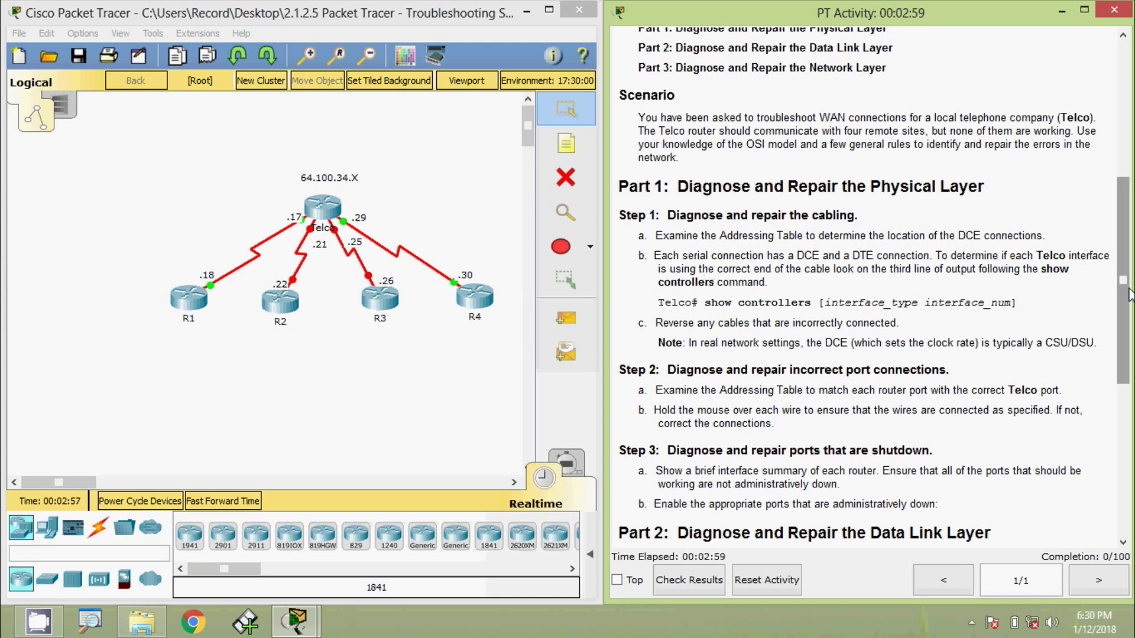
# Review the Addressing Table for Telco's DCE serial interfaces and the first physical-layer repair instructions.
pyautogui.moveTo(1122, 295); pyautogui.dragTo(1123, 159)
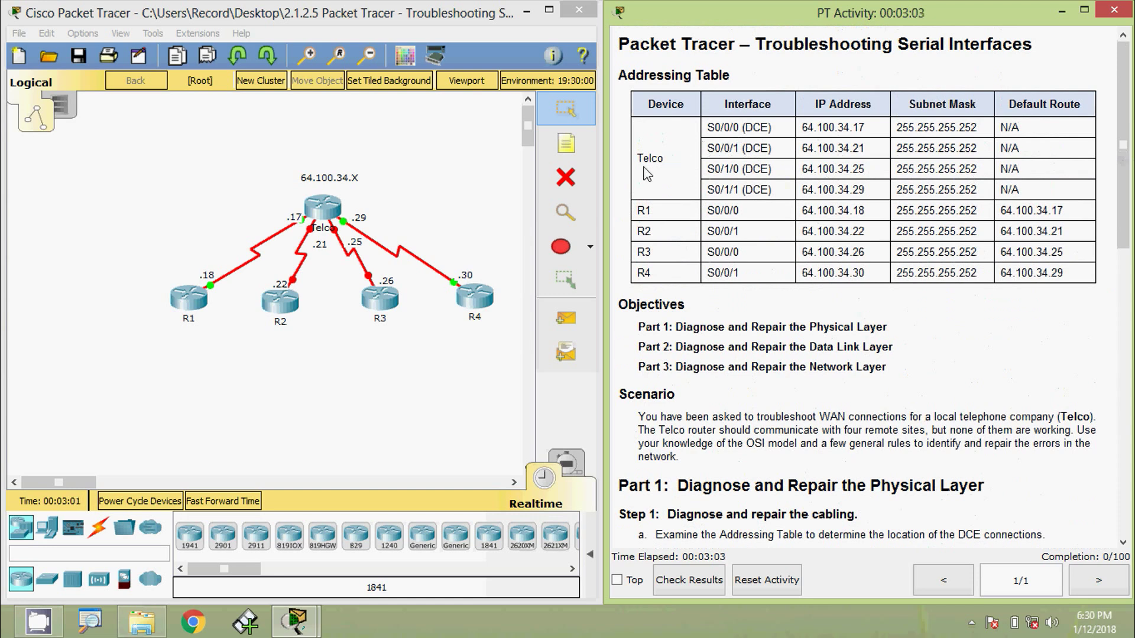
pyautogui.moveTo(639, 159); pyautogui.dragTo(650, 159)
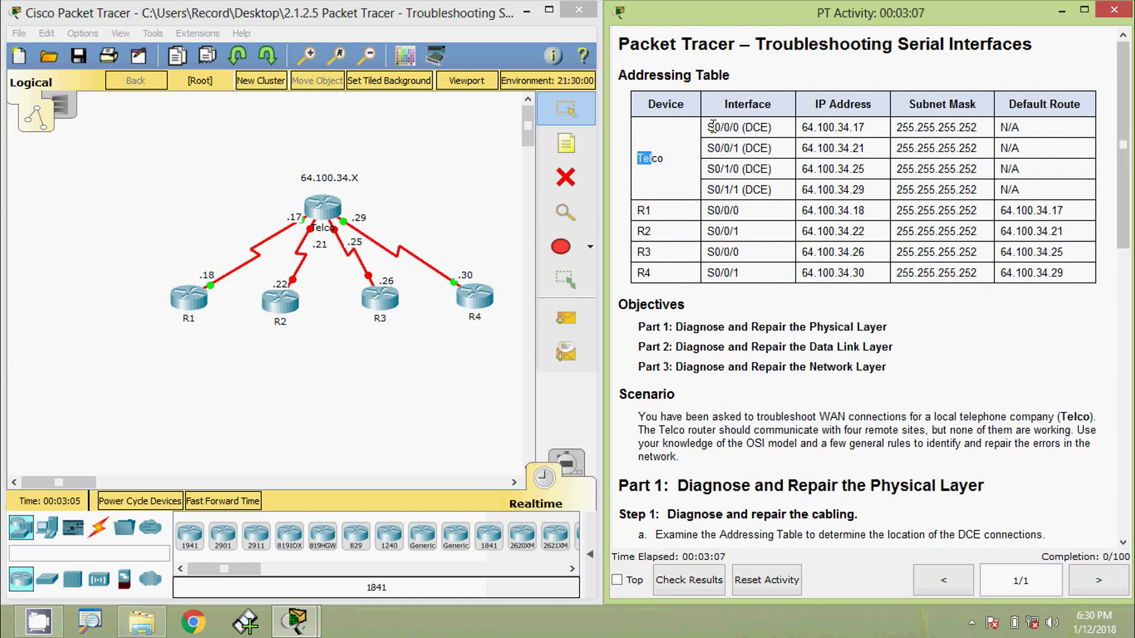
pyautogui.moveTo(709, 127); pyautogui.dragTo(756, 167)
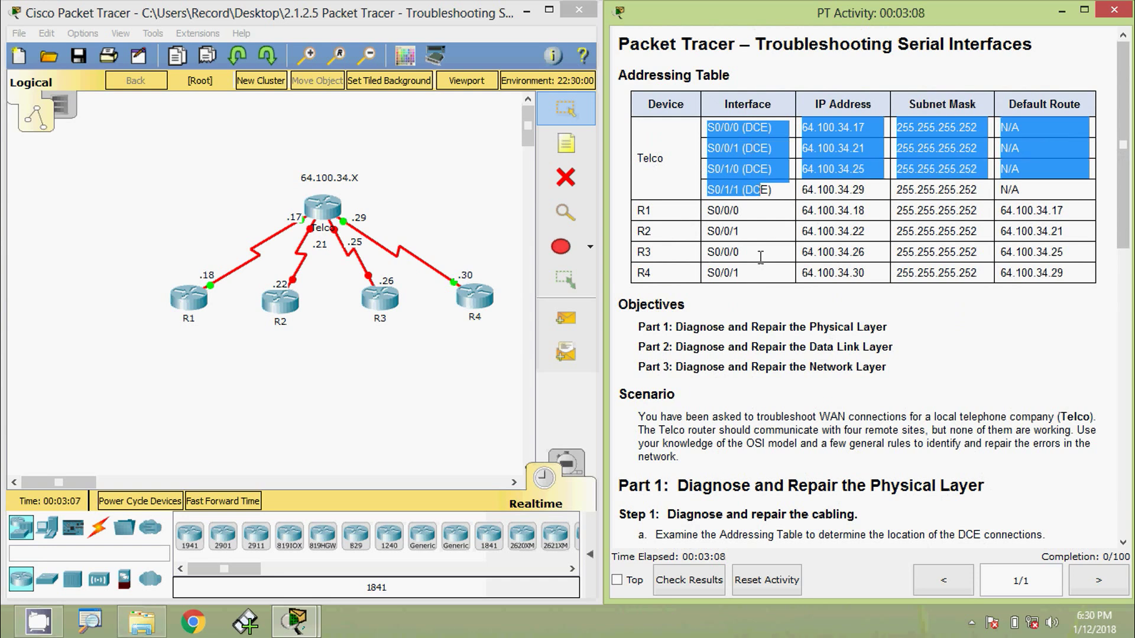
pyautogui.scroll(-5, 761, 256)
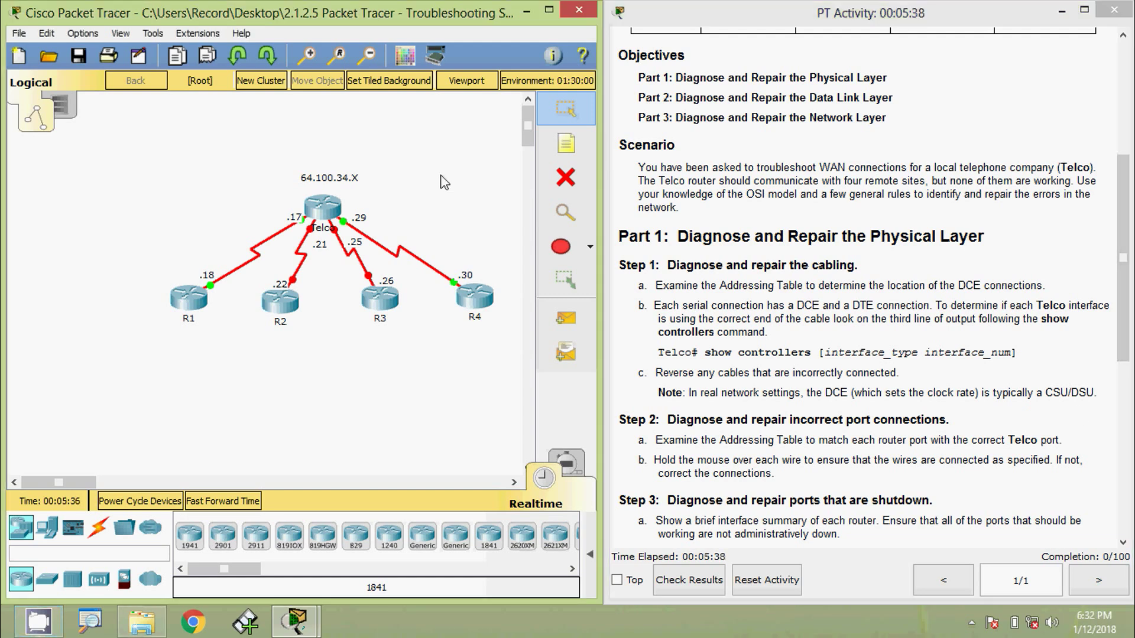
# Open the Telco router's command line and enter privileged EXEC mode with enable.
pyautogui.click(324, 213)
pyautogui.click(474, 151)
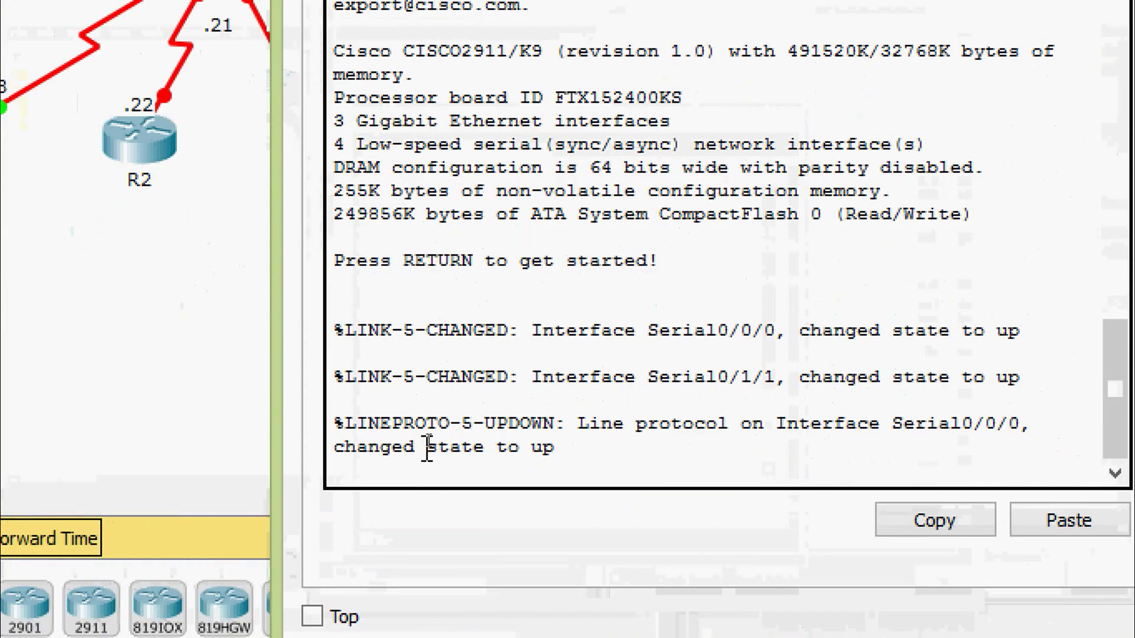
pyautogui.press('Return')
pyautogui.press('Return')
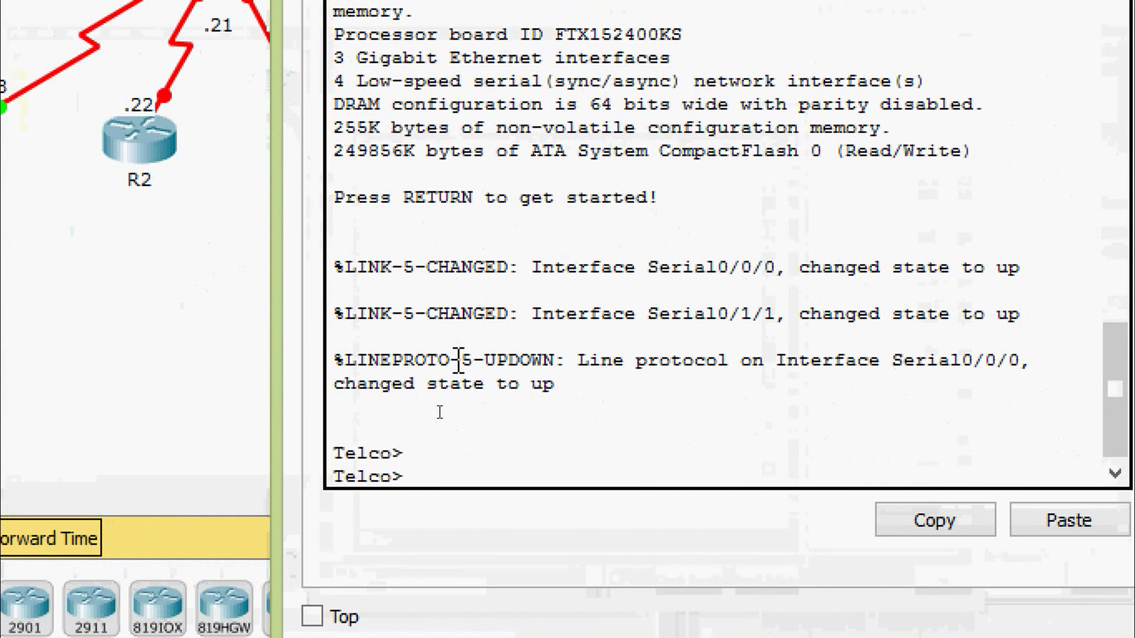
pyautogui.write('ena')
pyautogui.press('Tab')
pyautogui.press('Return')
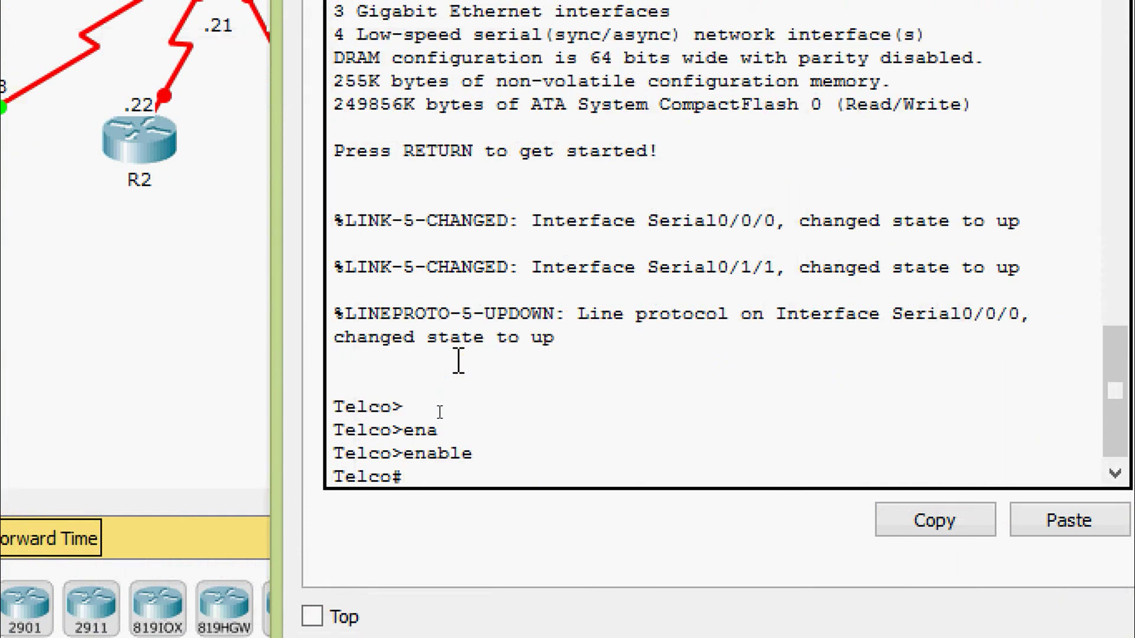
# Run show ip interface brief on Telco and examine the status of its serial interfaces.
pyautogui.write('sh')
pyautogui.press('Tab')
pyautogui.write('ip inter')
pyautogui.press('Tab')
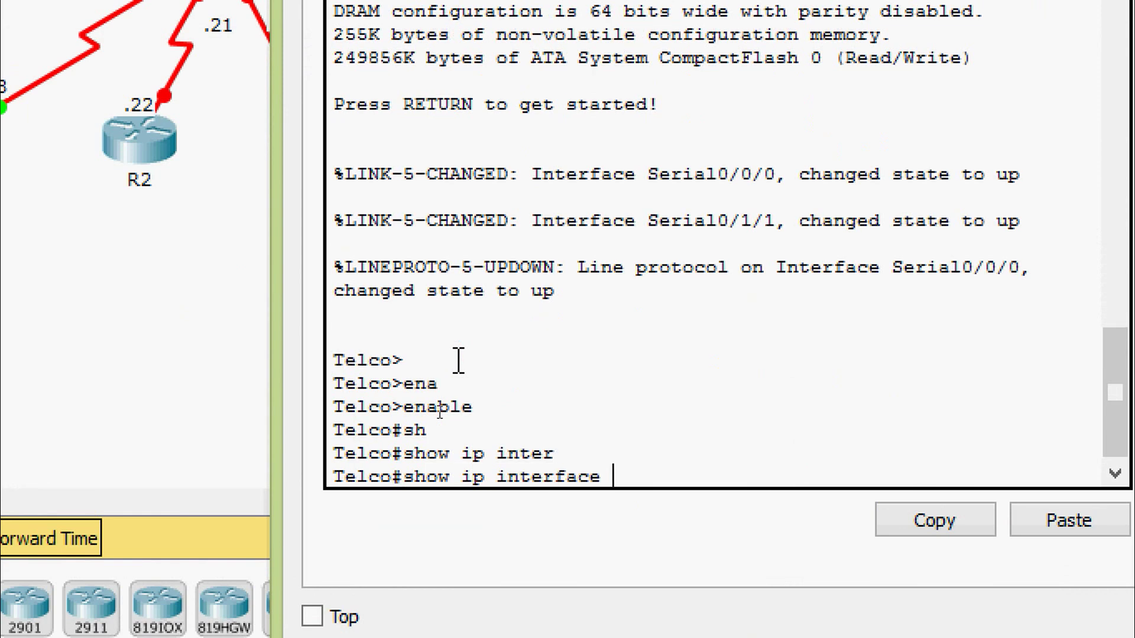
pyautogui.write('b')
pyautogui.press('Tab')
pyautogui.press('Return')
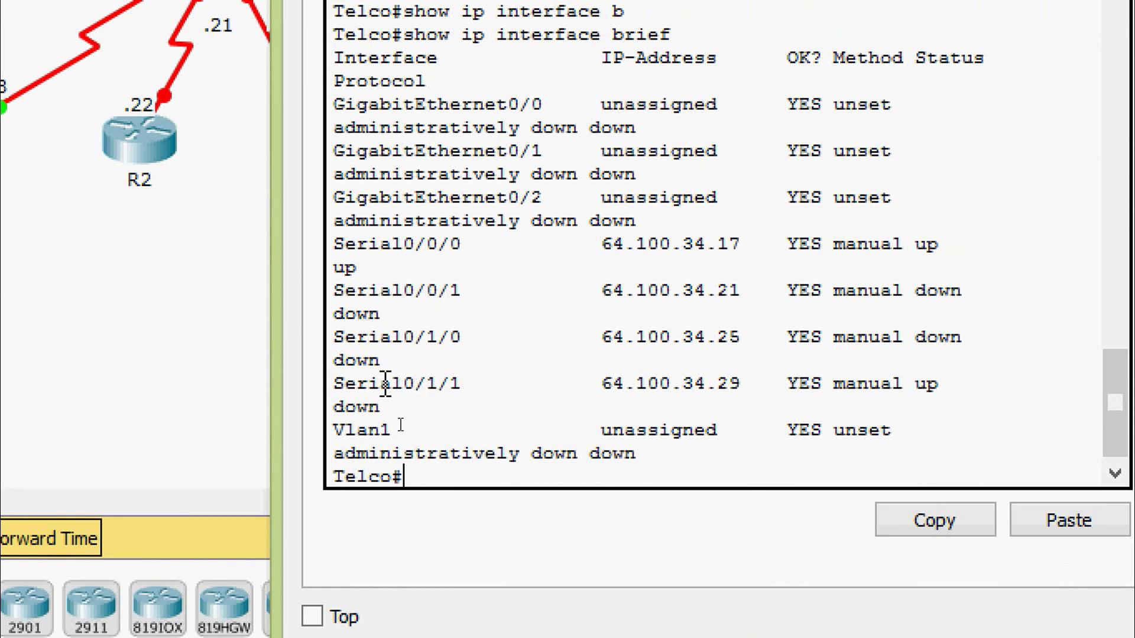
pyautogui.moveTo(347, 384); pyautogui.dragTo(456, 384)
# Run show controllers serial 0/0/0 on Telco, check the cable end on the third output line, and quit the output.
pyautogui.click(439, 422)
pyautogui.write('sh')
pyautogui.press('Tab')
pyautogui.write('con')
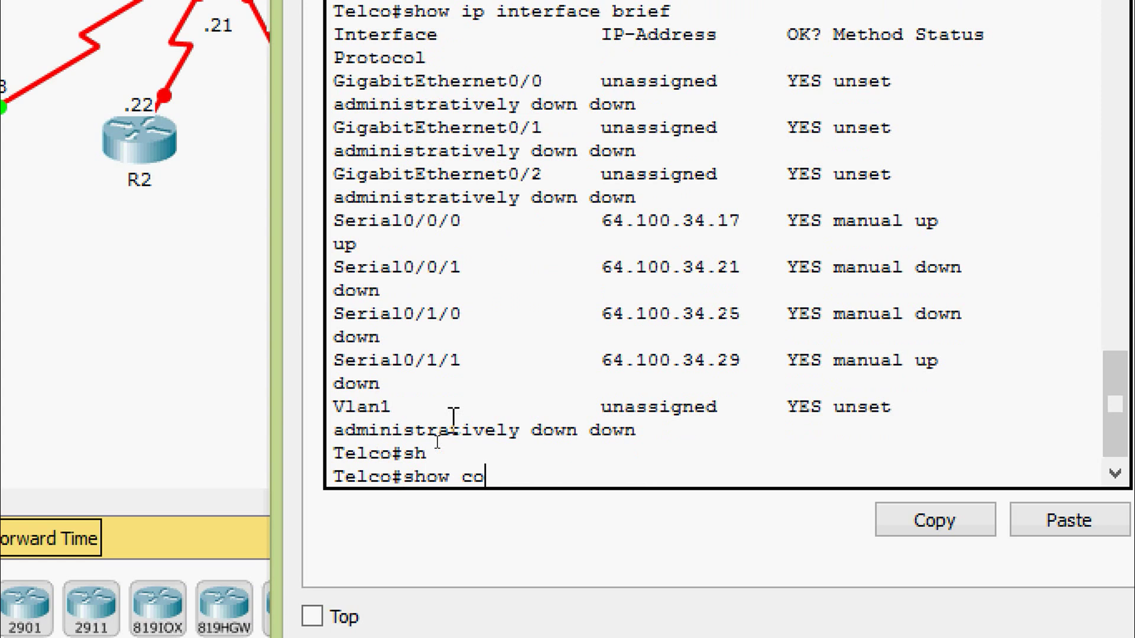
pyautogui.press('Tab')
pyautogui.write('ser')
pyautogui.press('Tab')
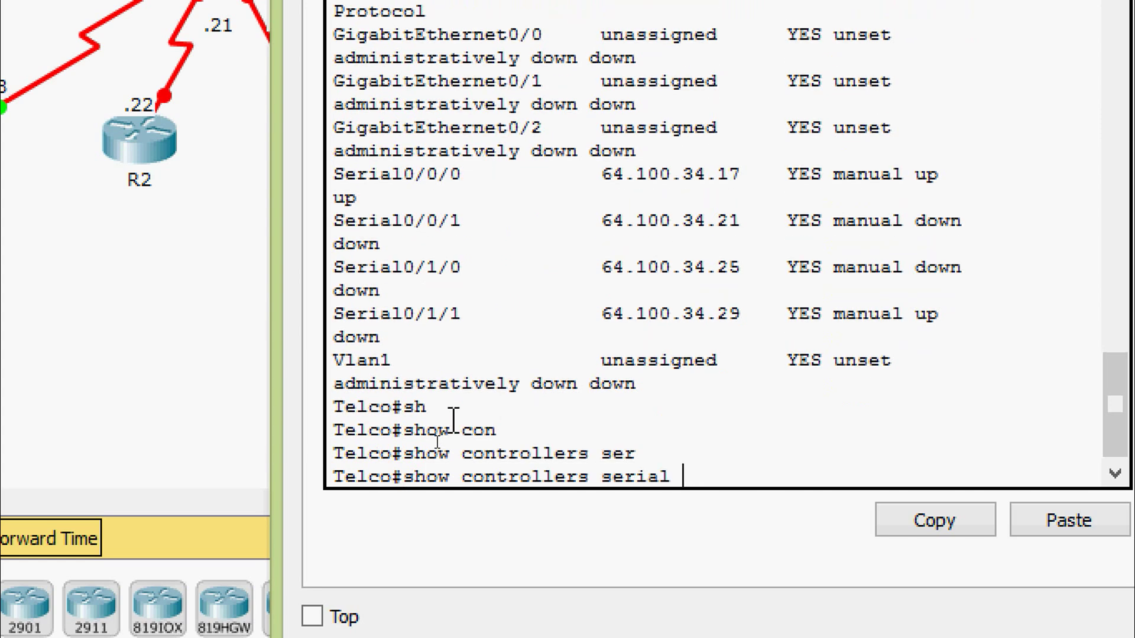
pyautogui.write('0/0/0')
pyautogui.press('Return')
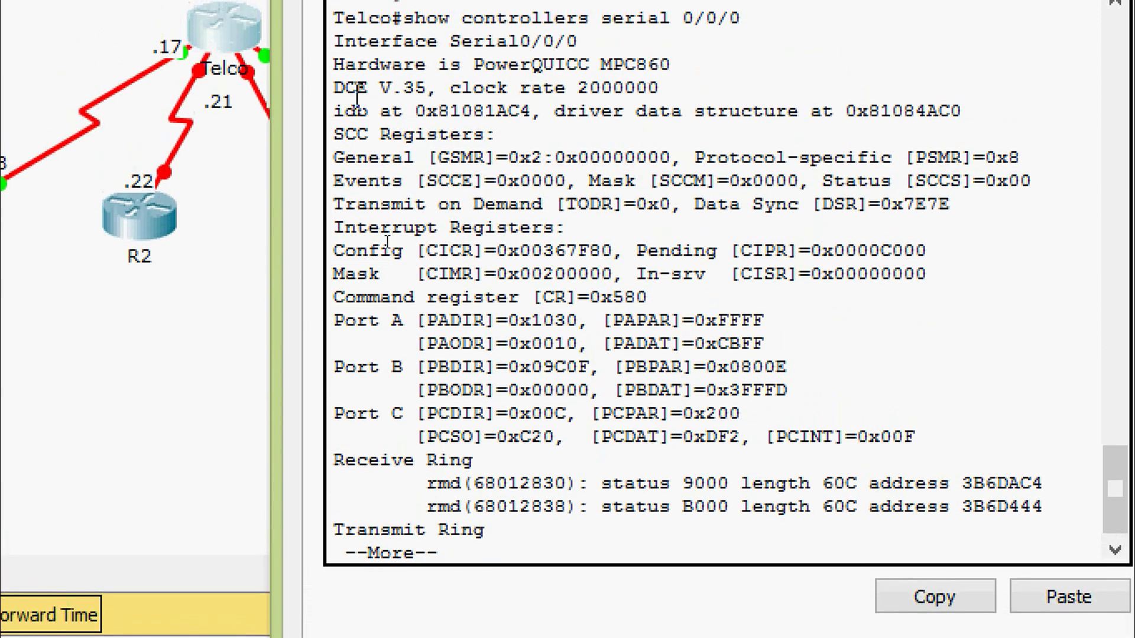
pyautogui.moveTo(333, 93); pyautogui.dragTo(371, 90)
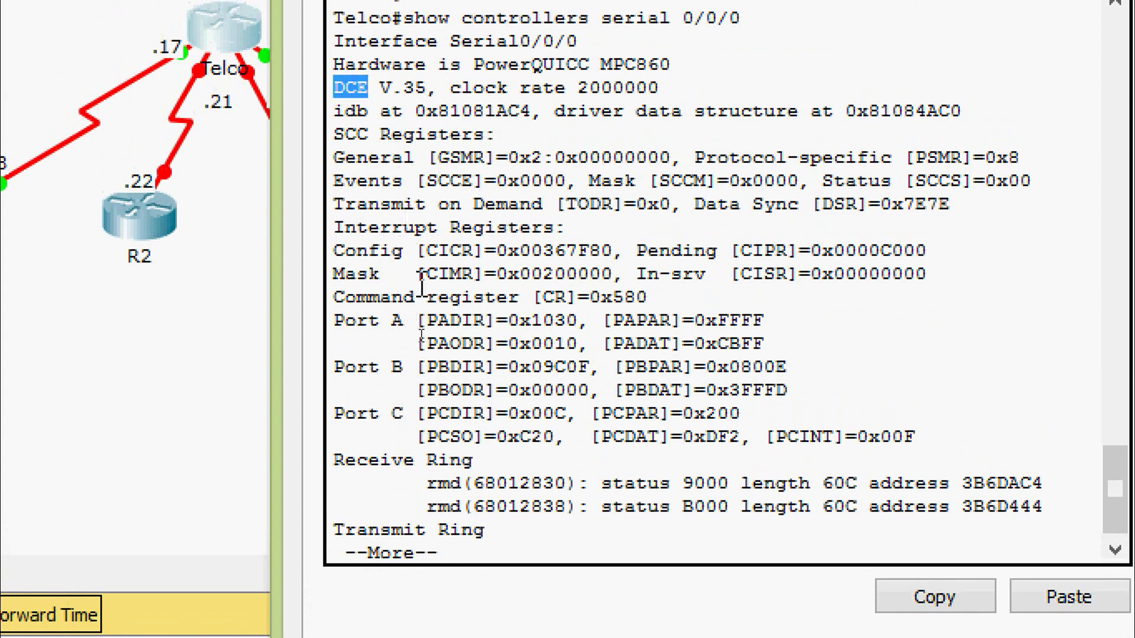
pyautogui.press('q')
# Check the cable end on Telco's second link with show controllers serial 0/0/1, and quit the output.
pyautogui.press('Up')
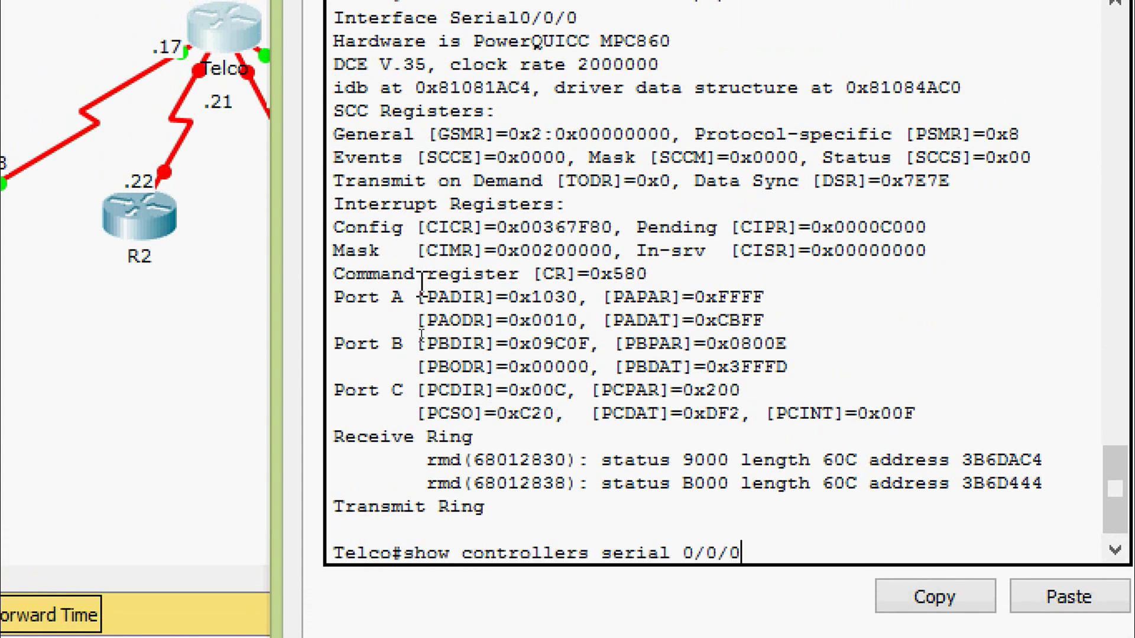
pyautogui.press('BackSpace')
pyautogui.write('1')
pyautogui.press('Return')
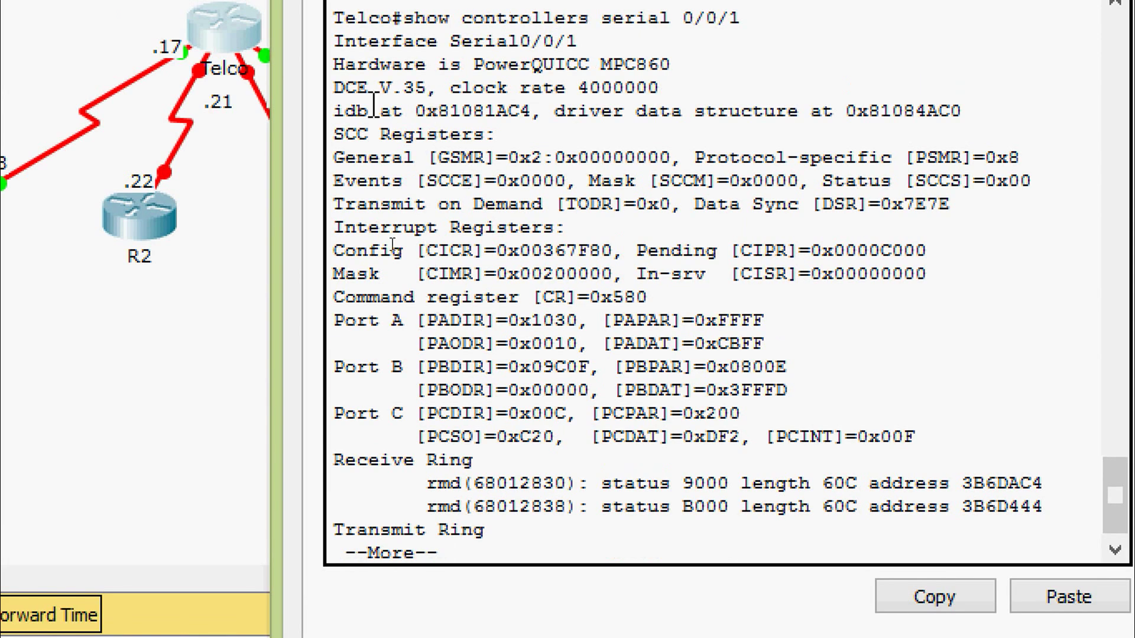
pyautogui.moveTo(338, 95); pyautogui.dragTo(437, 89)
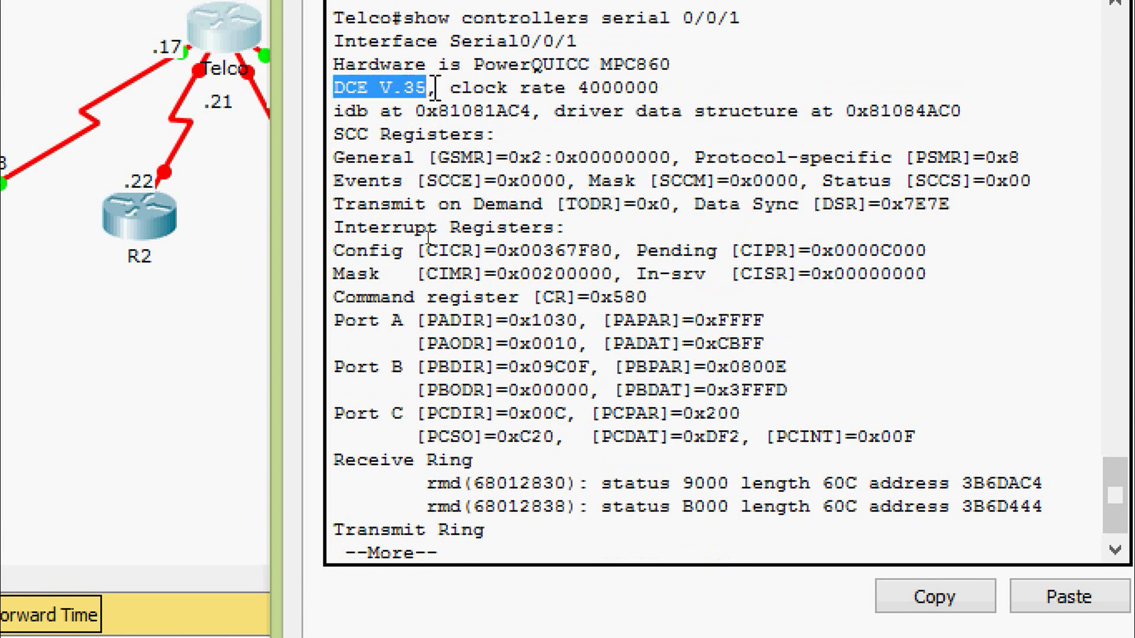
pyautogui.press('q')
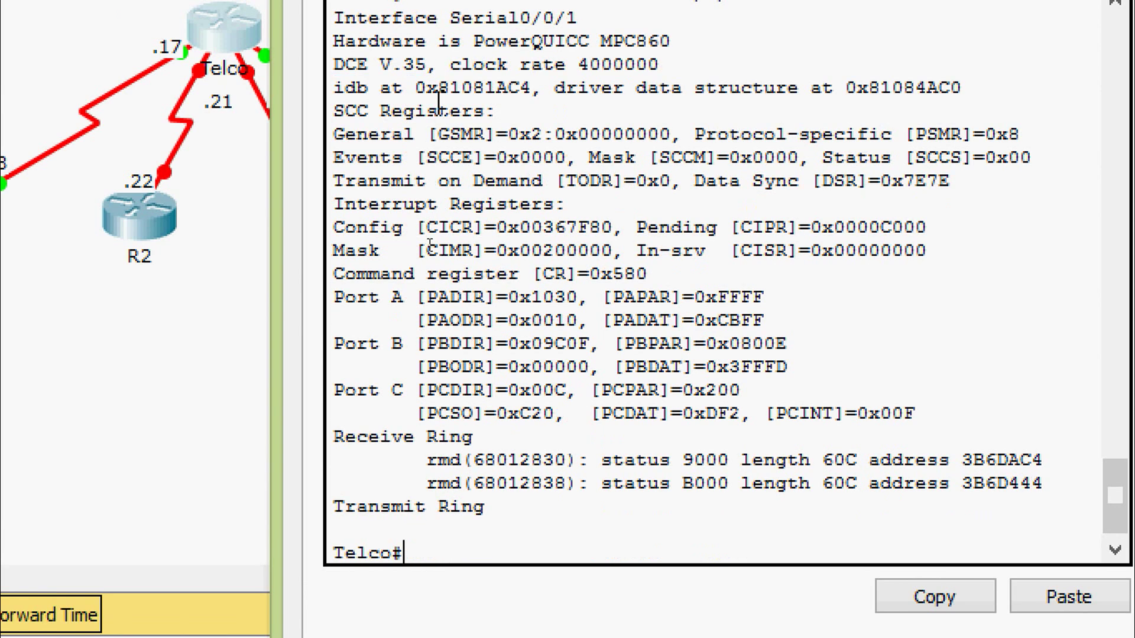
# Run show controllers serial 0/1/1 on Telco and check whether the interface has the DCE or DTE end.
pyautogui.press('Up')
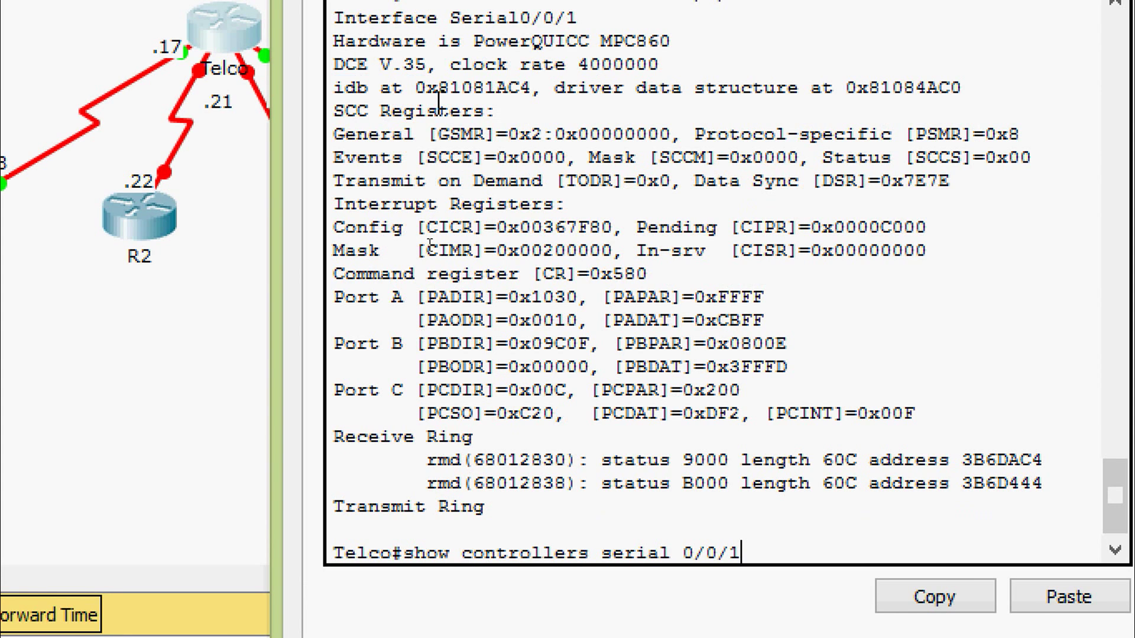
pyautogui.press('BackSpace')
pyautogui.press('BackSpace')
pyautogui.press('BackSpace')
pyautogui.write('1/')
pyautogui.press('Return')
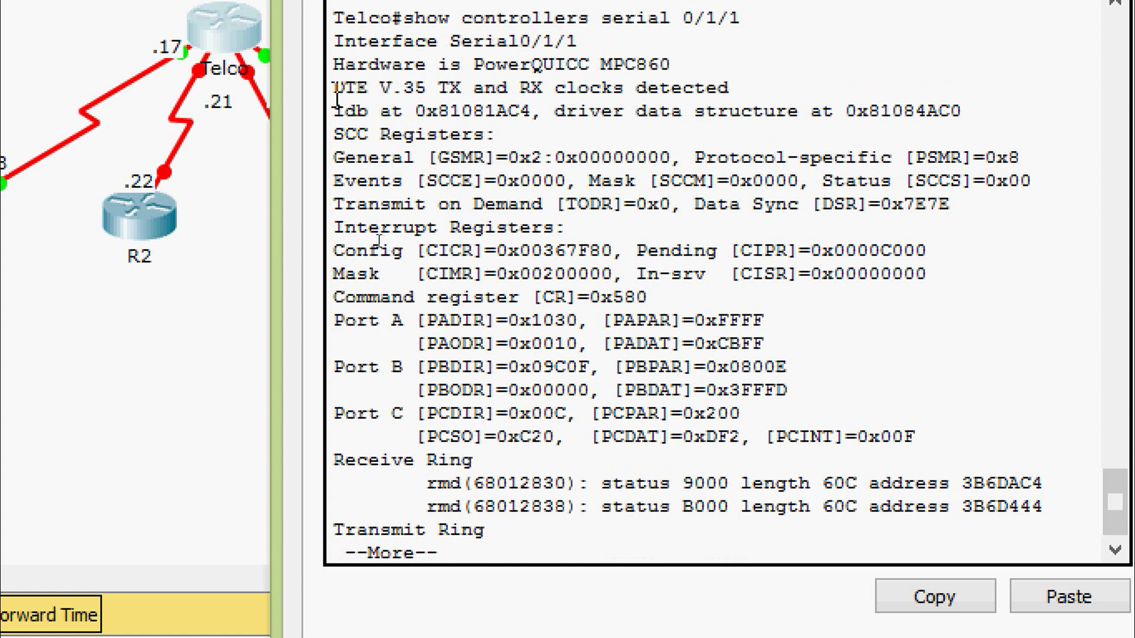
pyautogui.moveTo(332, 90); pyautogui.dragTo(451, 94)
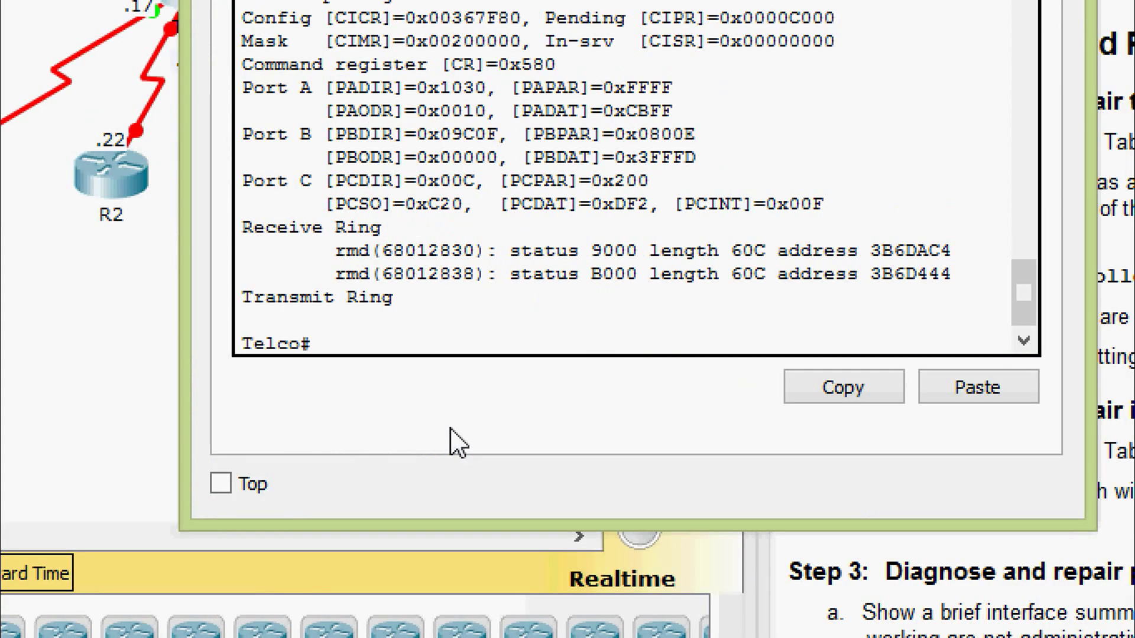
# Run show controllers serial 0/1/0 on Telco and check its cable end and clock rate line.
pyautogui.press('Up')
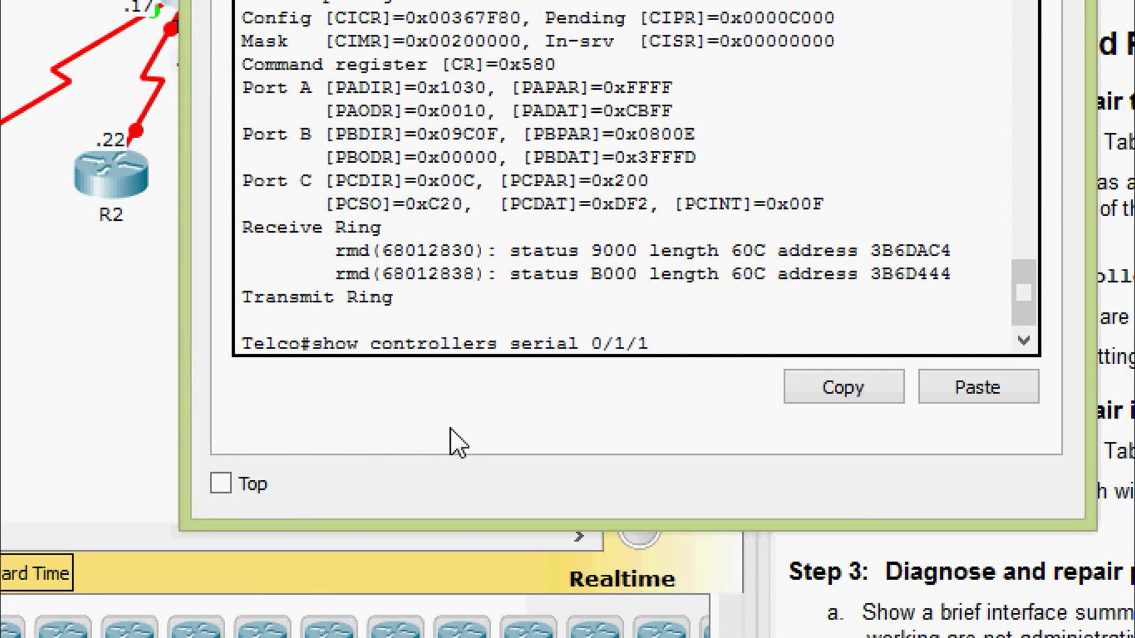
pyautogui.press('BackSpace')
pyautogui.write('0')
pyautogui.press('Return')
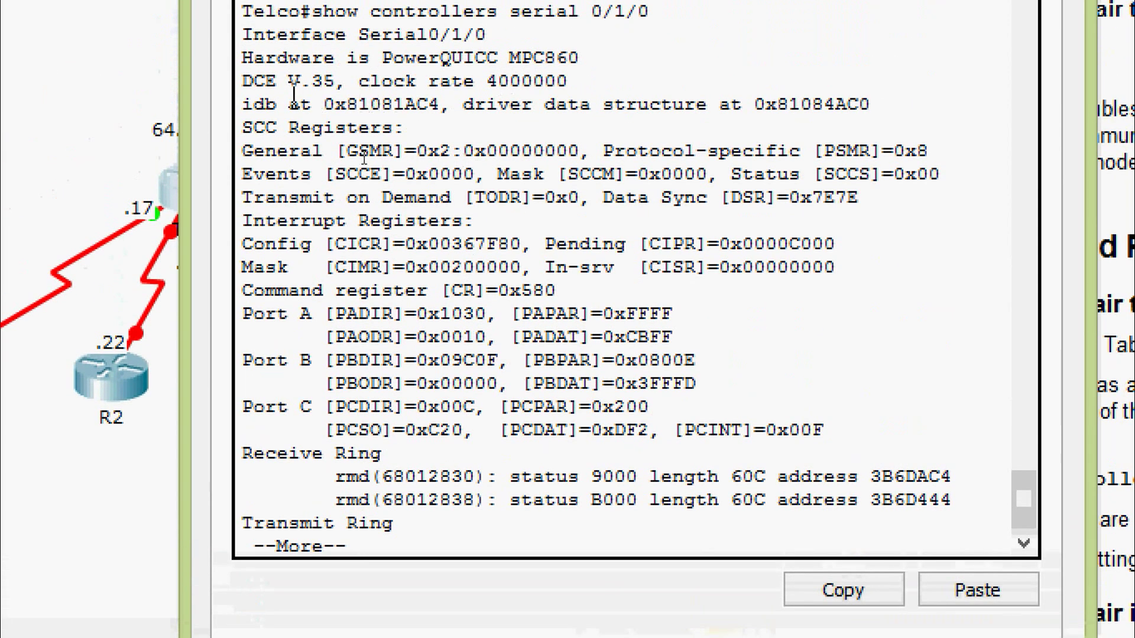
pyautogui.moveTo(248, 83); pyautogui.dragTo(577, 81)
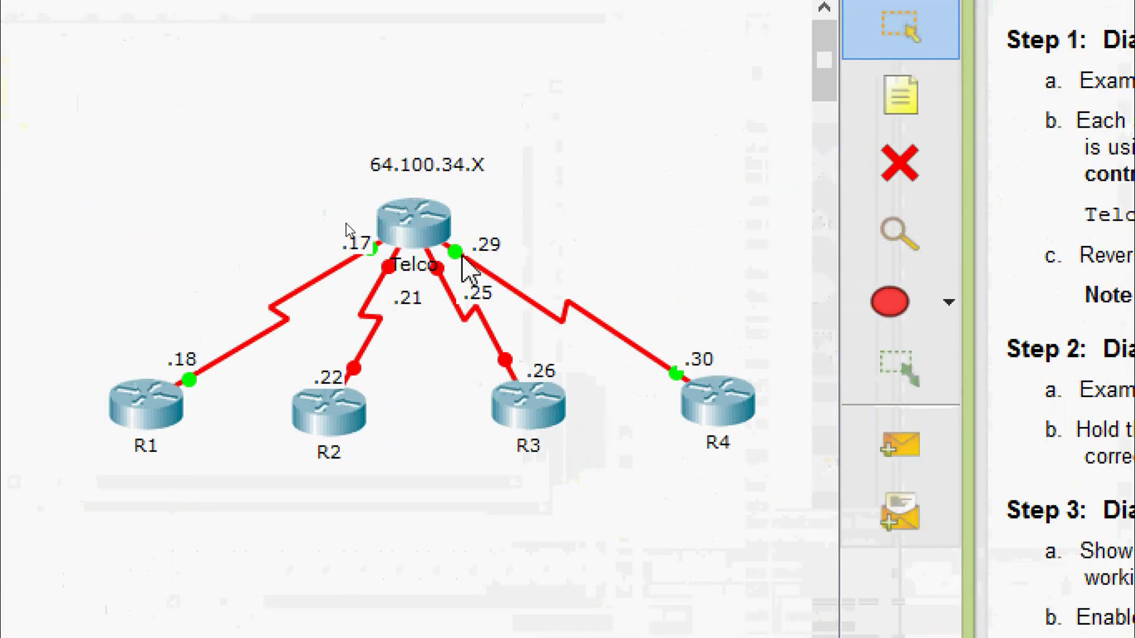
# Delete the incorrectly connected serial cable between Telco and R4.
pyautogui.moveTo(464, 264)
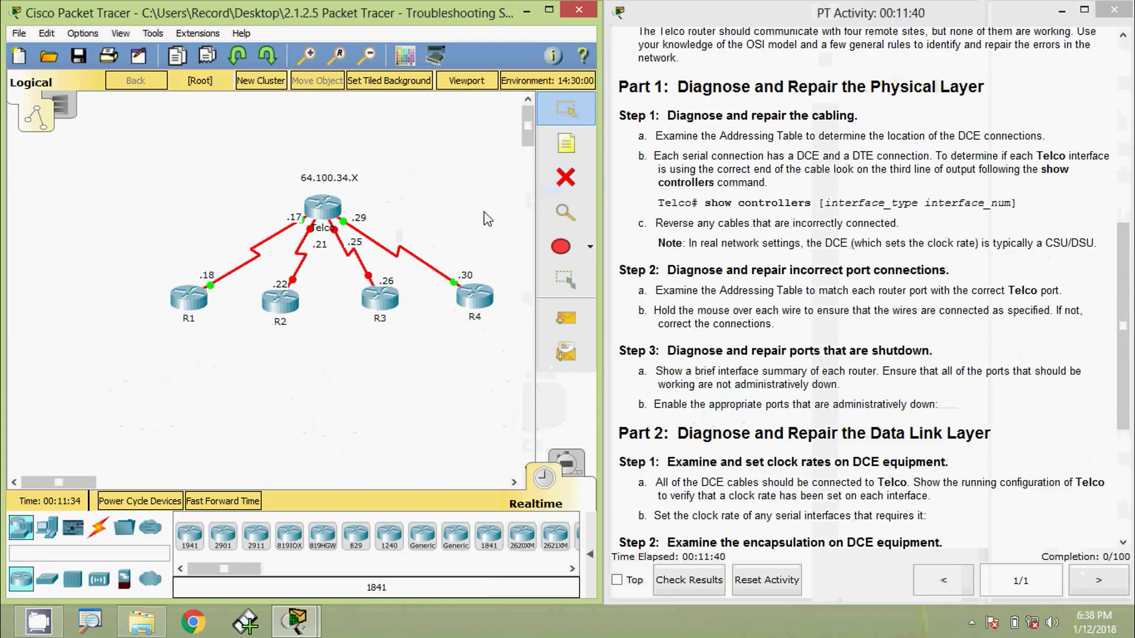
pyautogui.click(566, 177)
pyautogui.click(403, 251)
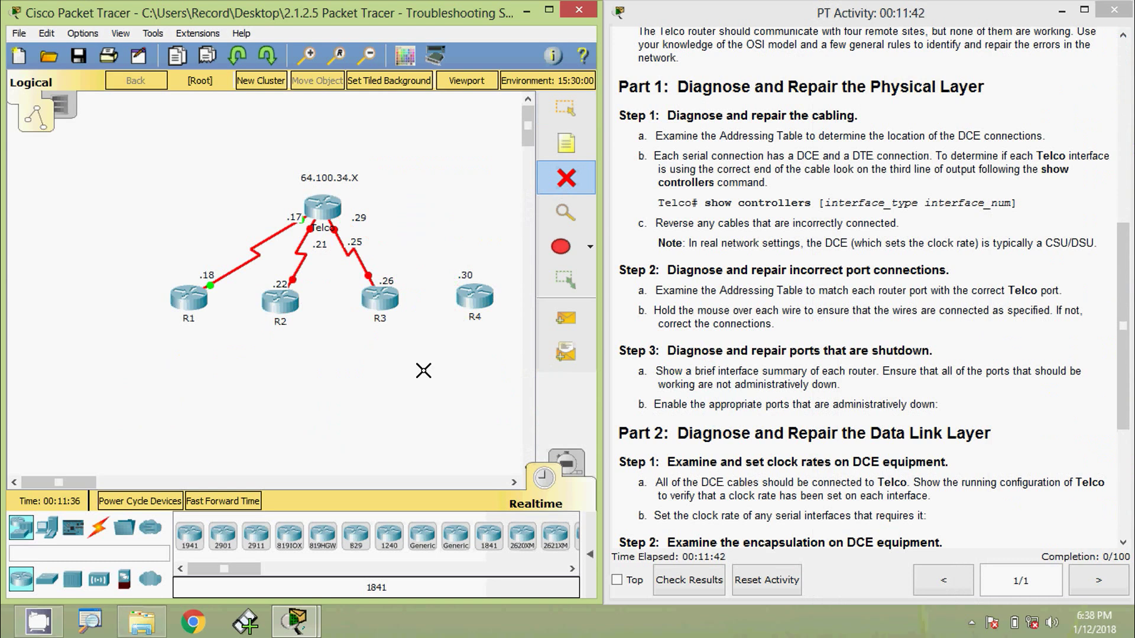
# Connect a Serial DCE cable from Telco's Serial0/1/1 port to R4's Serial0/0/1 port.
pyautogui.click(98, 528)
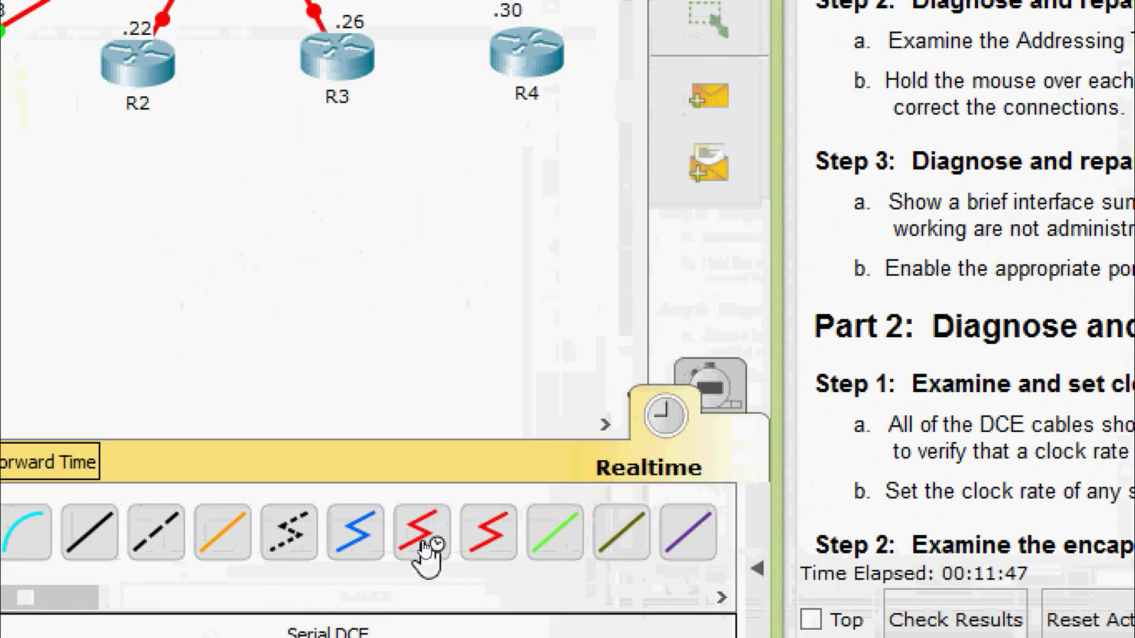
pyautogui.click(425, 542)
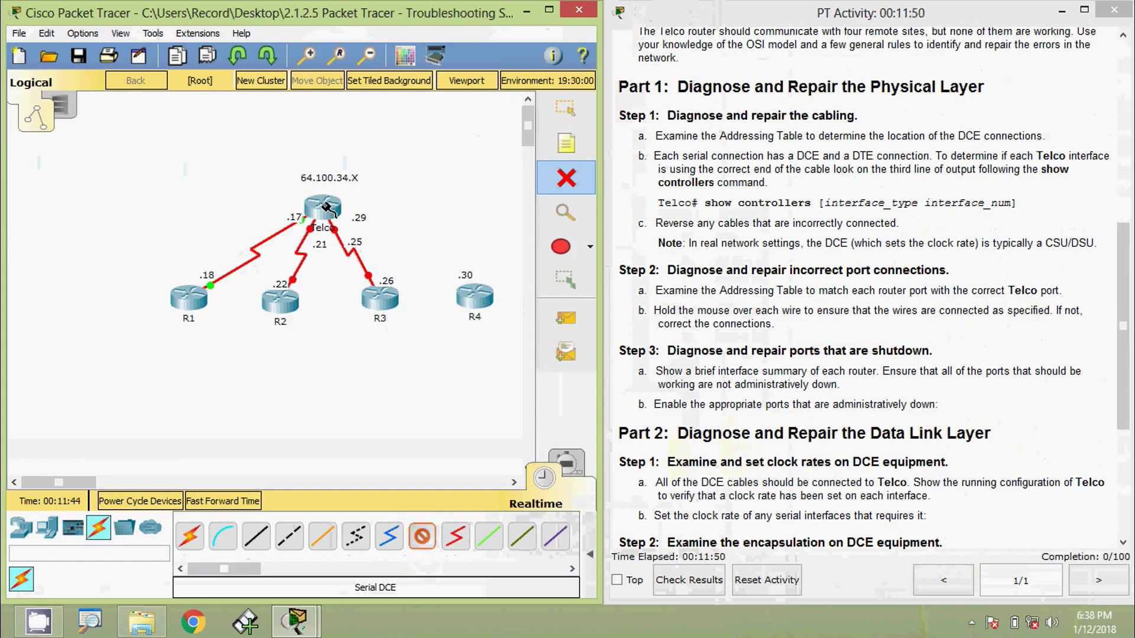
pyautogui.click(325, 205)
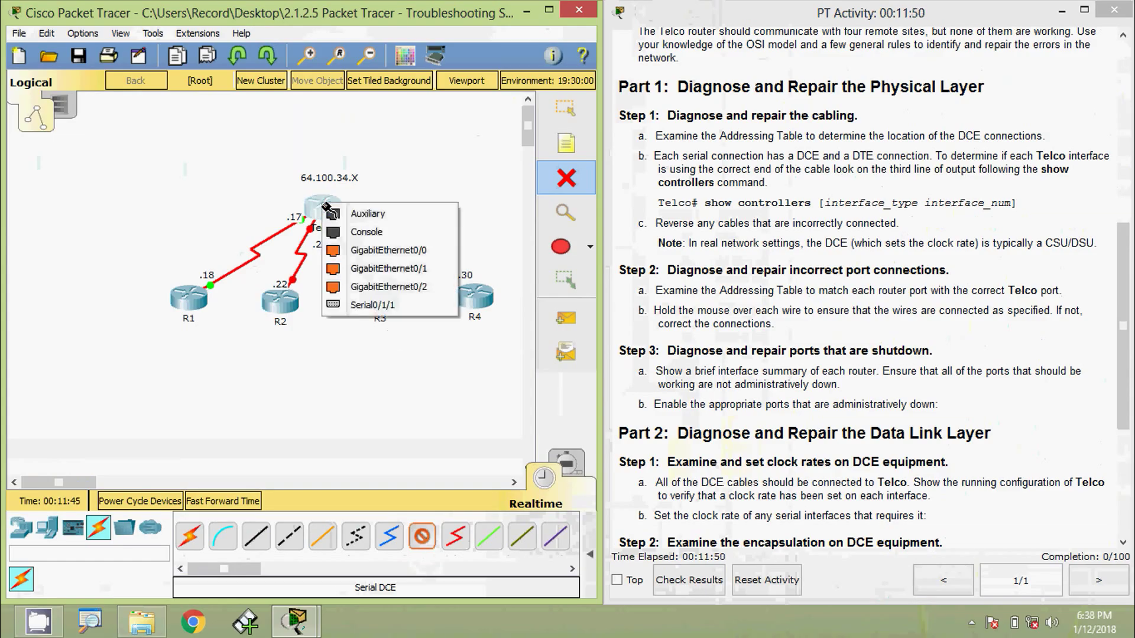
pyautogui.click(361, 309)
pyautogui.click(470, 300)
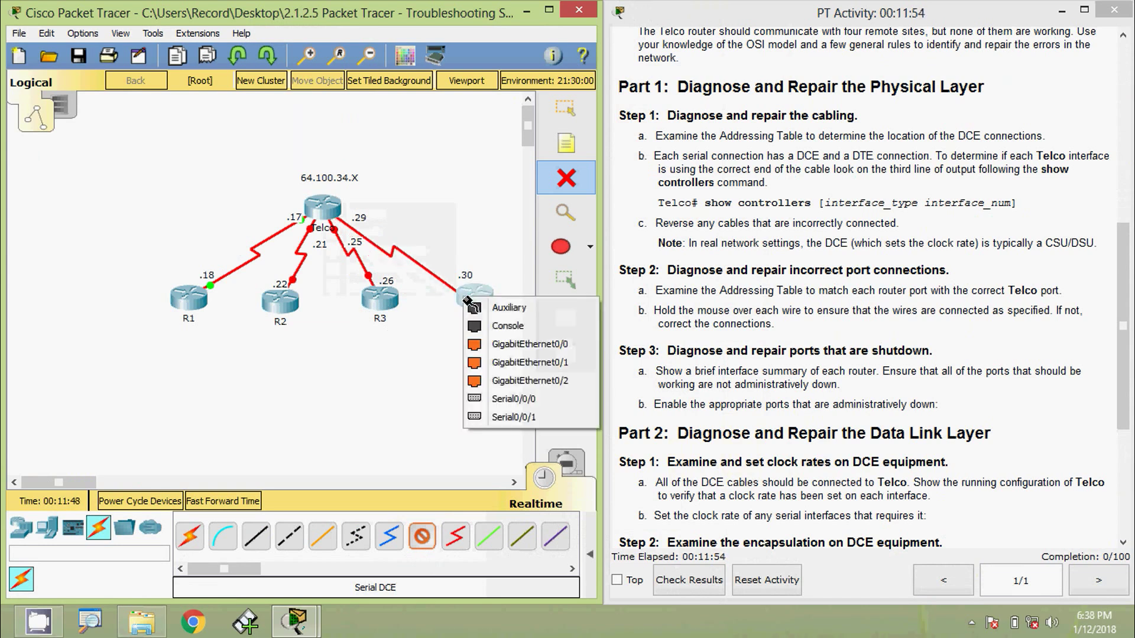
pyautogui.click(513, 417)
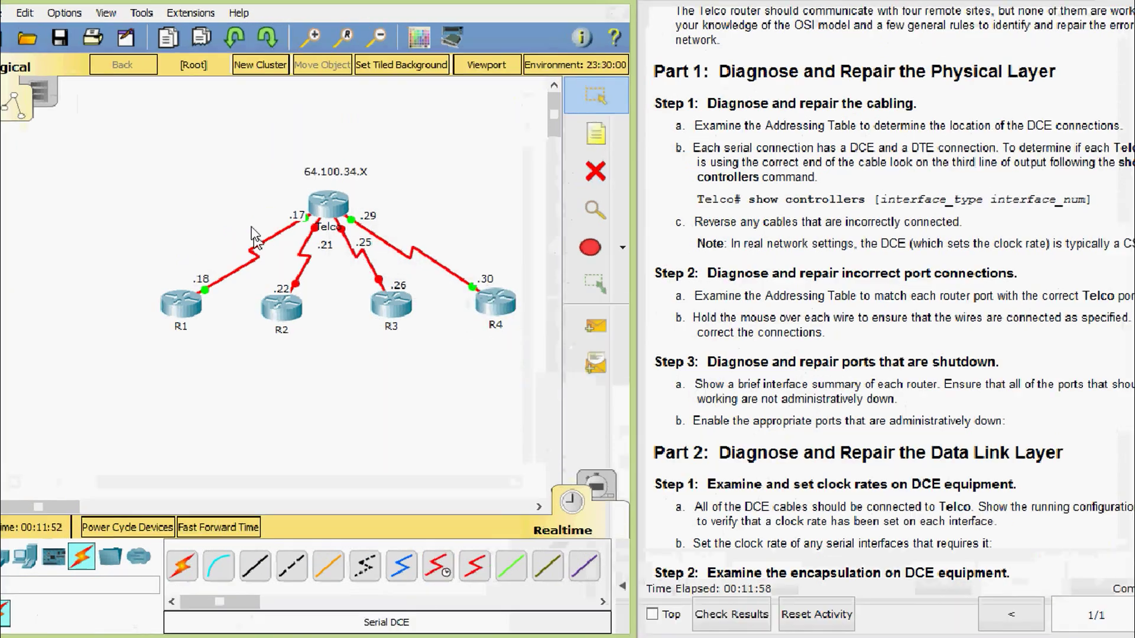
# Check the port connections against the Addressing Table and move the R2 end of the Telco–R2 cable to R2's Serial0/0/1 port.
pyautogui.moveTo(352, 226)
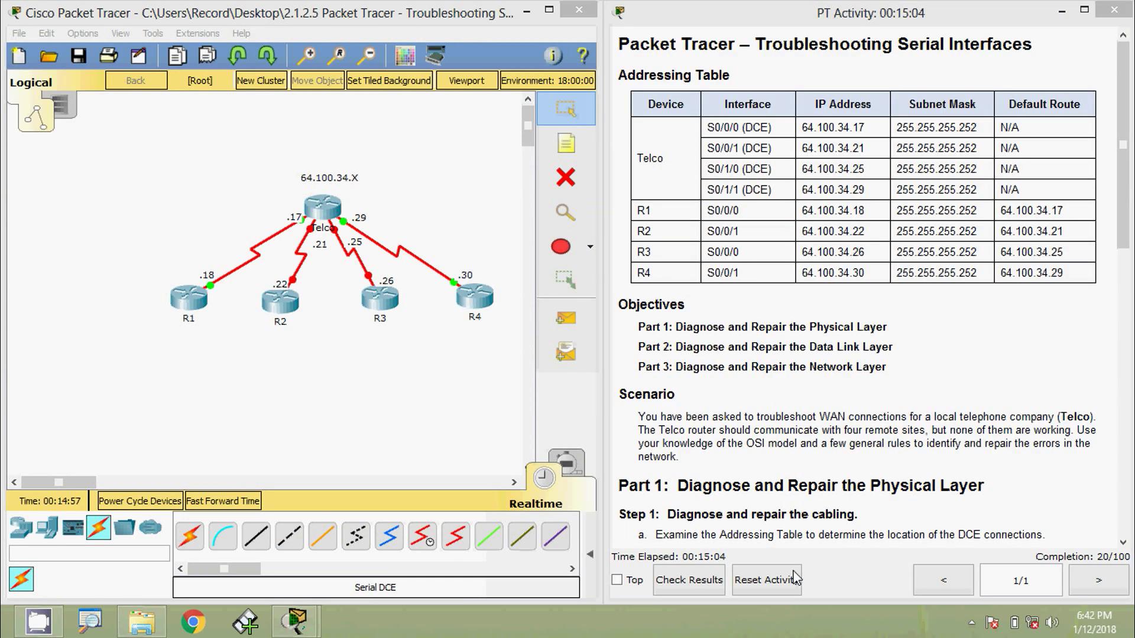
pyautogui.click(236, 325)
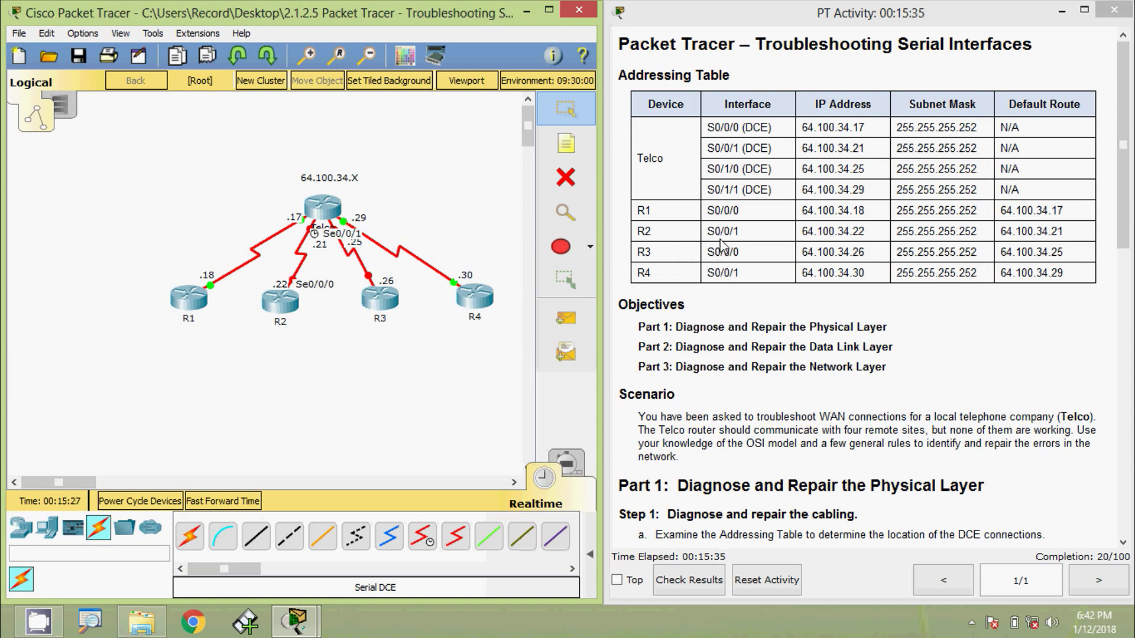
pyautogui.click(282, 301)
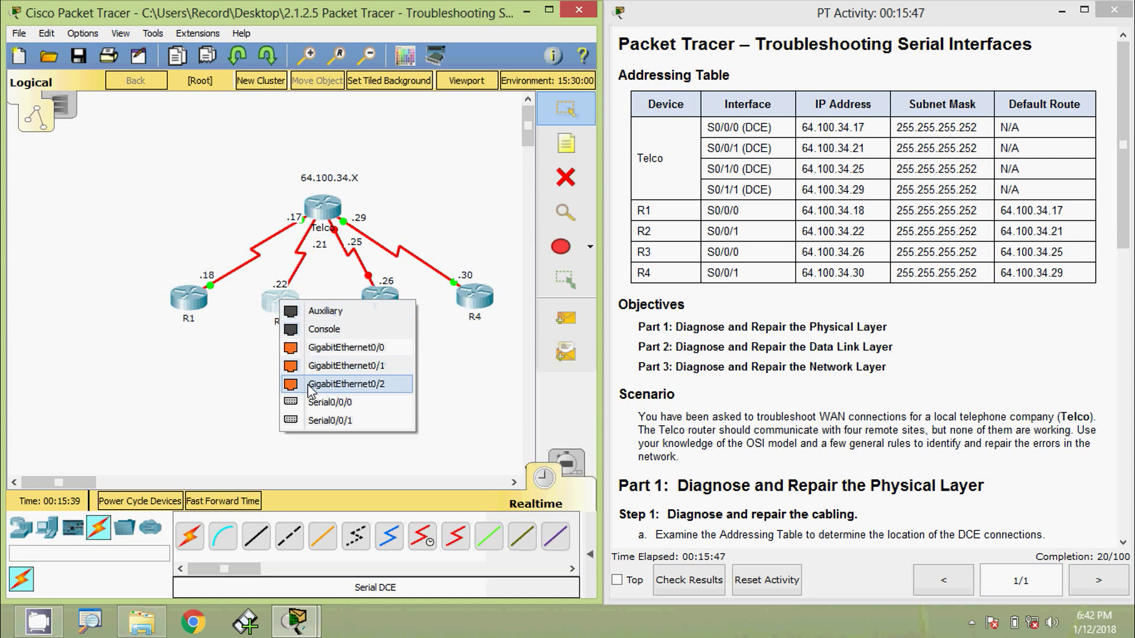
pyautogui.click(313, 420)
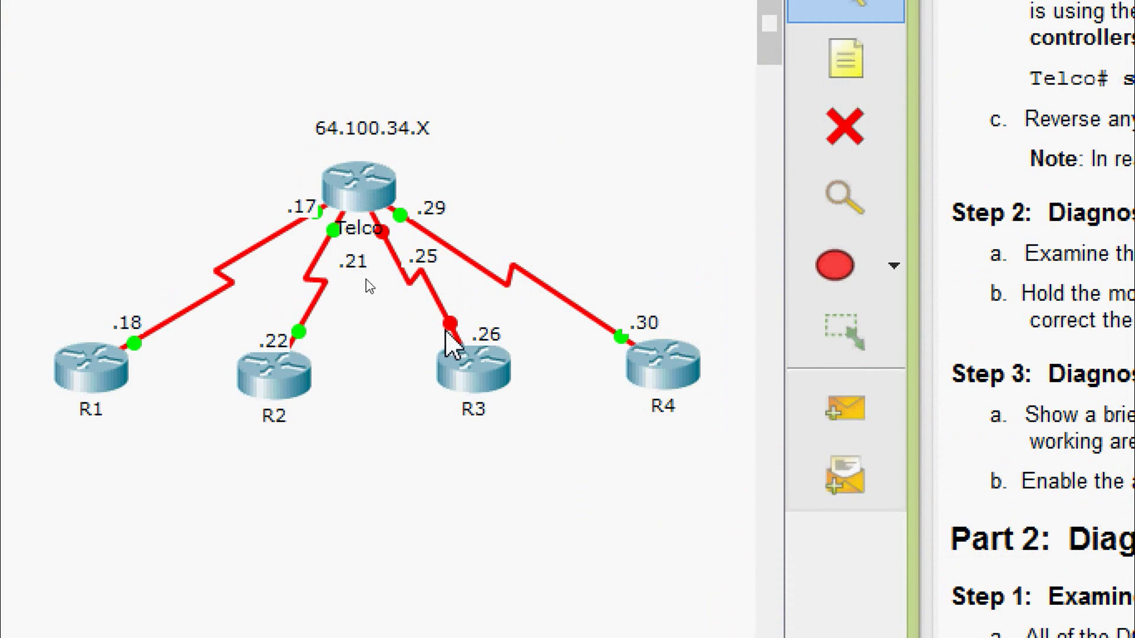
# Open Telco's command line and quit the paged controller output to return to the privileged prompt.
pyautogui.click(362, 190)
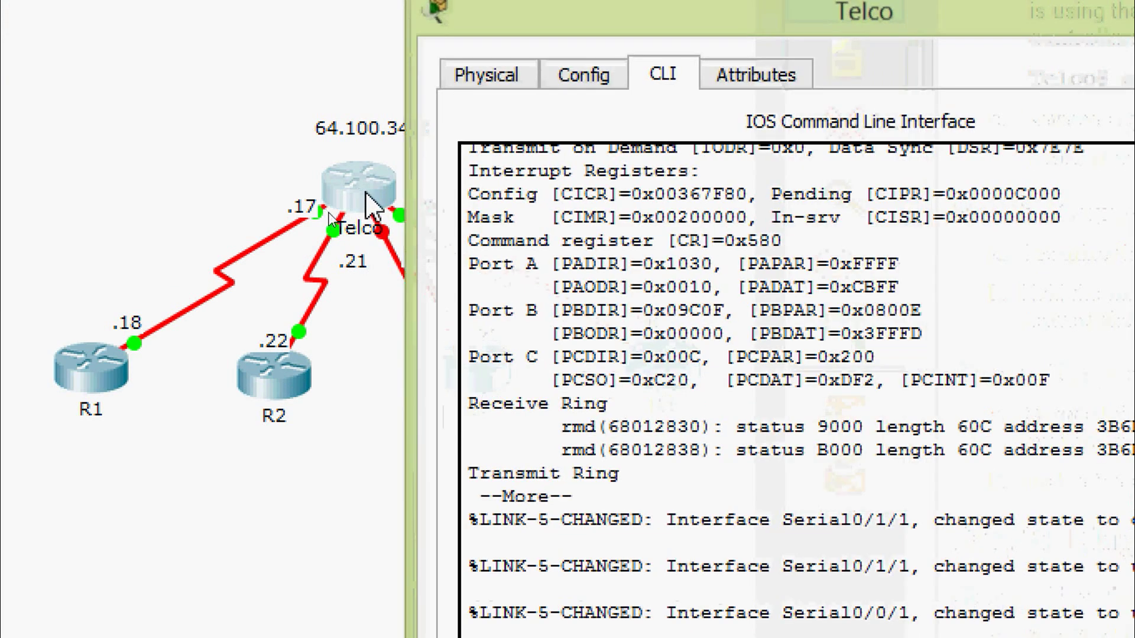
pyautogui.press('Return')
pyautogui.press('Return')
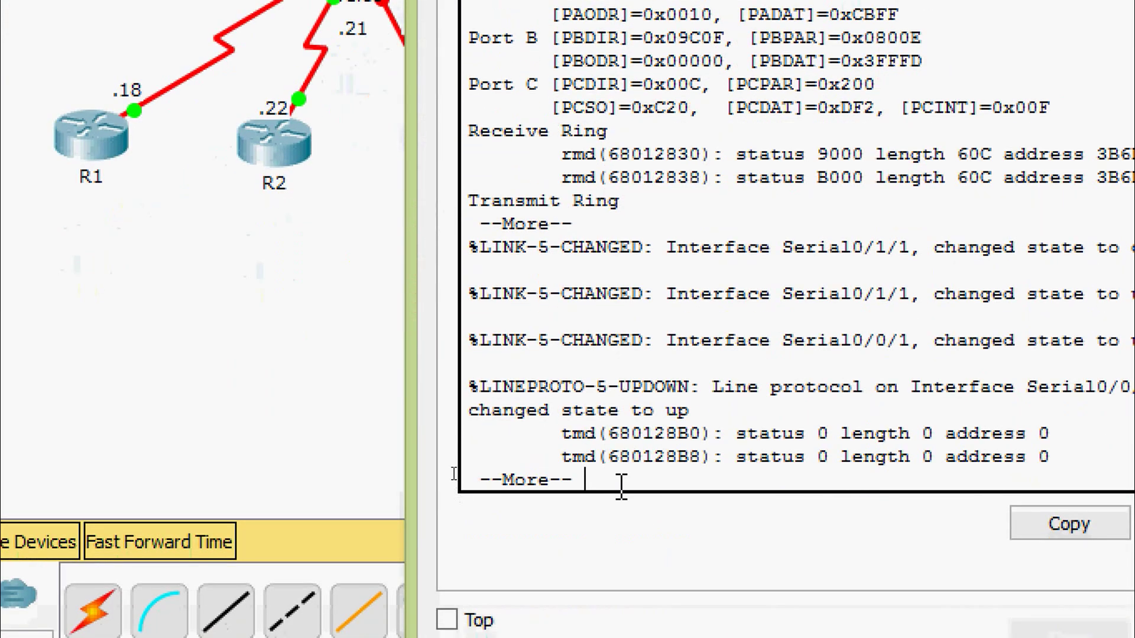
pyautogui.press('q')
pyautogui.press('Return')
pyautogui.press('Return')
# Run show ip interface brief on Telco to list its interface summary.
pyautogui.write('s')
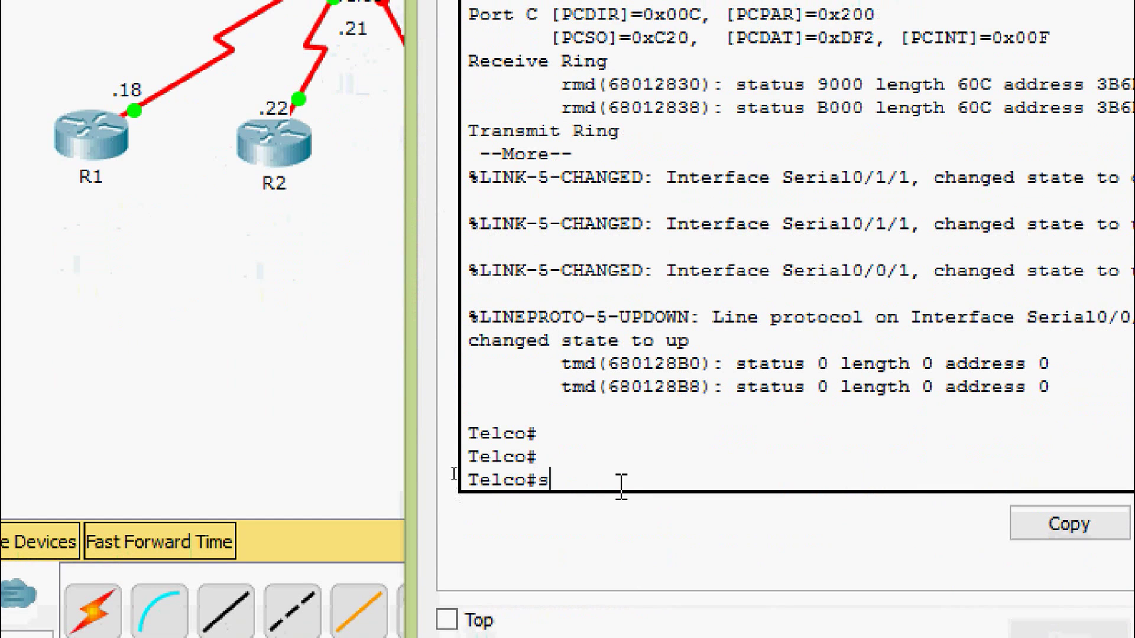
pyautogui.write('h')
pyautogui.press('Tab')
pyautogui.write('ip inter')
pyautogui.press('Tab')
pyautogui.write('b')
pyautogui.press('Tab')
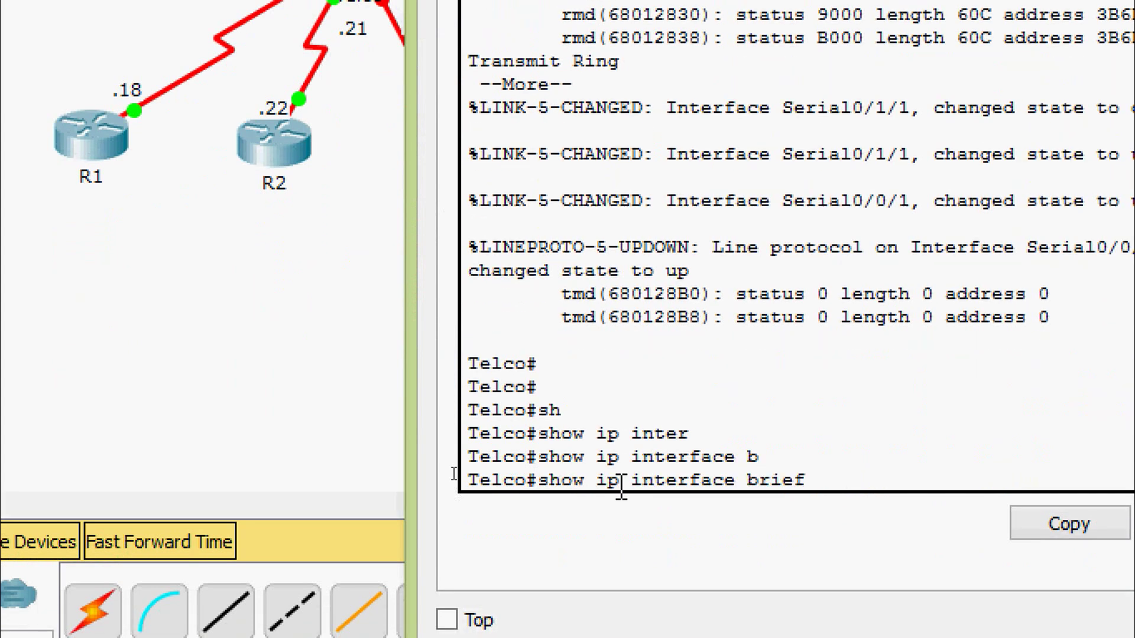
pyautogui.press('Return')
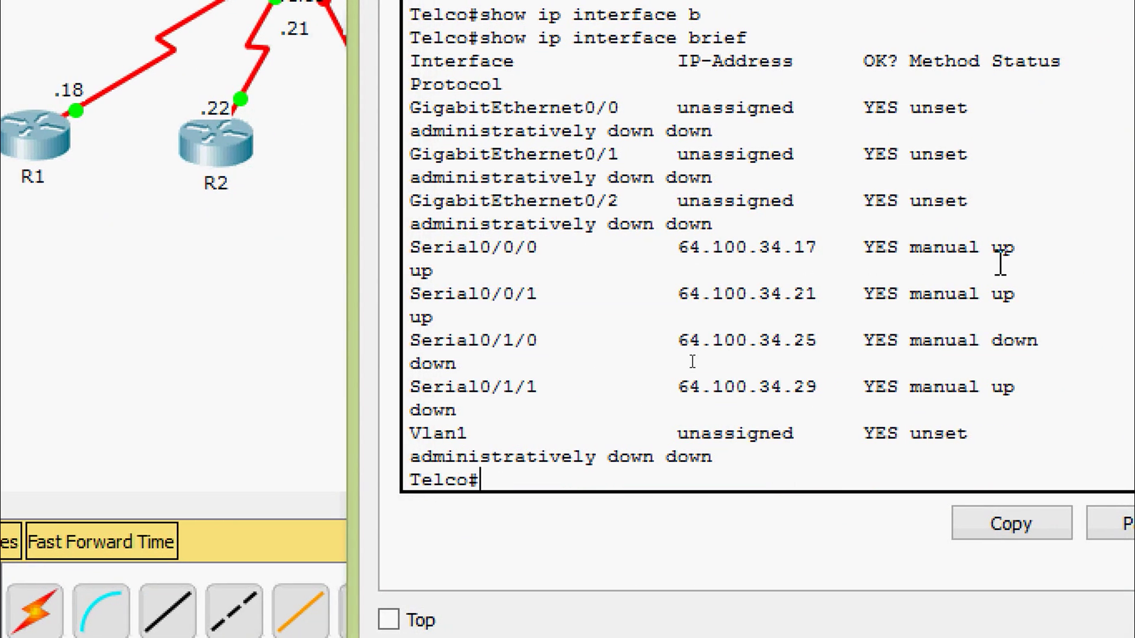
# Check the status and protocol of Telco's serial interfaces in the summary, including Serial0/1/0, and close the Telco window.
pyautogui.moveTo(358, 272); pyautogui.dragTo(317, 270)
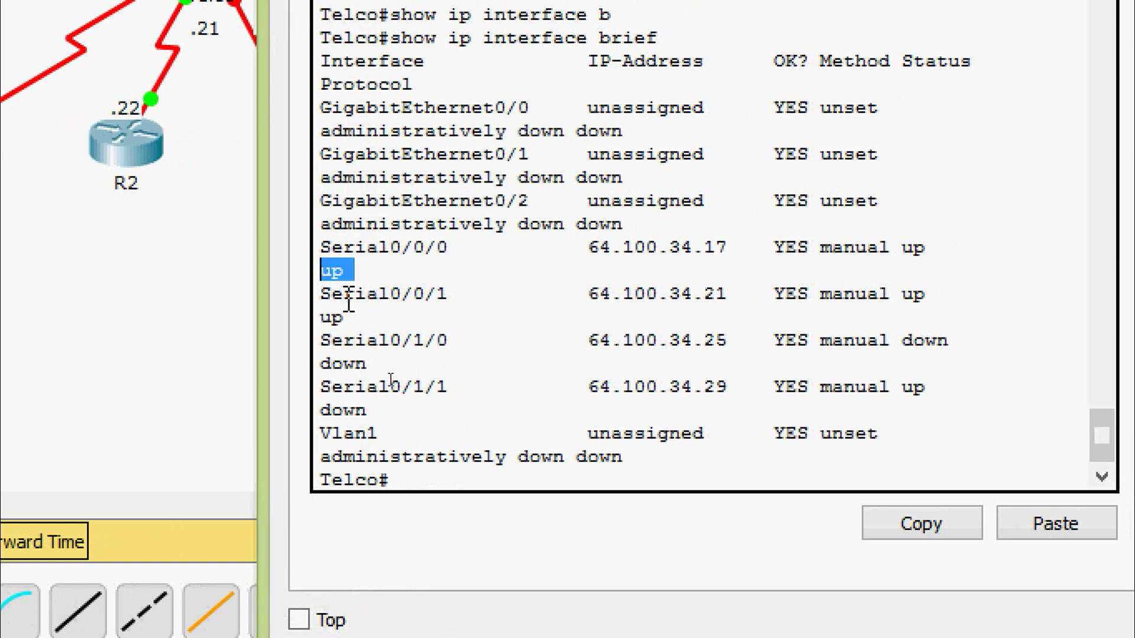
pyautogui.moveTo(774, 294); pyautogui.dragTo(915, 294)
pyautogui.moveTo(319, 341); pyautogui.dragTo(448, 347)
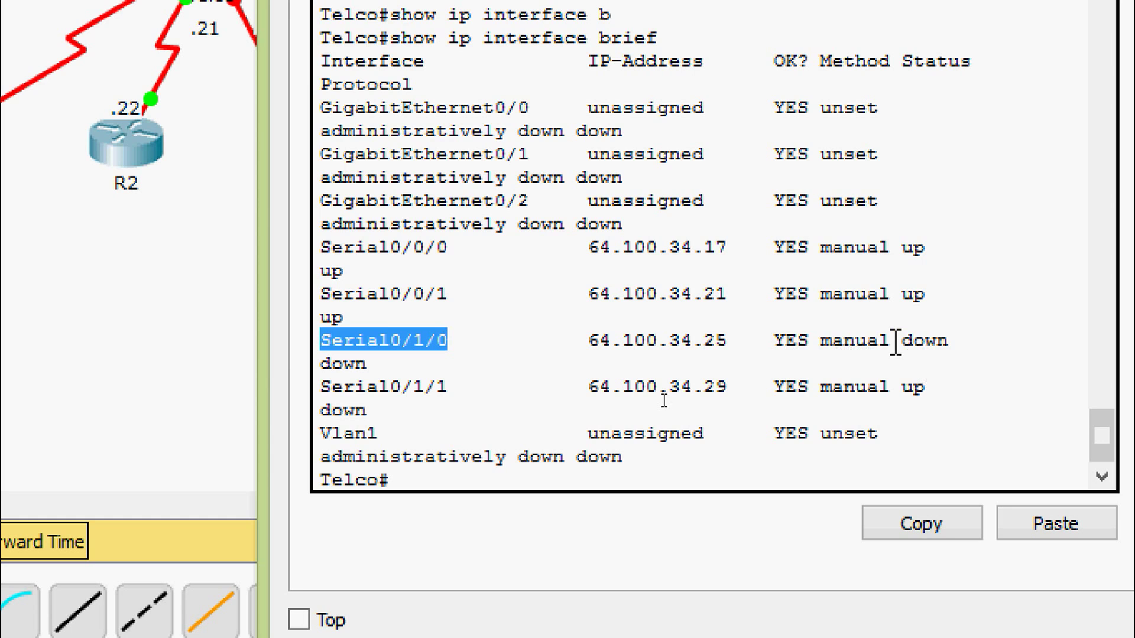
pyautogui.moveTo(891, 342); pyautogui.dragTo(937, 343)
pyautogui.moveTo(384, 365); pyautogui.dragTo(321, 368)
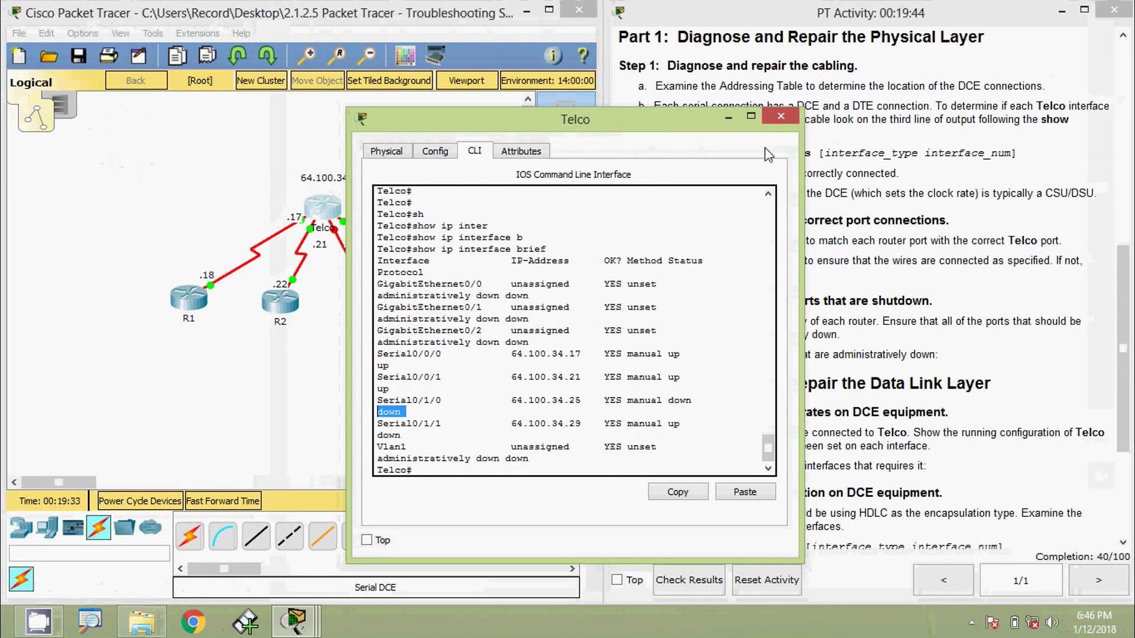
pyautogui.click(781, 116)
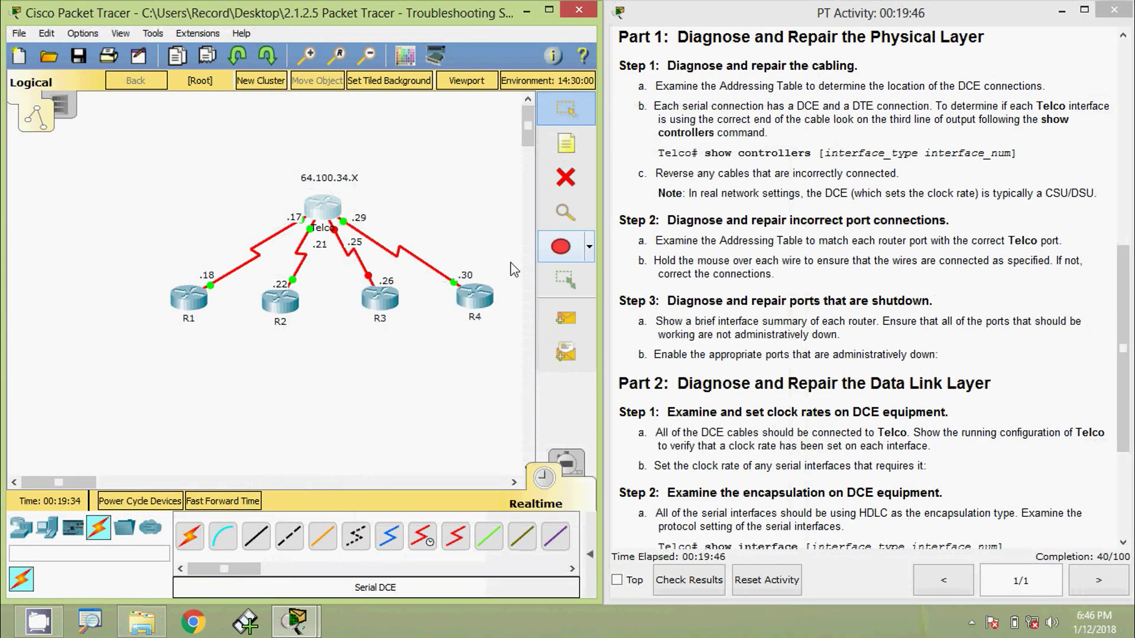
# Open R3's command line and enter privileged EXEC mode with enable.
pyautogui.click(378, 303)
pyautogui.click(478, 152)
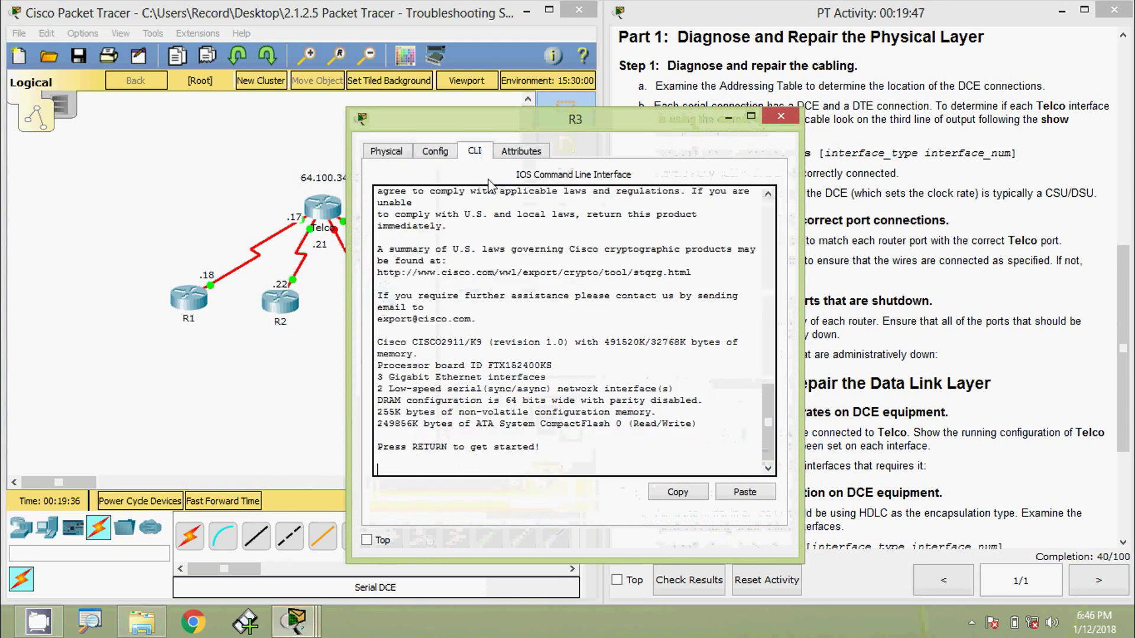
pyautogui.moveTo(501, 128); pyautogui.dragTo(530, 92)
pyautogui.press('Return')
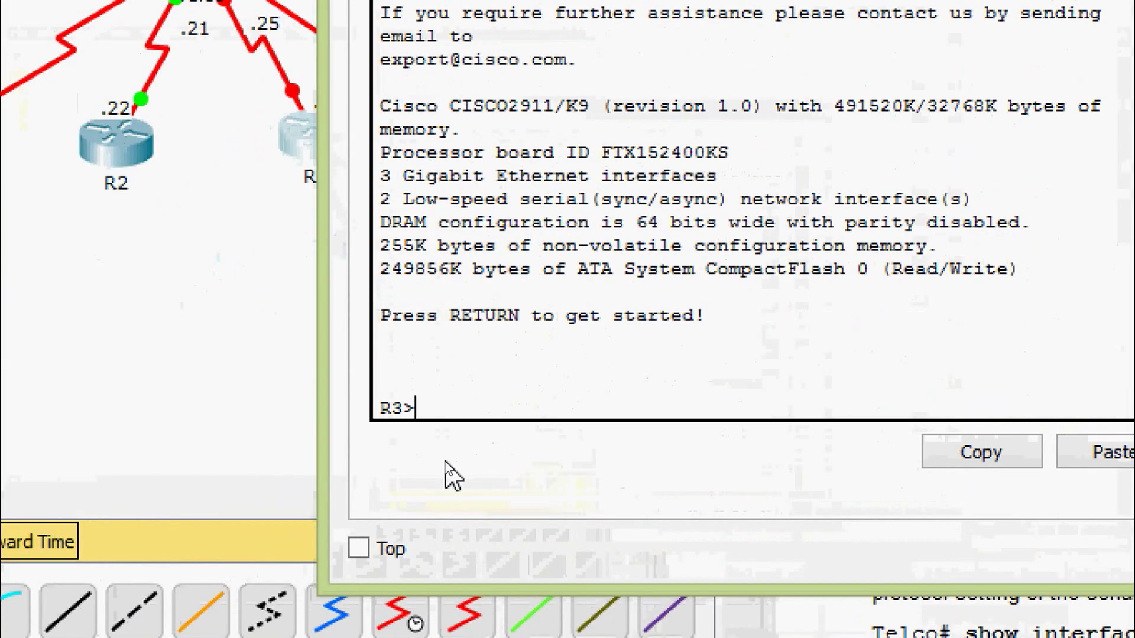
pyautogui.write('ena')
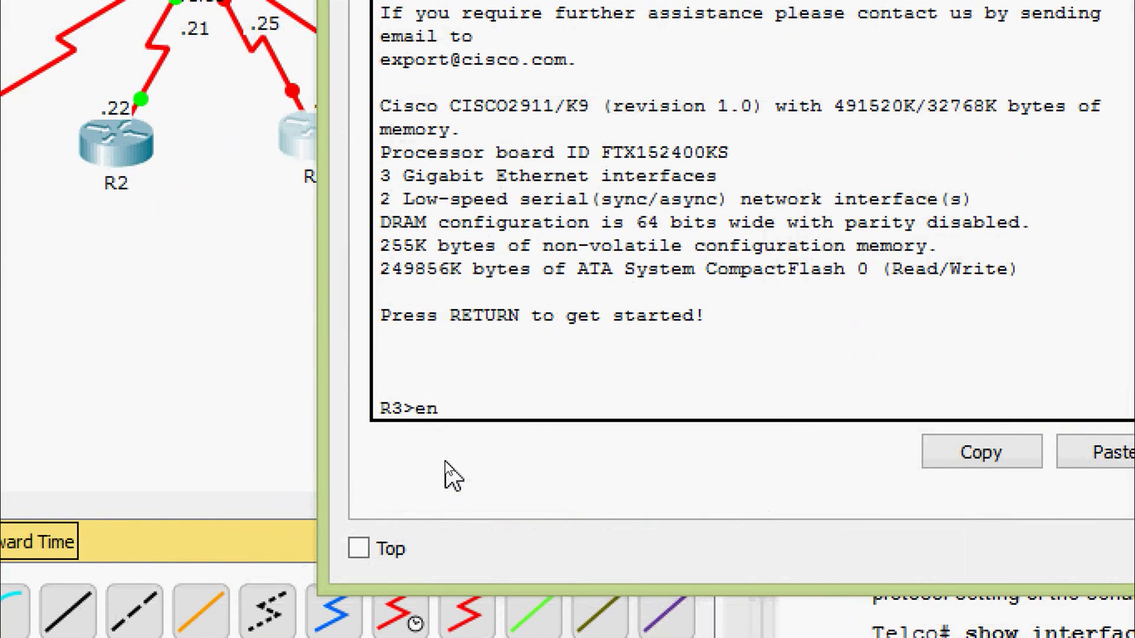
pyautogui.press('Tab')
pyautogui.press('Return')
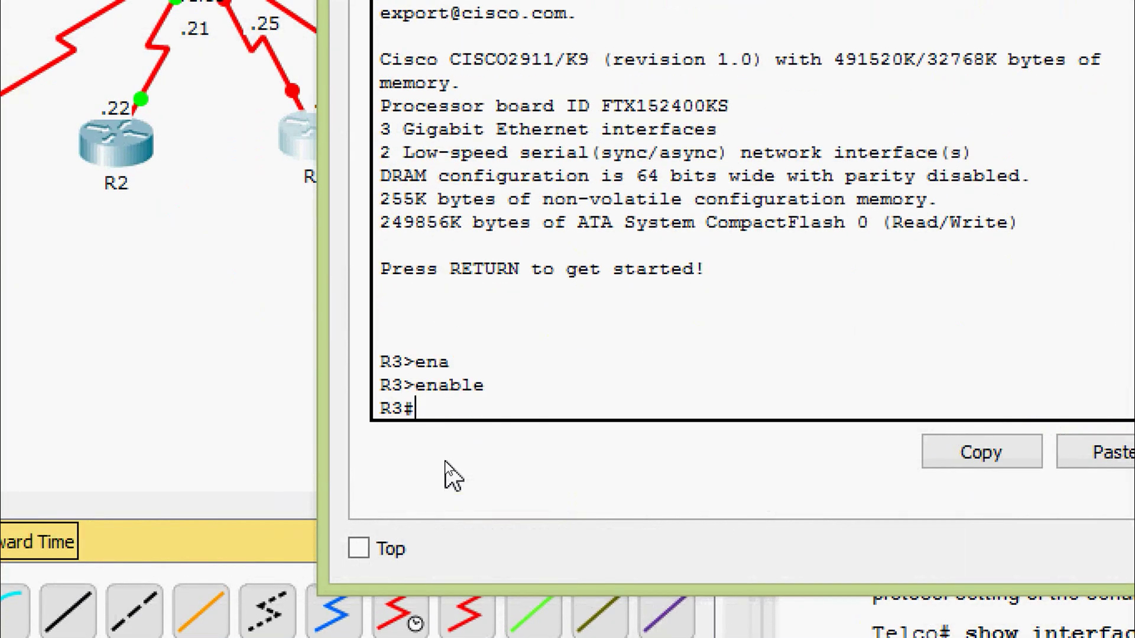
# Run show ip interface brief on R3 and check the status of Serial0/0/0.
pyautogui.write('sh')
pyautogui.press('Tab')
pyautogui.write('ip ')
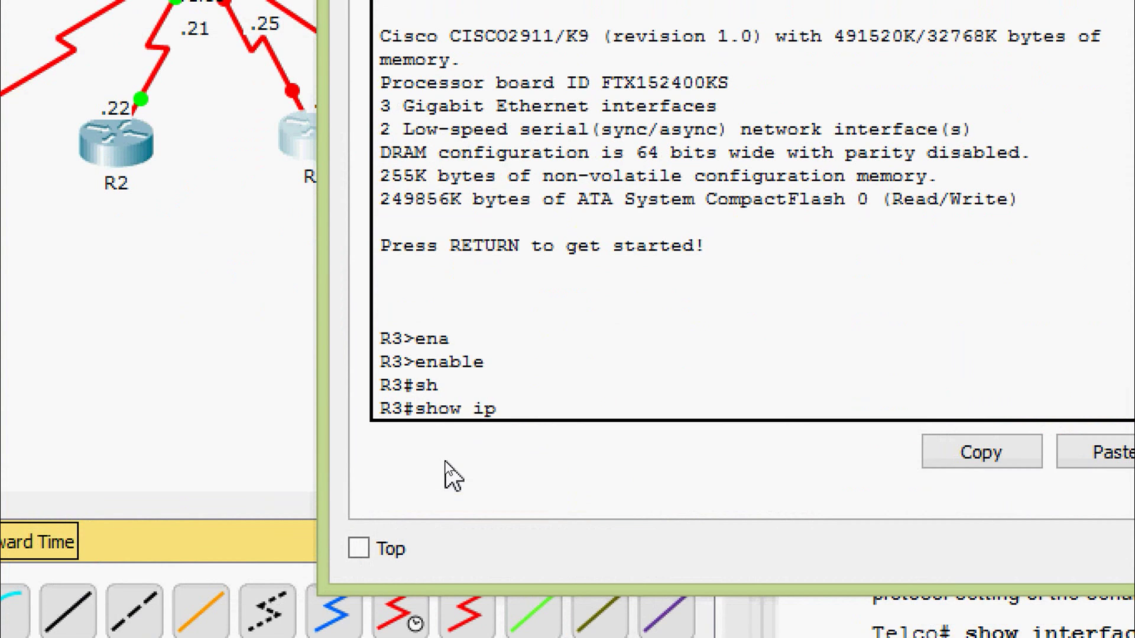
pyautogui.write('inter')
pyautogui.press('Tab')
pyautogui.write('b')
pyautogui.press('Tab')
pyautogui.press('Return')
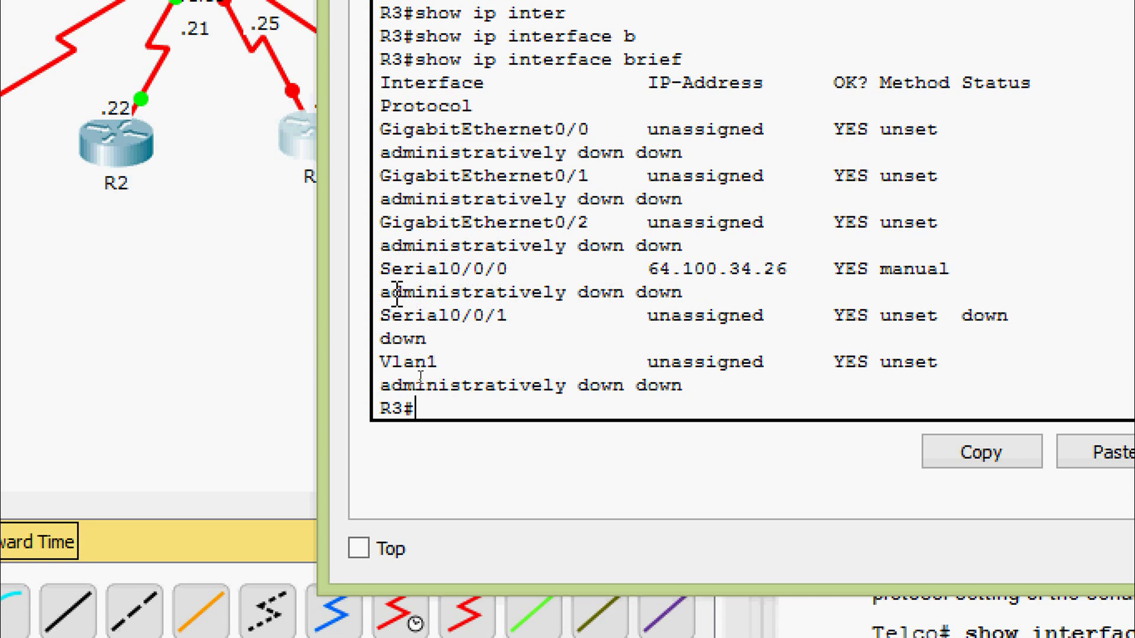
pyautogui.moveTo(396, 293); pyautogui.dragTo(693, 292)
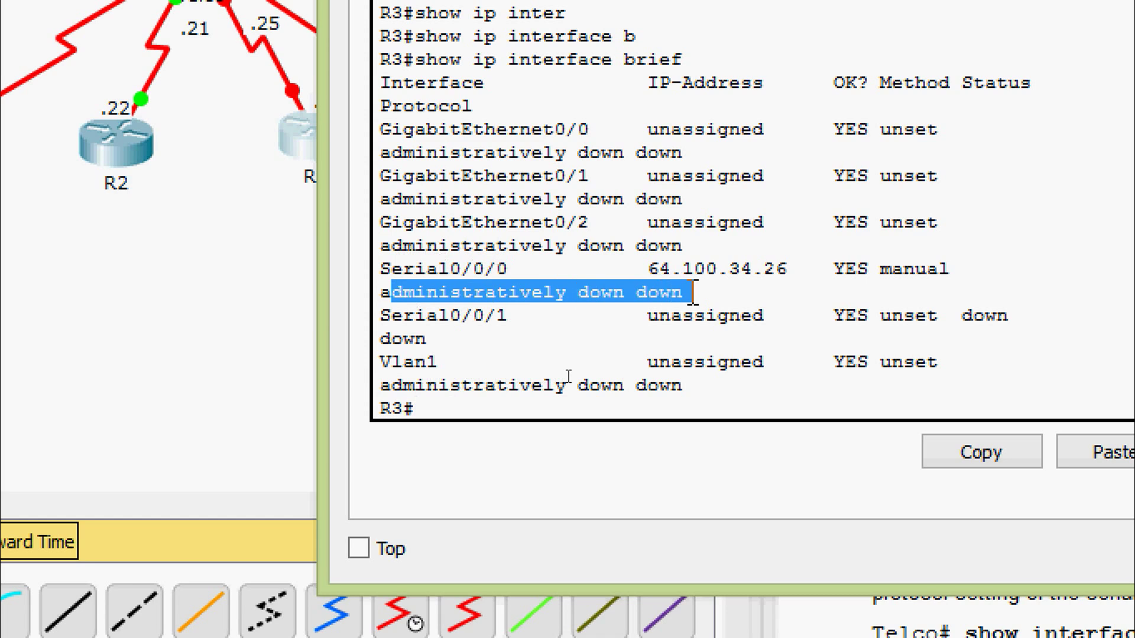
# Enter global configuration mode on R3 with configure terminal.
pyautogui.click(498, 290)
pyautogui.press('Return')
pyautogui.press('Return')
pyautogui.press('Return')
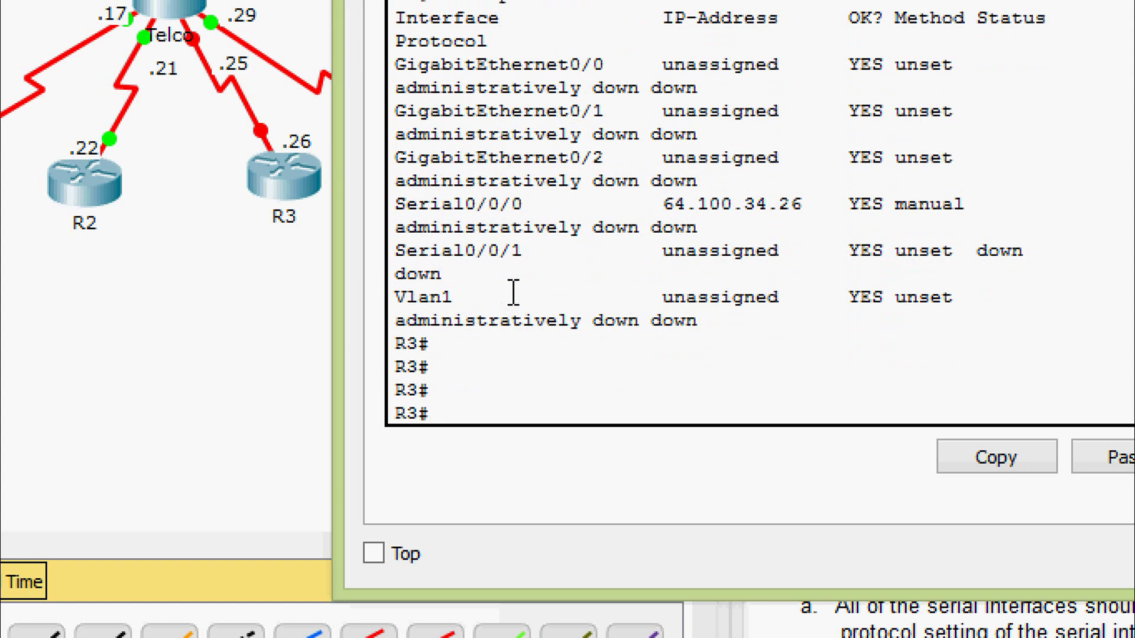
pyautogui.write('conf')
pyautogui.press('Tab')
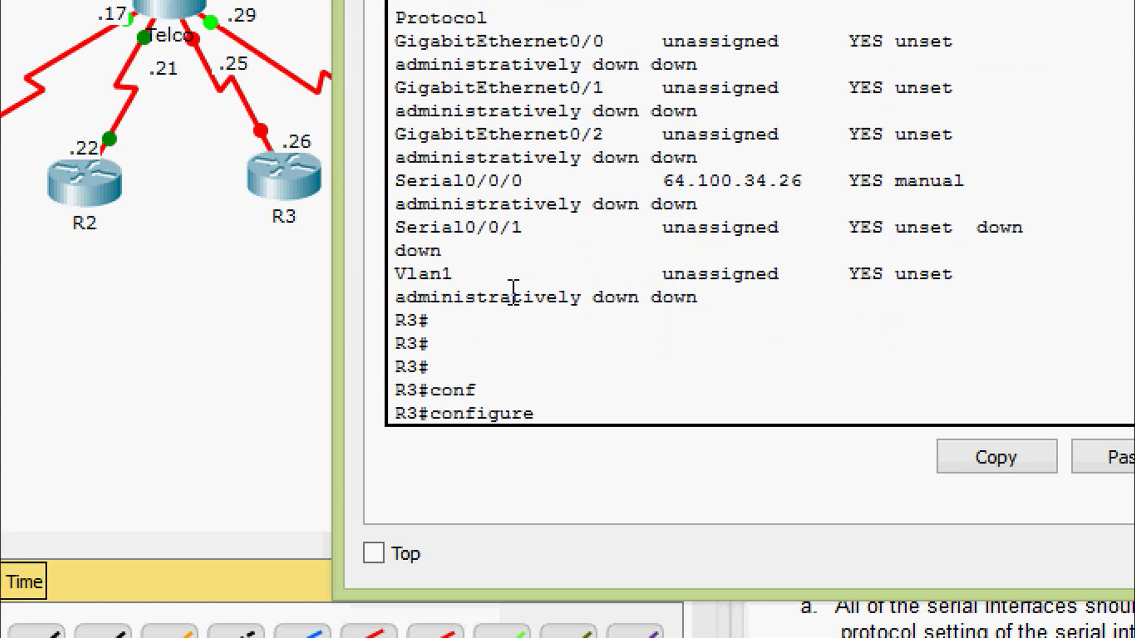
pyautogui.write('t')
pyautogui.press('Tab')
pyautogui.press('Return')
pyautogui.press('Return')
# Enter interface serial 0/0/0 on R3 and enable the port with no shutdown.
pyautogui.write('inter')
pyautogui.press('Tab')
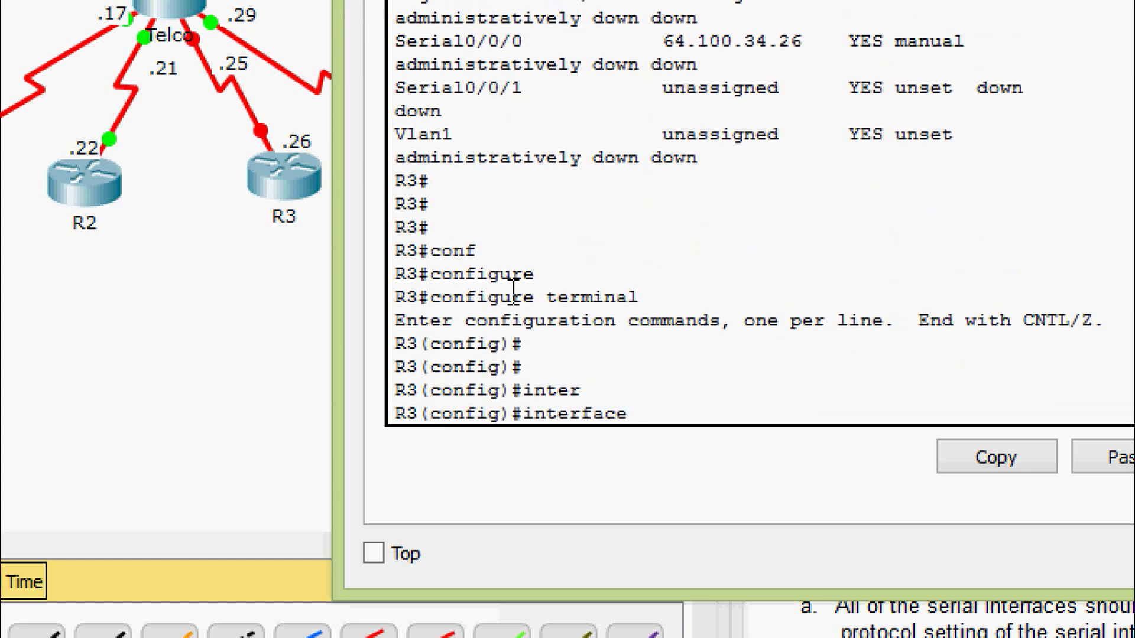
pyautogui.write('ser')
pyautogui.press('Tab')
pyautogui.write('0/0')
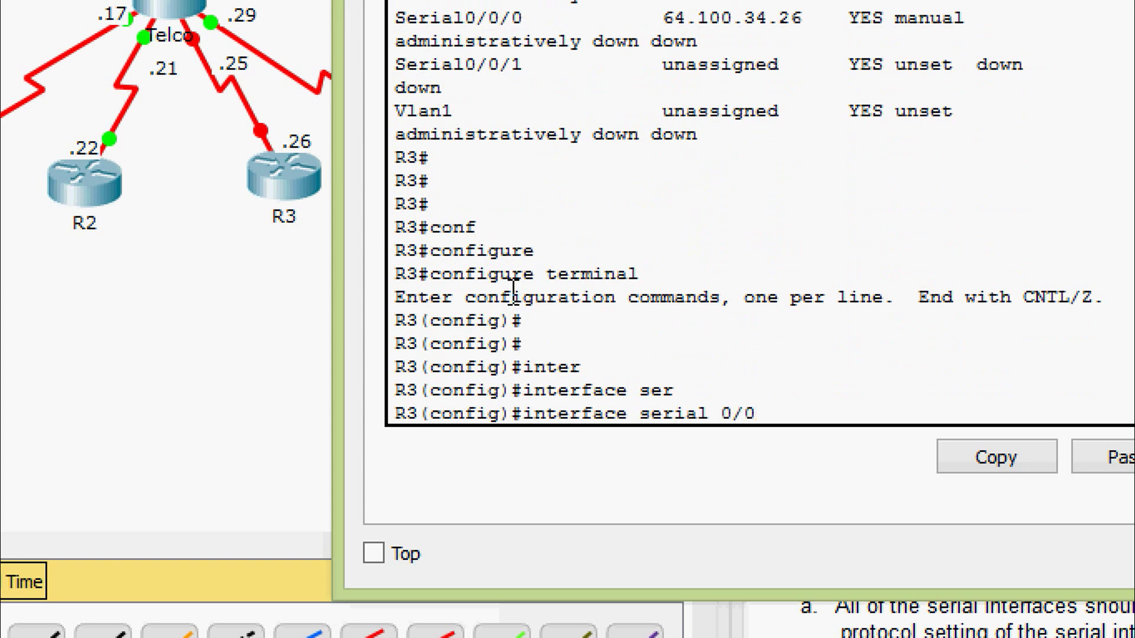
pyautogui.press('Return')
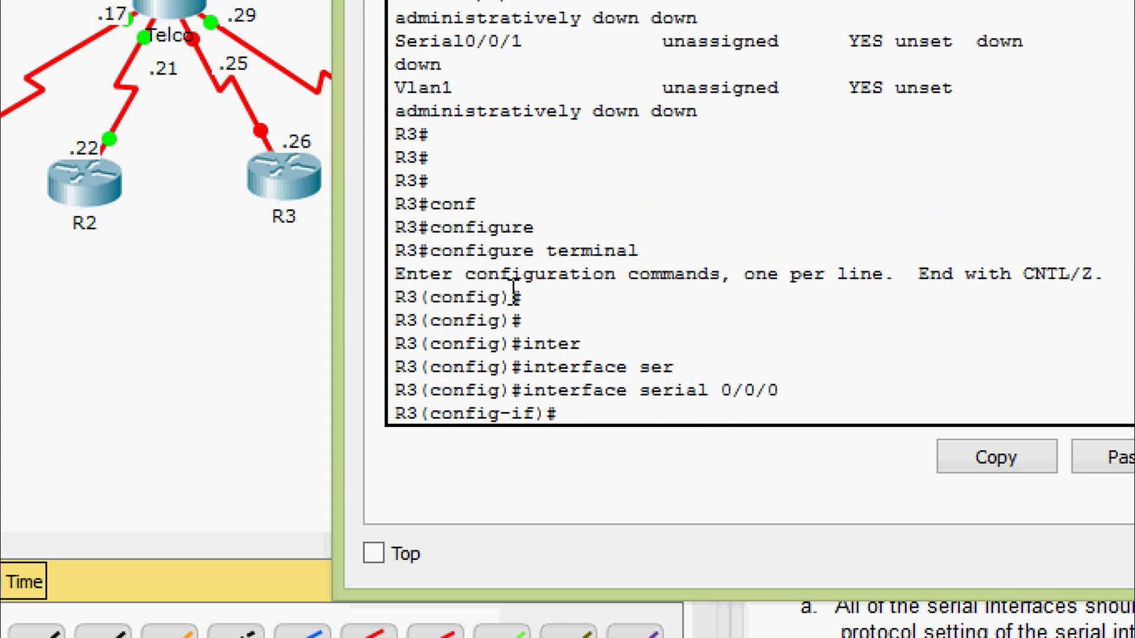
pyautogui.write('no shut')
pyautogui.press('Tab')
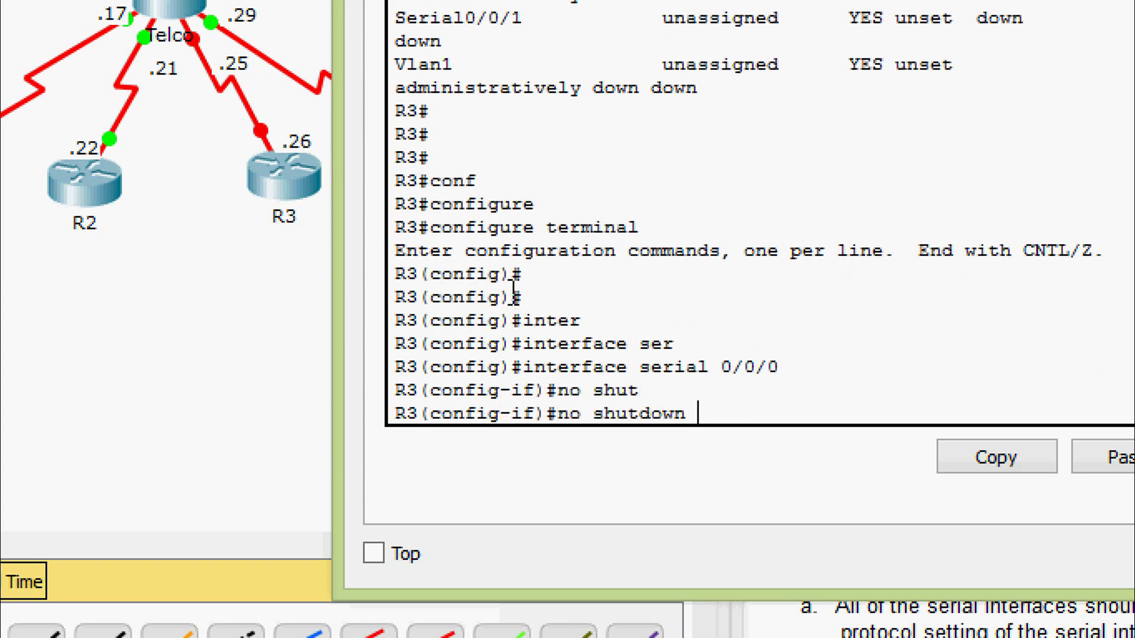
pyautogui.press('Return')
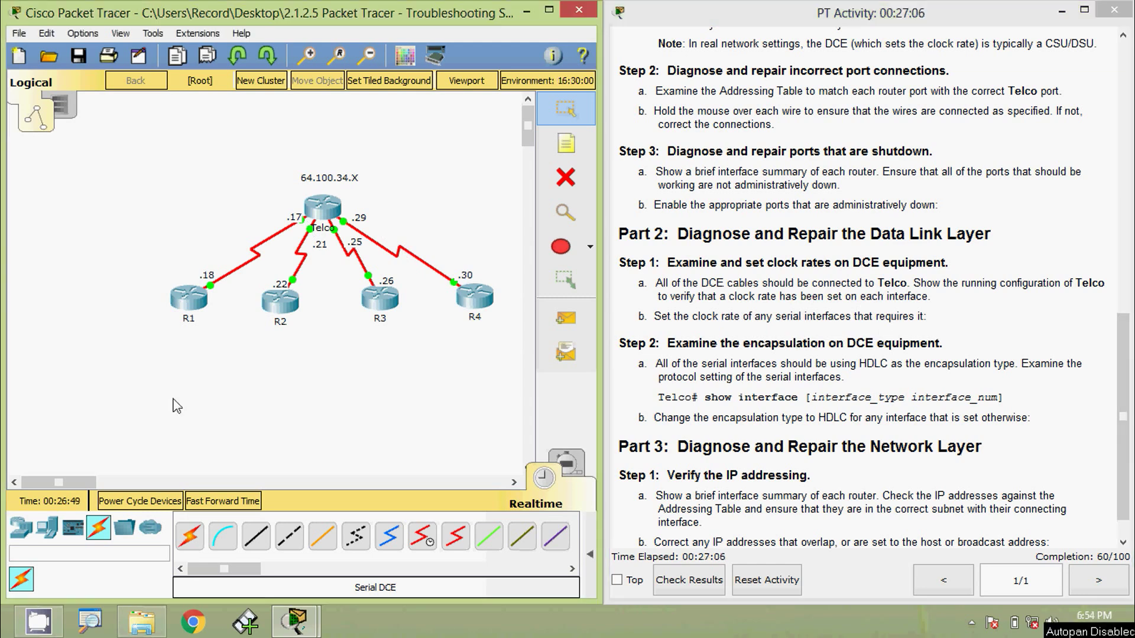
# Reopen the Telco router's command line in the topology.
pyautogui.click(317, 214)
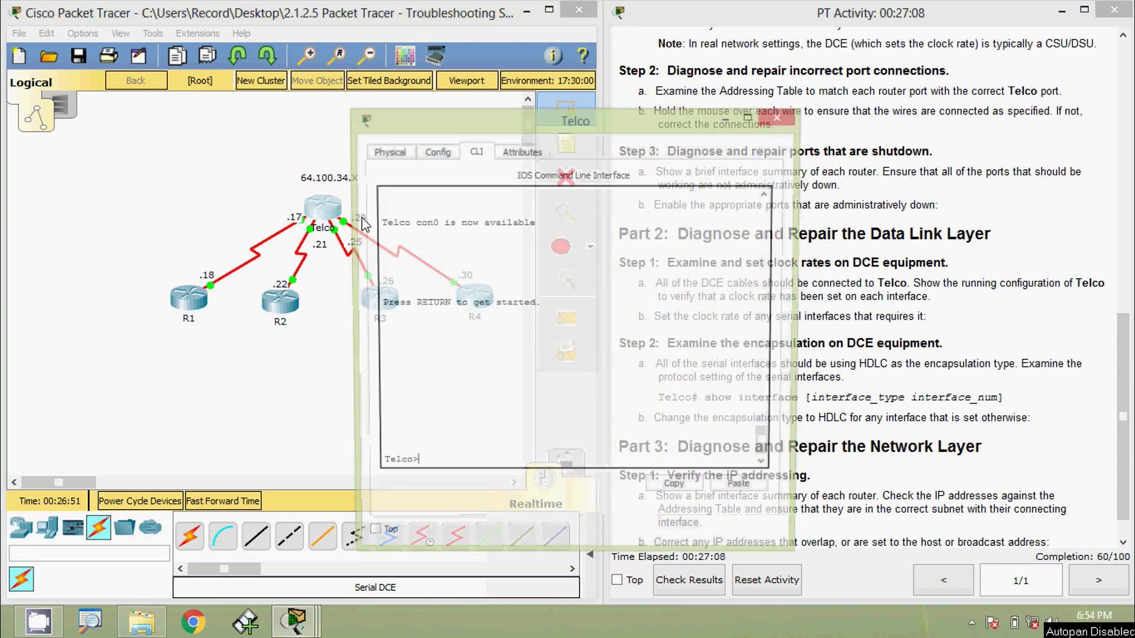
pyautogui.moveTo(456, 119); pyautogui.dragTo(475, 41)
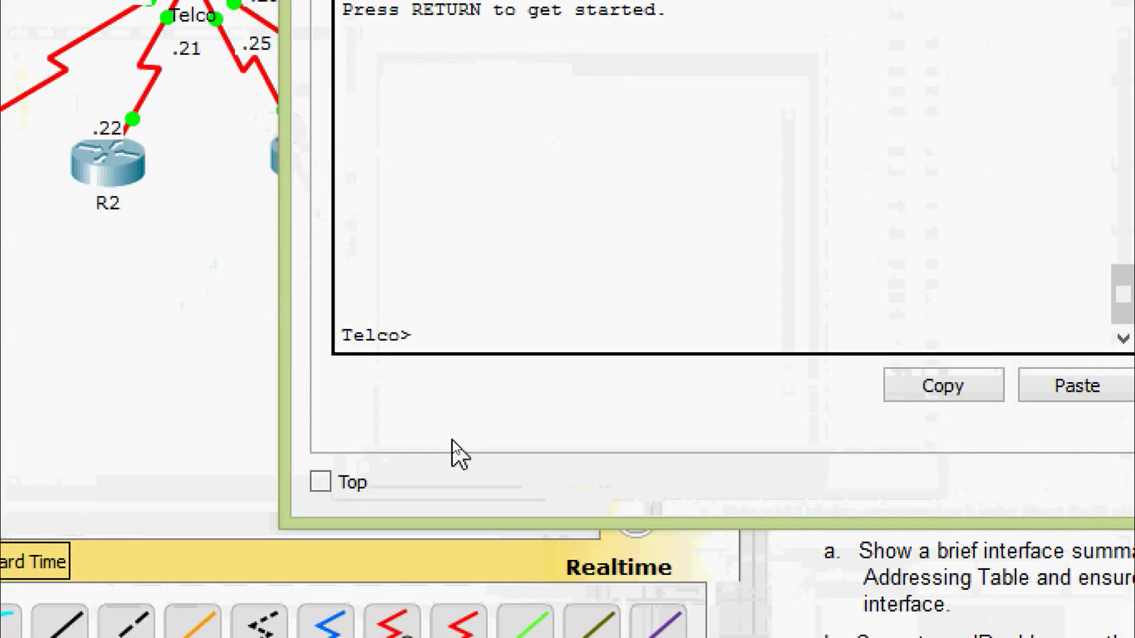
pyautogui.write('sh')
pyautogui.press('Tab')
pyautogui.write('ru')
pyautogui.press('Tab')
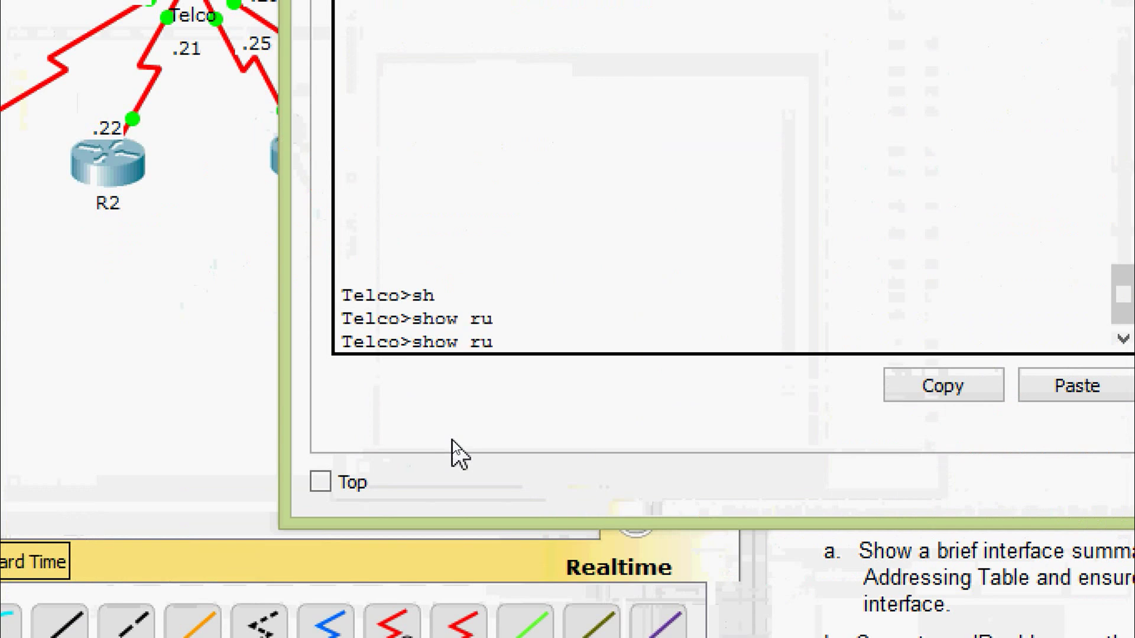
pyautogui.press('Tab')
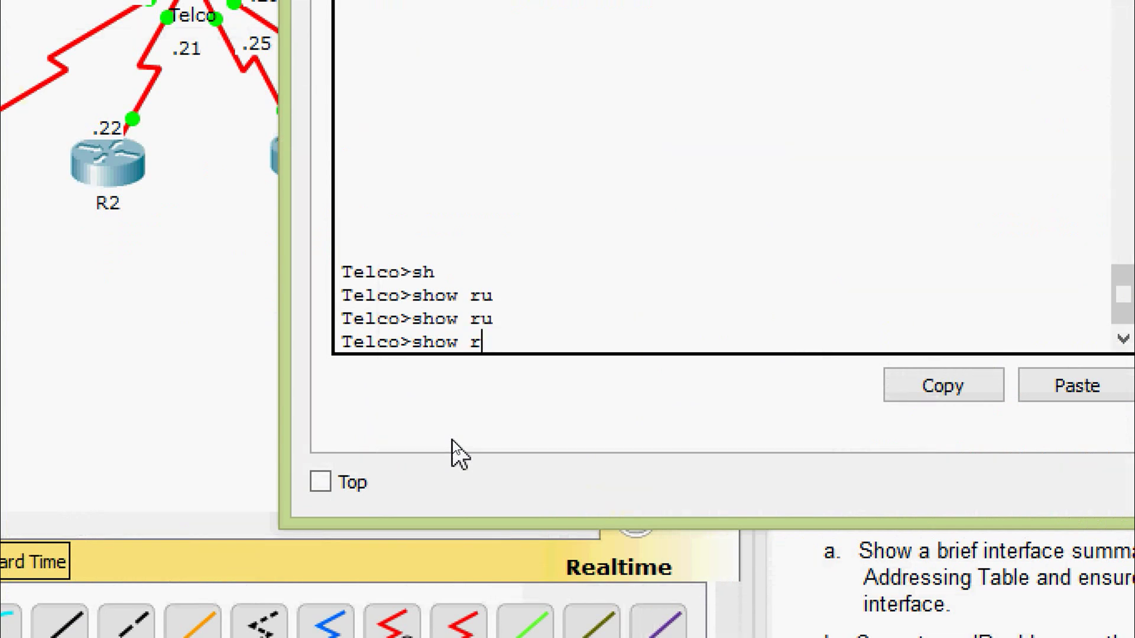
pyautogui.press('BackSpace')
pyautogui.press('BackSpace')
pyautogui.press('BackSpace')
pyautogui.press('BackSpace')
pyautogui.press('BackSpace')
pyautogui.press('BackSpace')
# Enter privileged EXEC mode on Telco with enable.
pyautogui.write('ena')
pyautogui.press('Tab')
pyautogui.press('Return')
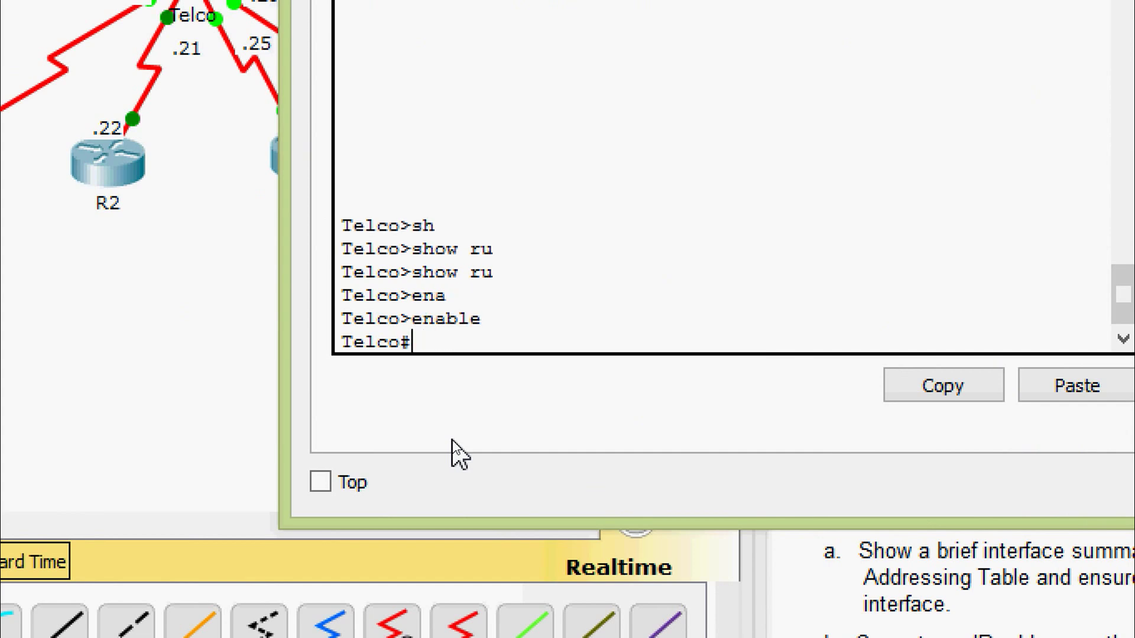
pyautogui.press('Return')
# Display Telco's configuration with show running-config and page forward to the serial interface sections.
pyautogui.write('sh')
pyautogui.press('Tab')
pyautogui.write('ru')
pyautogui.press('Tab')
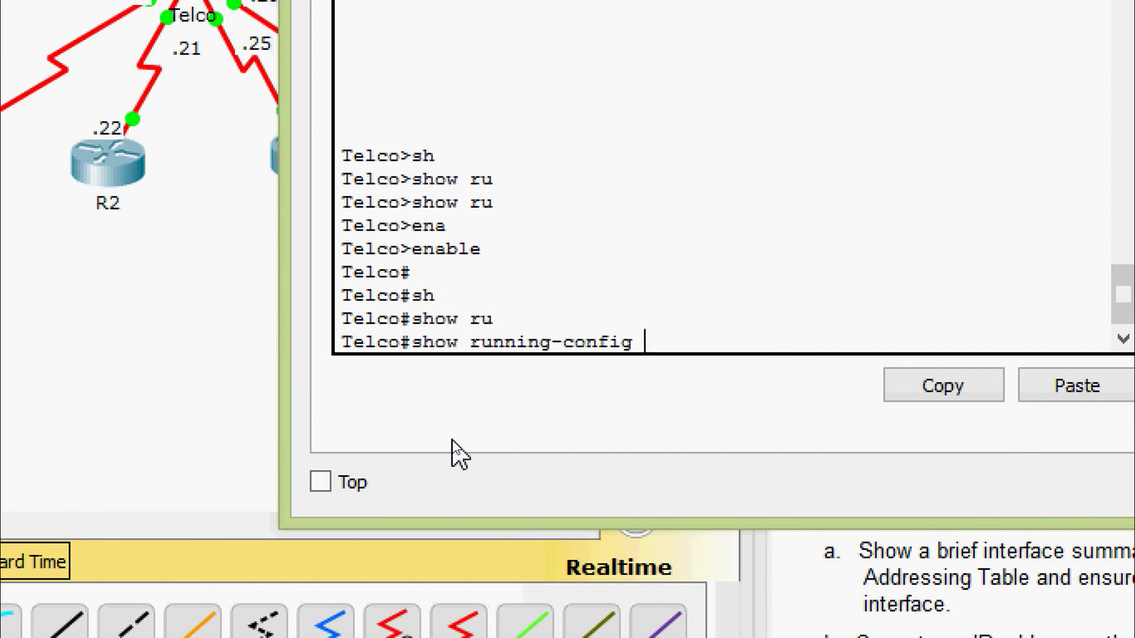
pyautogui.press('Return')
pyautogui.press('Return')
pyautogui.press('Return')
pyautogui.press('Return')
pyautogui.press('Return')
pyautogui.press('Return')
pyautogui.press('Return')
pyautogui.press('Return')
pyautogui.press('Return')
pyautogui.press('Return')
pyautogui.press('Return')
pyautogui.press('Return')
pyautogui.press('Return')
pyautogui.press('Return')
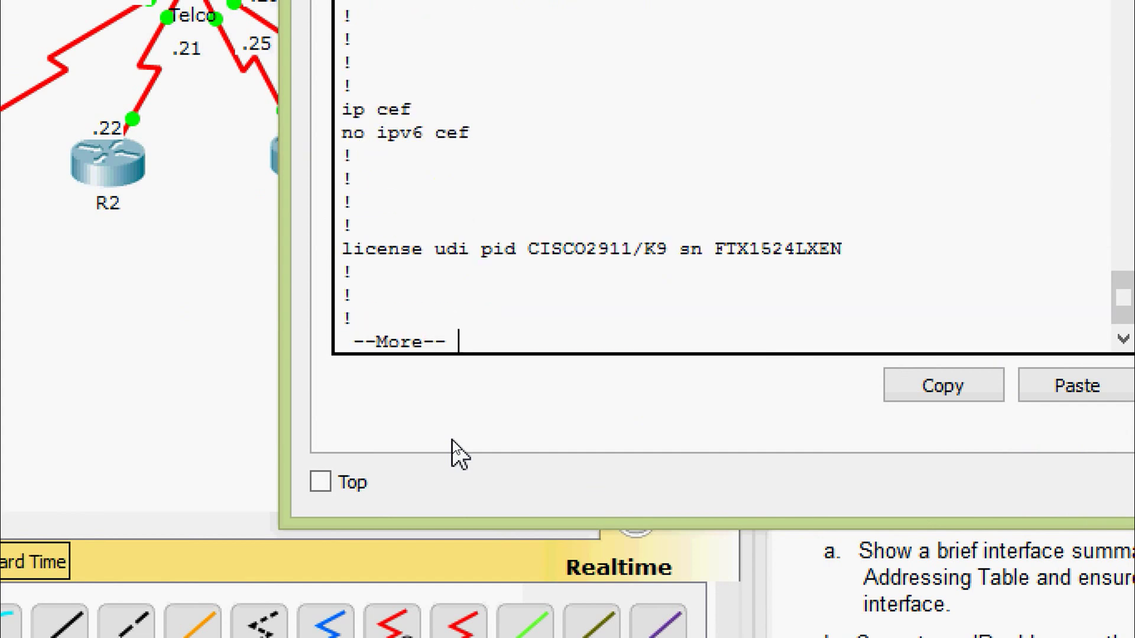
pyautogui.press('Return')
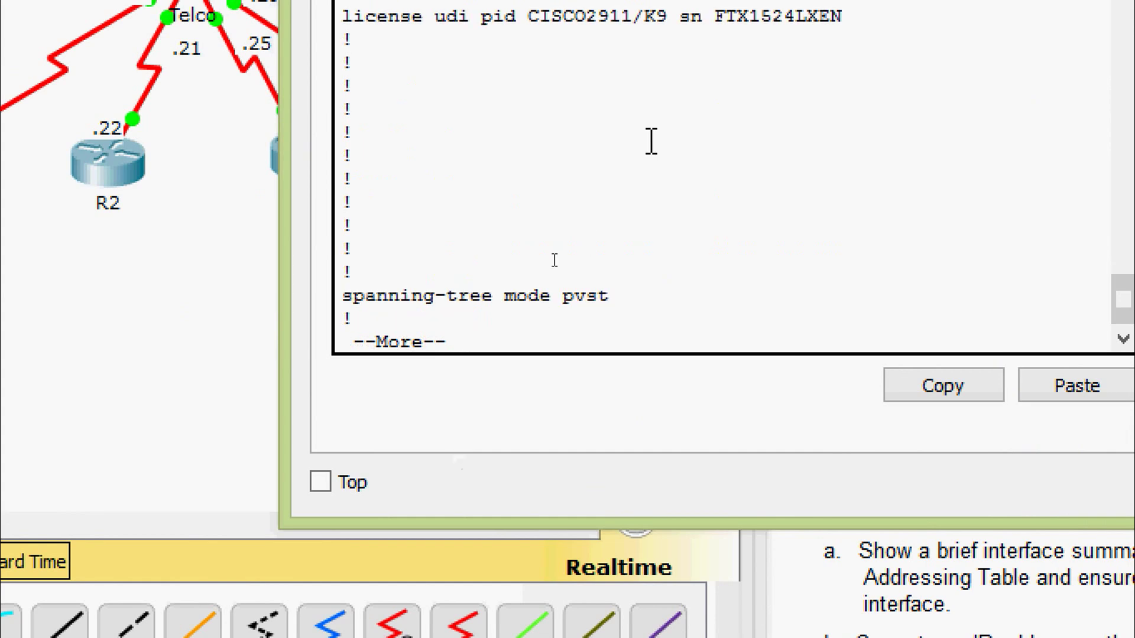
pyautogui.press('Return')
pyautogui.press('Return')
pyautogui.press('Return')
pyautogui.press('Return')
pyautogui.press('Return')
pyautogui.press('Return')
pyautogui.press('Return')
pyautogui.press('Return')
pyautogui.press('Return')
pyautogui.press('Return')
pyautogui.press('Return')
pyautogui.press('Return')
pyautogui.press('Return')
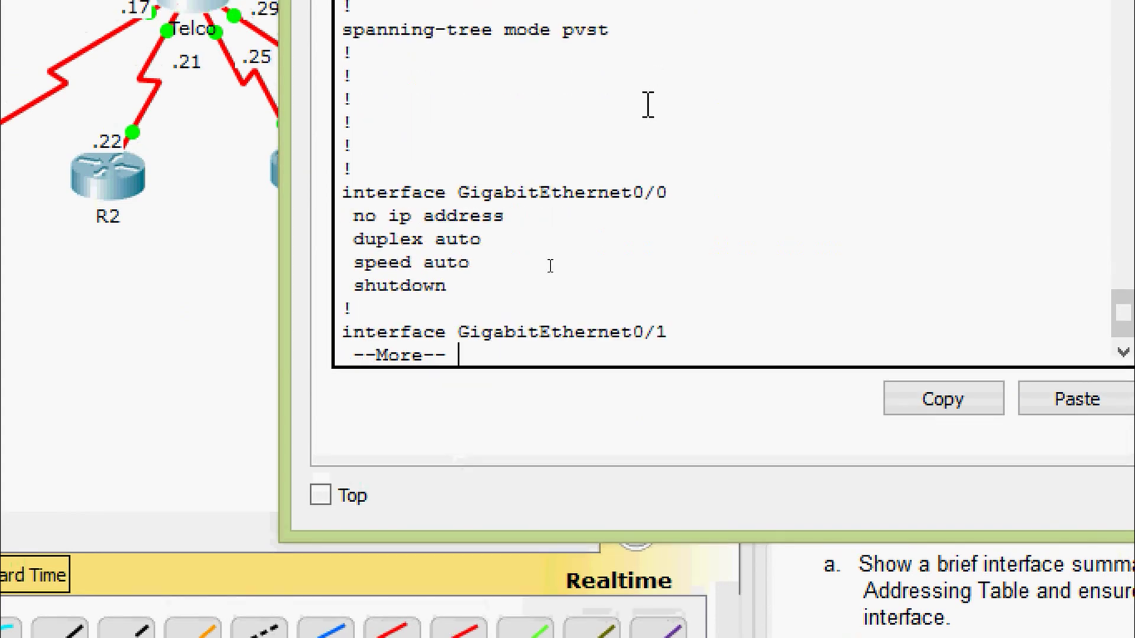
pyautogui.press('Return')
pyautogui.press('Return')
pyautogui.press('Return')
pyautogui.press('Return')
pyautogui.press('Return')
pyautogui.press('Return')
pyautogui.press('Return')
pyautogui.press('Return')
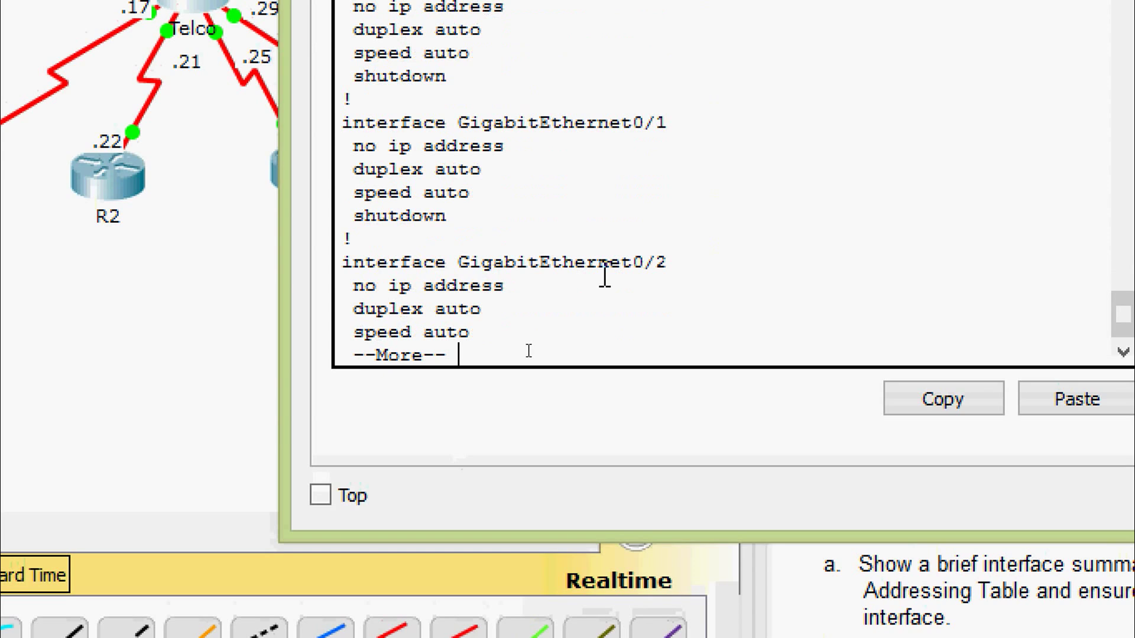
pyautogui.press('Return')
pyautogui.press('Return')
pyautogui.press('Return')
pyautogui.press('Return')
pyautogui.press('Return')
pyautogui.press('Return')
pyautogui.press('Return')
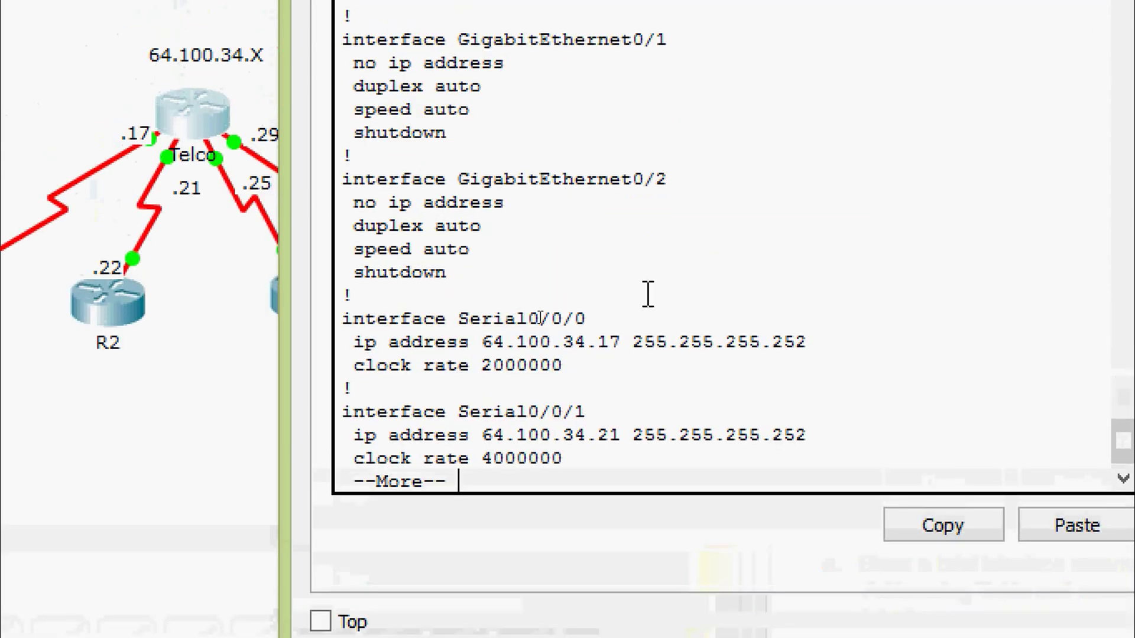
pyautogui.press('Return')
pyautogui.press('Return')
pyautogui.press('Return')
pyautogui.press('Return')
pyautogui.press('Return')
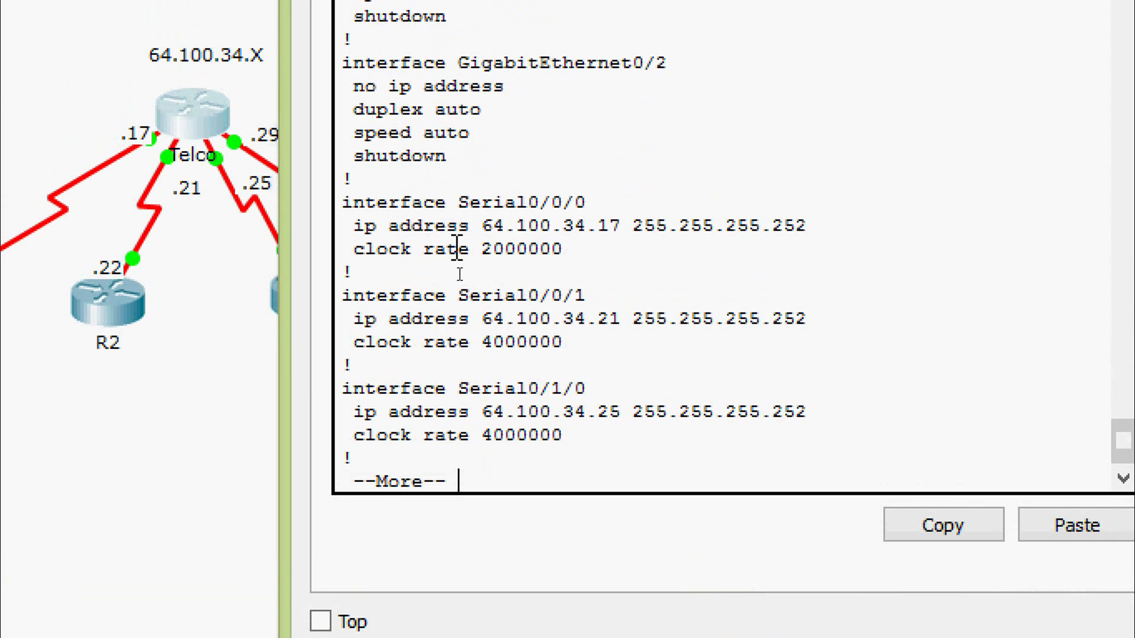
# Examine the clock rates of Serial0/0/0, Serial0/0/1, Serial0/1/0 and Serial0/1/1 in Telco's running configuration.
pyautogui.moveTo(482, 248); pyautogui.dragTo(570, 255)
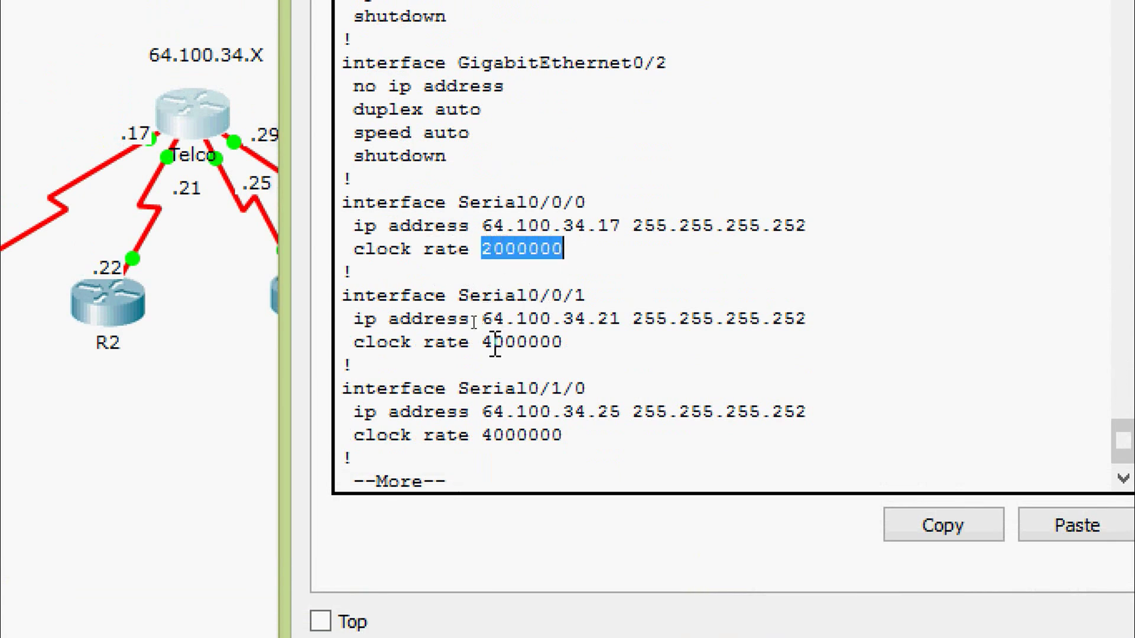
pyautogui.moveTo(480, 343); pyautogui.dragTo(539, 343)
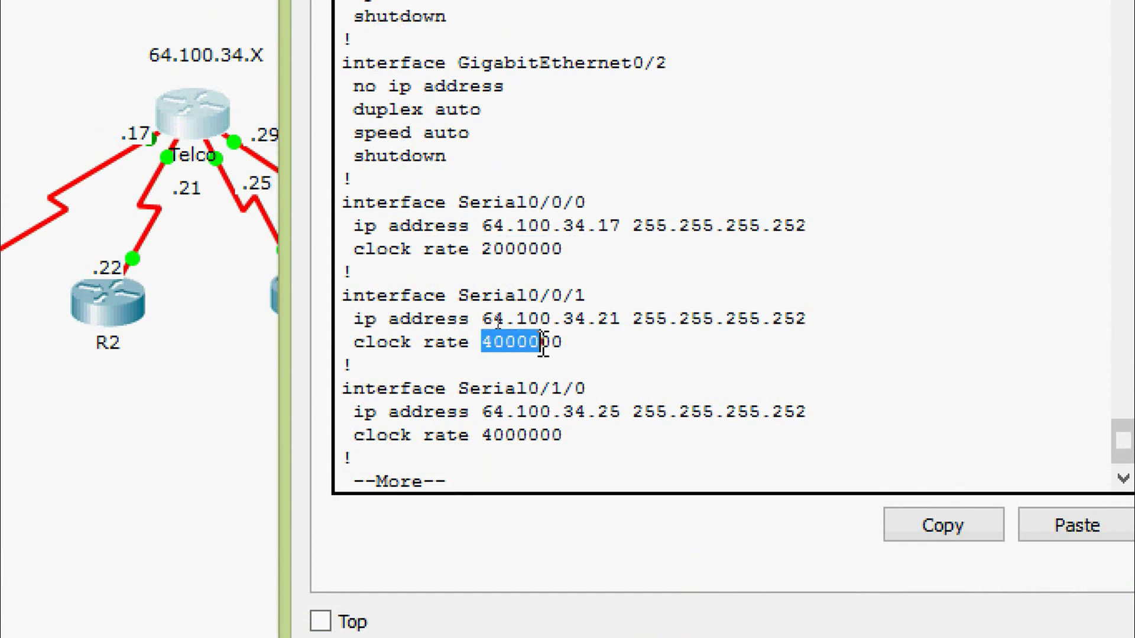
pyautogui.moveTo(482, 435); pyautogui.dragTo(564, 435)
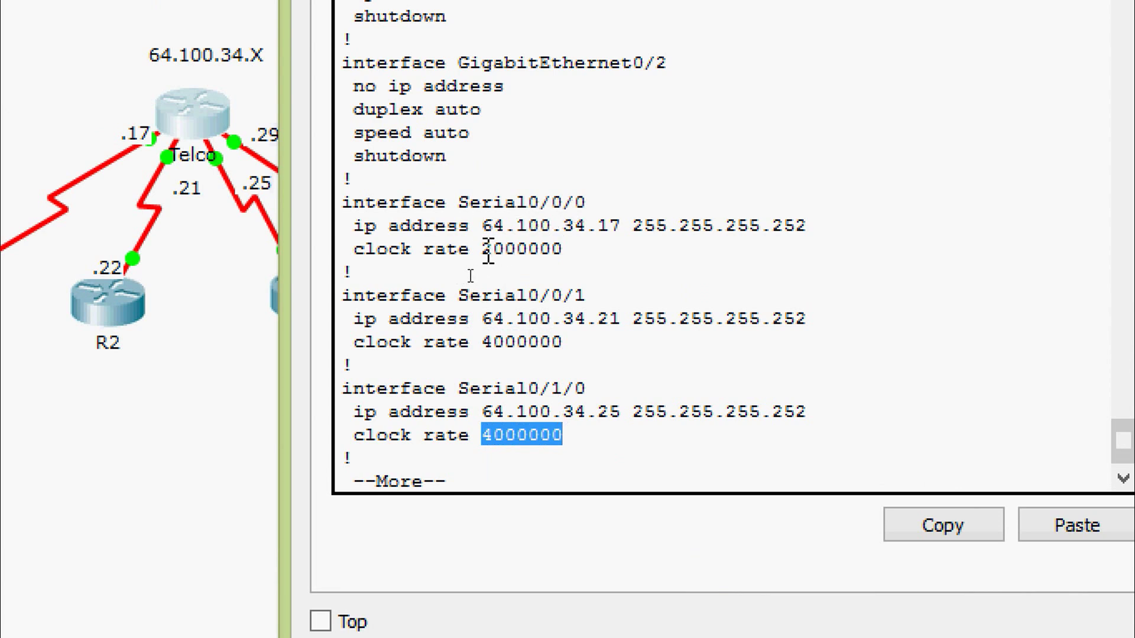
pyautogui.press('Return')
pyautogui.press('Return')
pyautogui.press('Return')
pyautogui.press('Return')
pyautogui.press('Return')
pyautogui.press('Return')
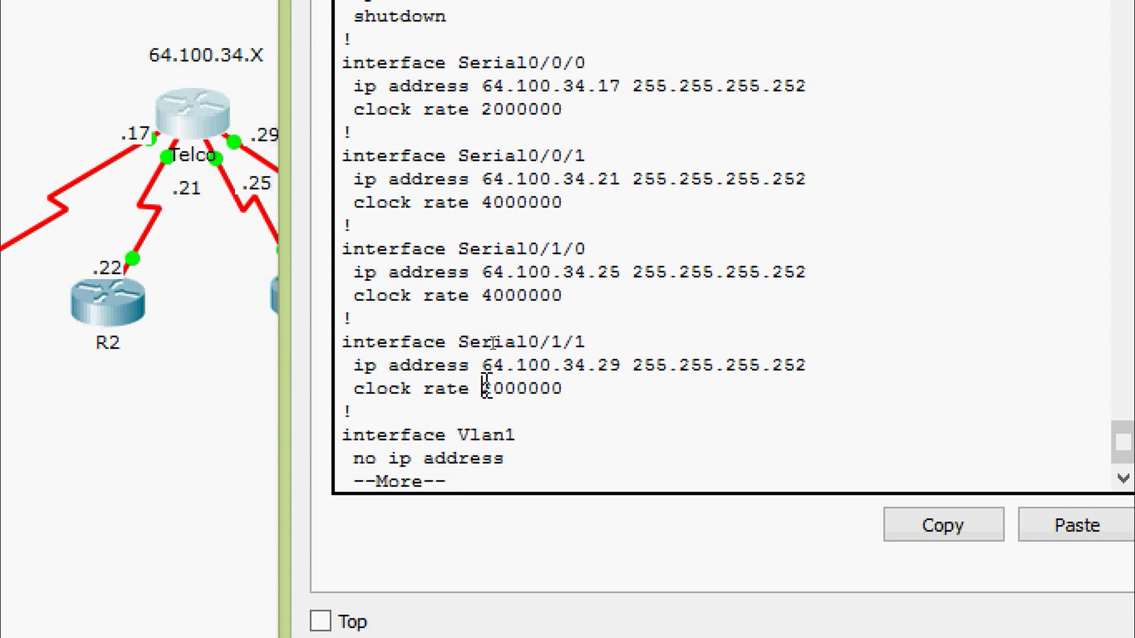
pyautogui.moveTo(481, 388); pyautogui.dragTo(569, 390)
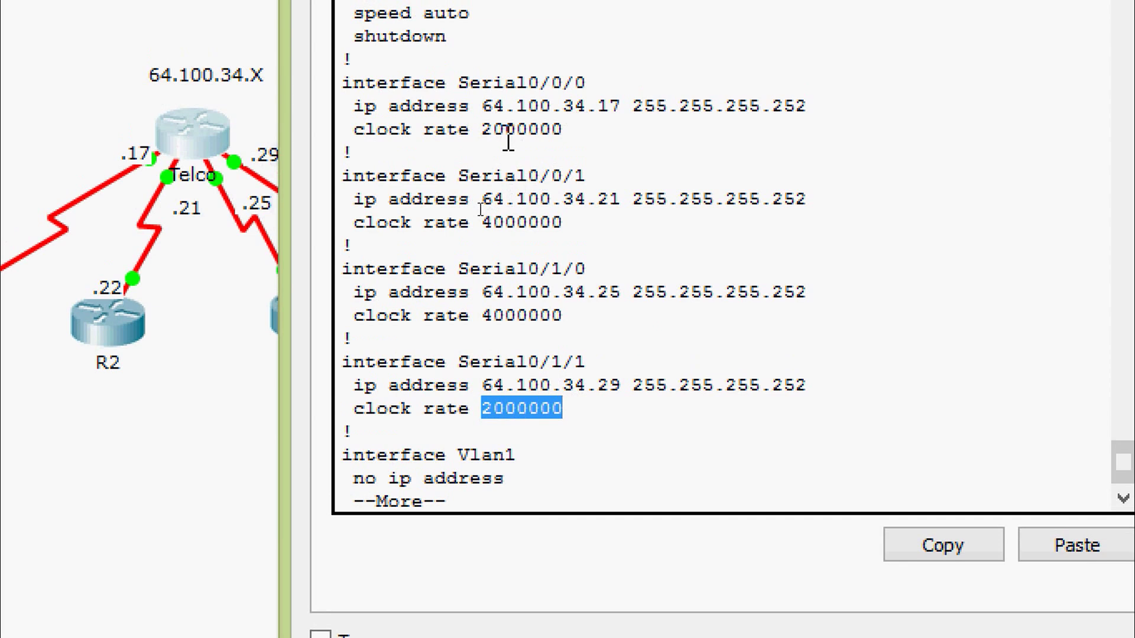
# Quit the running configuration listing and enter global configuration mode on Telco with configure terminal.
pyautogui.press('q')
pyautogui.press('Return')
pyautogui.press('Return')
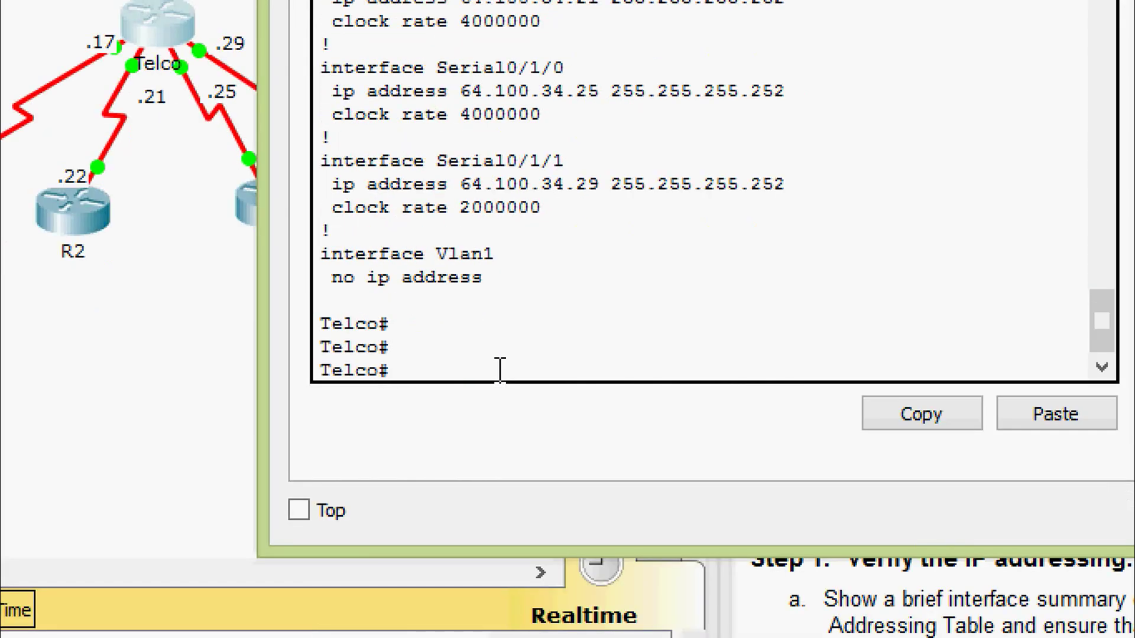
pyautogui.write('conf')
pyautogui.press('Tab')
pyautogui.write('t')
pyautogui.press('Tab')
pyautogui.press('Return')
pyautogui.press('Return')
pyautogui.press('Return')
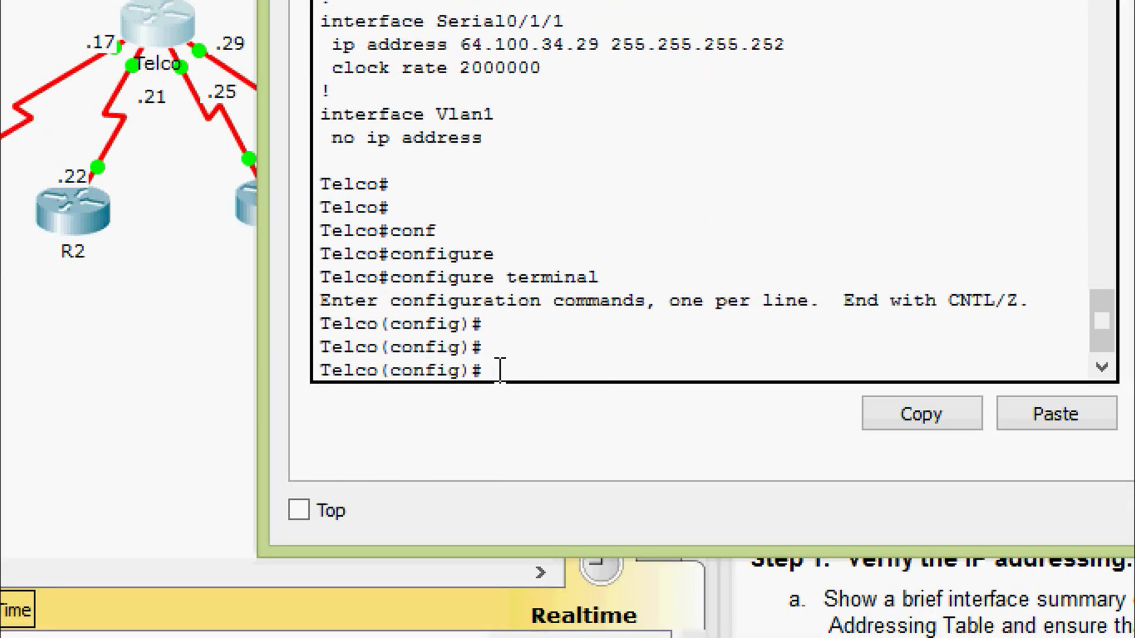
# Enter interface serial 0/0/0 on Telco, set clock rate 4000000, and exit to global configuration mode.
pyautogui.write('inter')
pyautogui.press('Tab')
pyautogui.write('se')
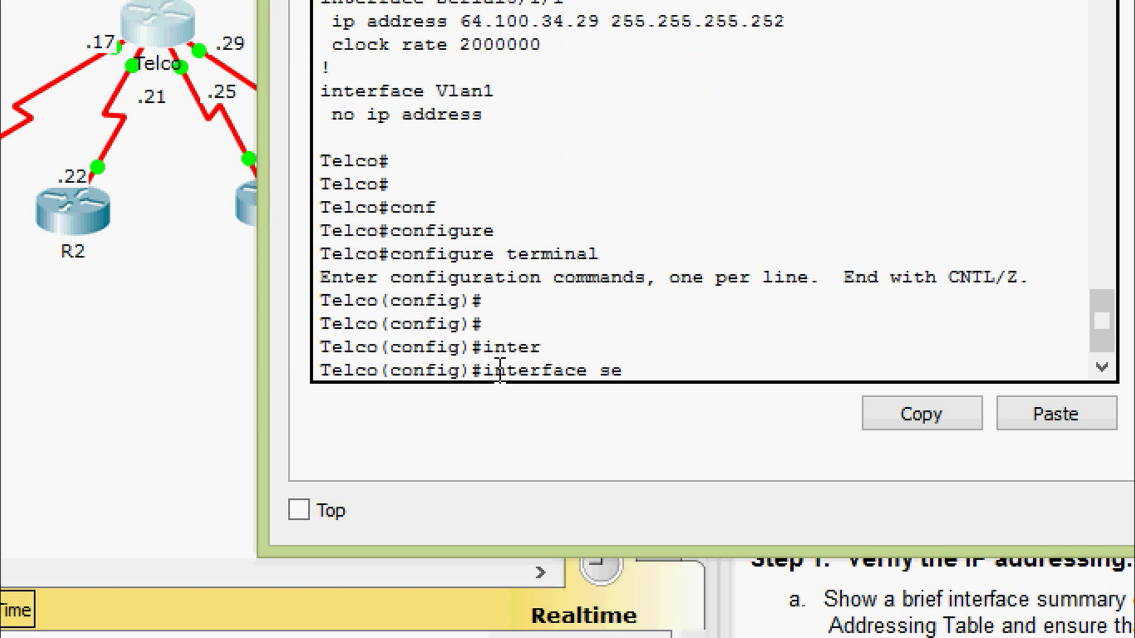
pyautogui.write('r')
pyautogui.press('Tab')
pyautogui.write('0/0')
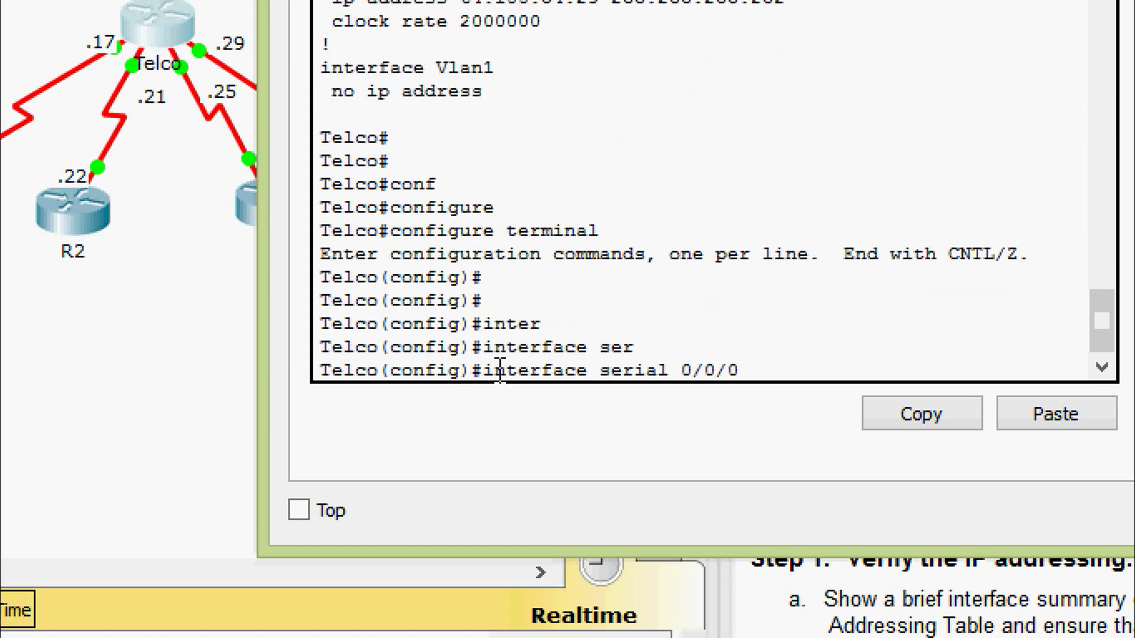
pyautogui.write('/0')
pyautogui.press('Return')
pyautogui.write('clo')
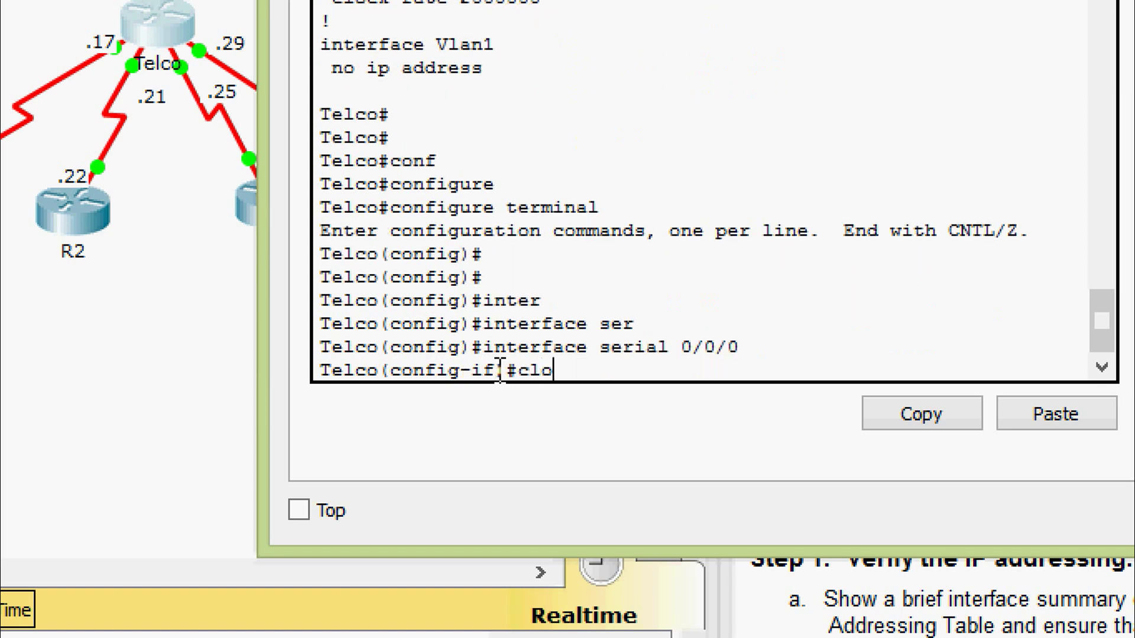
pyautogui.press('Tab')
pyautogui.write('r')
pyautogui.press('Tab')
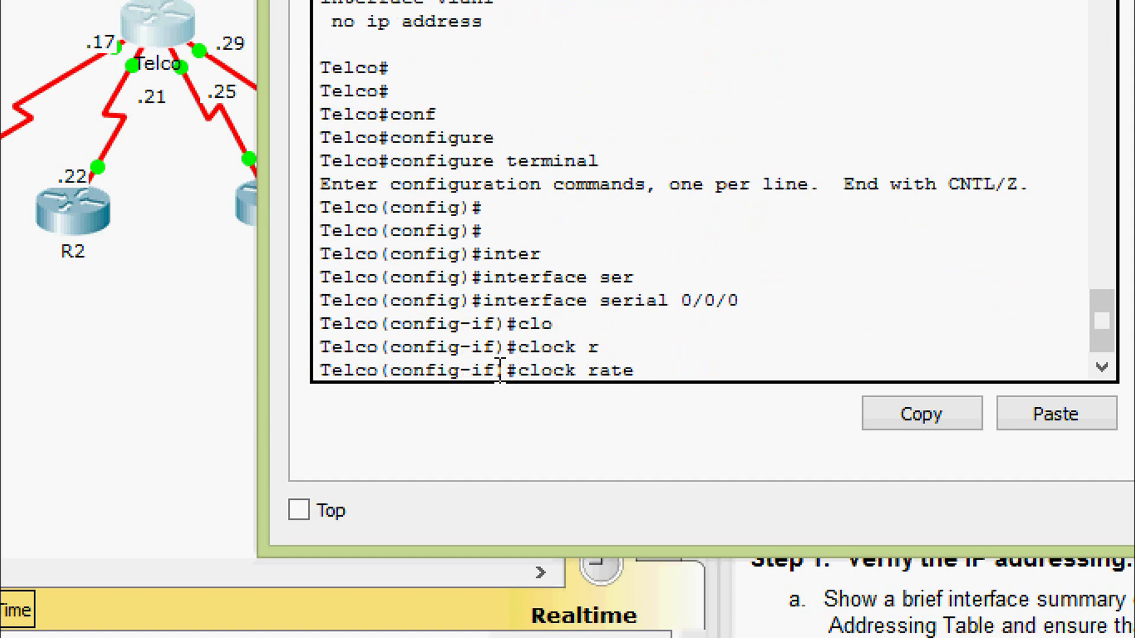
pyautogui.write('40')
pyautogui.press('Return')
pyautogui.press('Return')
pyautogui.press('Return')
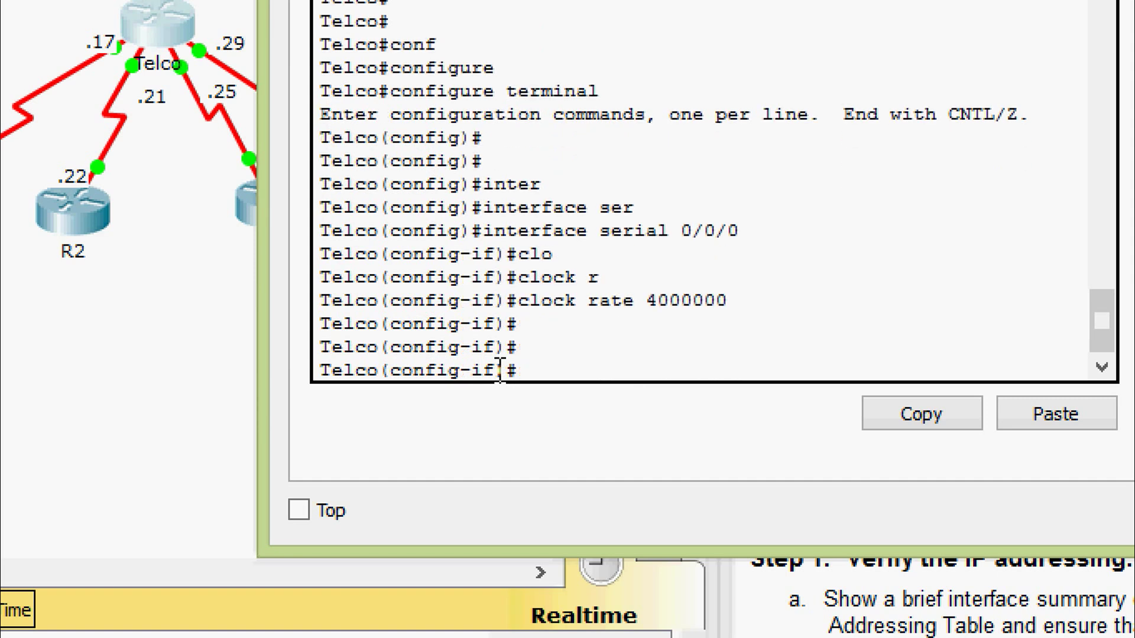
pyautogui.write('exit')
pyautogui.press('Return')
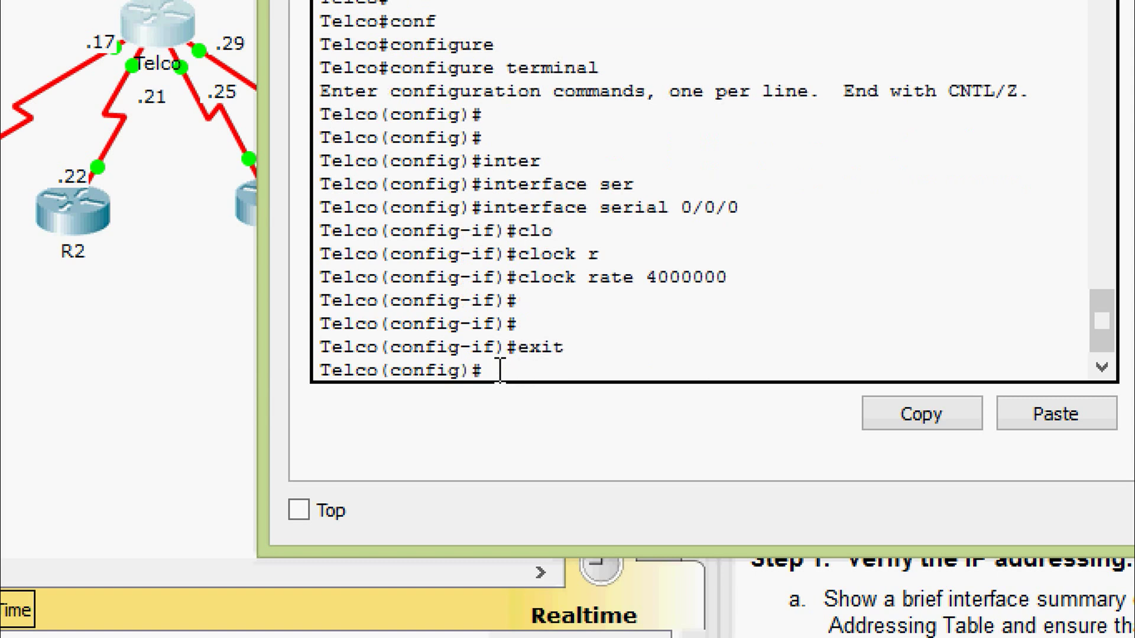
# Enter interface serial 0/1/1 on Telco and set clock rate 4000000.
pyautogui.write('inter')
pyautogui.press('Tab')
pyautogui.write('ser')
pyautogui.press('Tab')
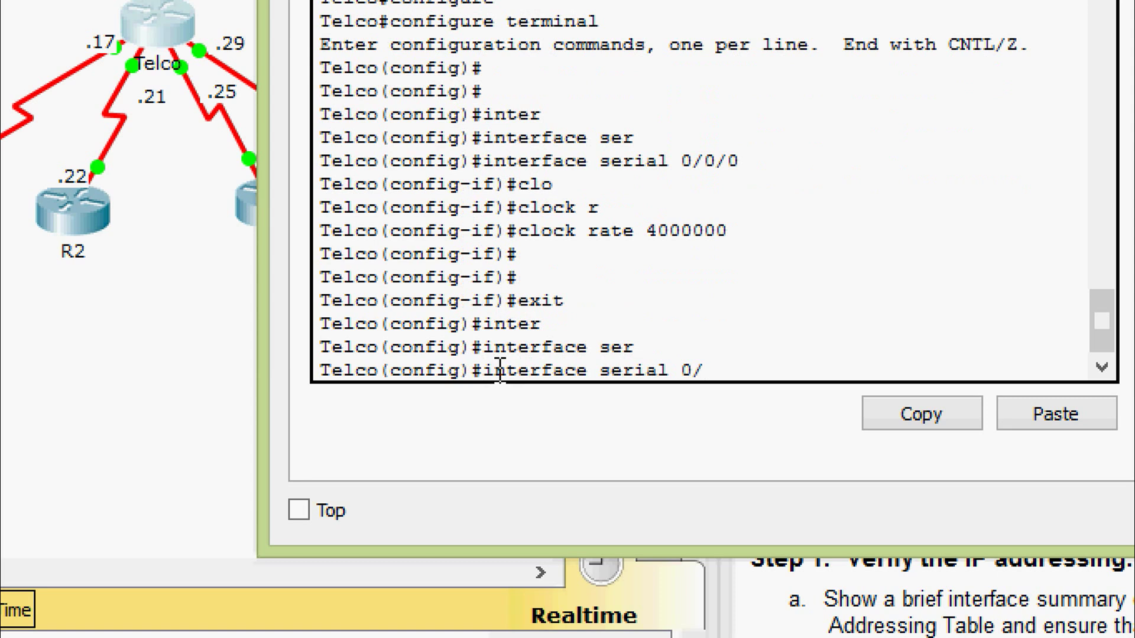
pyautogui.write('1/1')
pyautogui.press('Return')
pyautogui.press('Return')
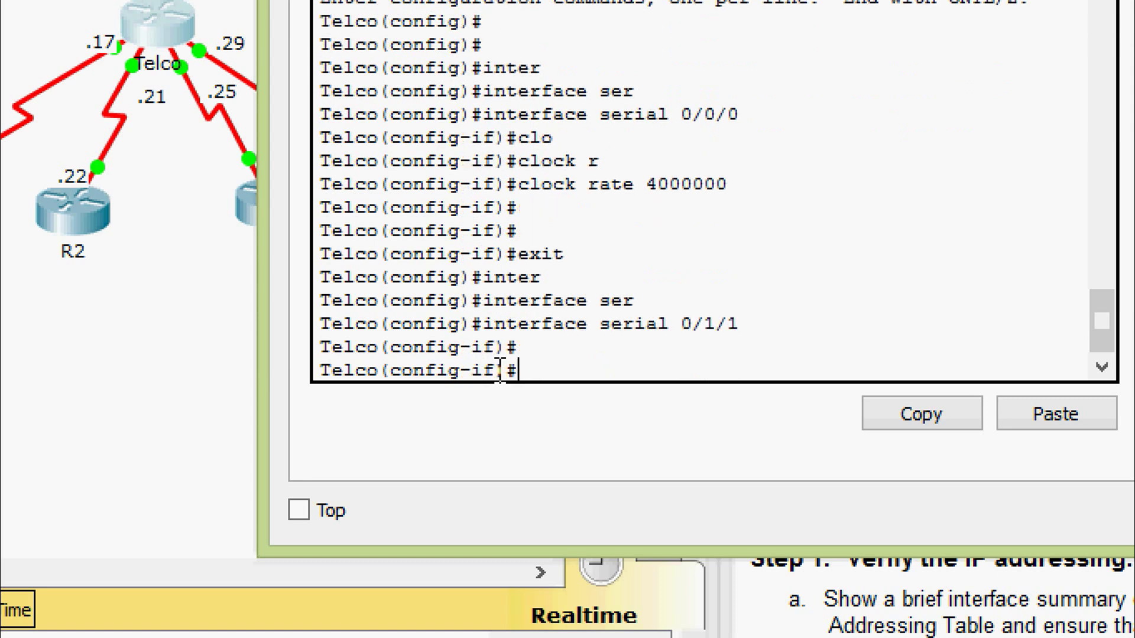
pyautogui.write('cl')
pyautogui.press('Tab')
pyautogui.write('ra')
pyautogui.press('Tab')
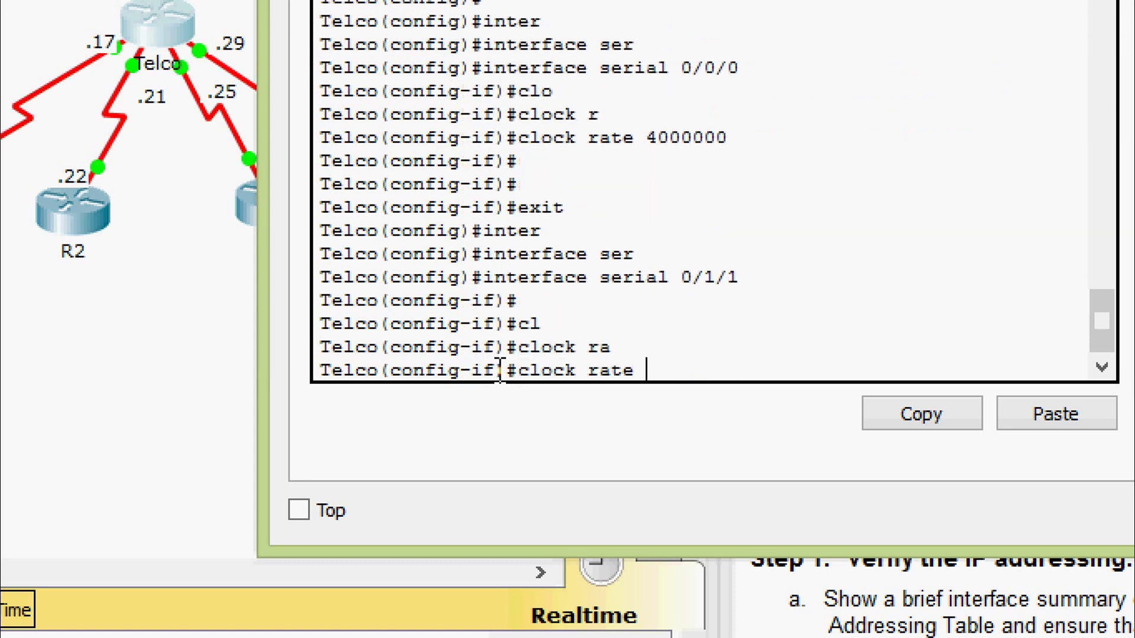
pyautogui.write('400000')
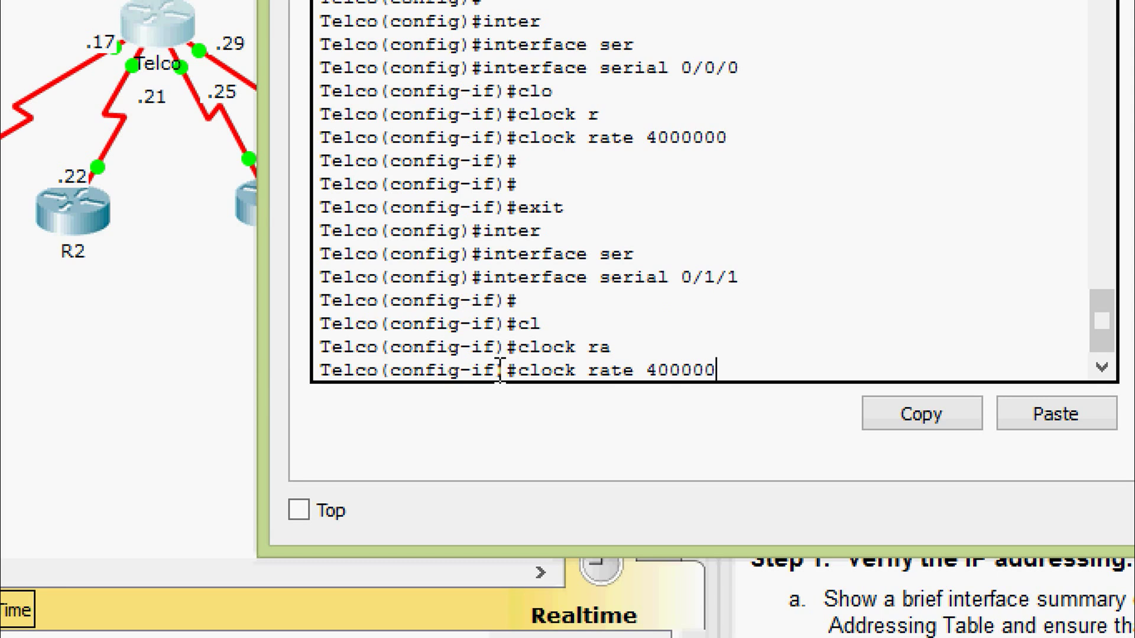
pyautogui.write('0')
pyautogui.press('Return')
pyautogui.press('Return')
pyautogui.press('Return')
pyautogui.press('Return')
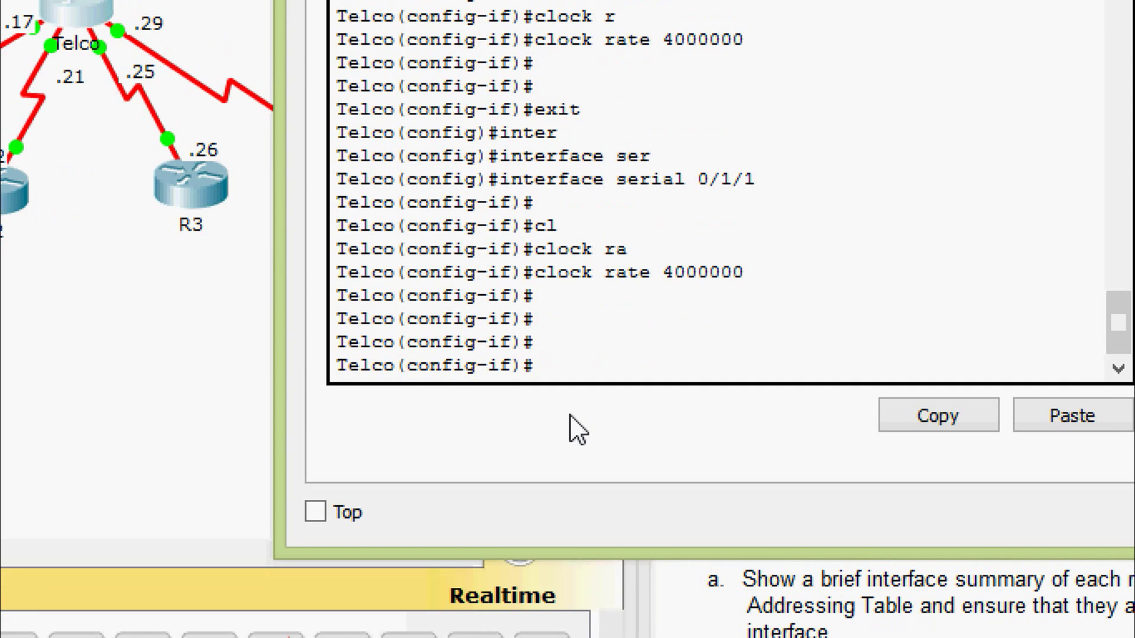
# Return to privileged EXEC mode and check the Serial0/0/0 and Serial0/1/1 clock rates with show running-config.
pyautogui.hotkey('ctrl', 'z')
pyautogui.press('Return')
pyautogui.write('sh')
pyautogui.press('Tab')
pyautogui.write('ru')
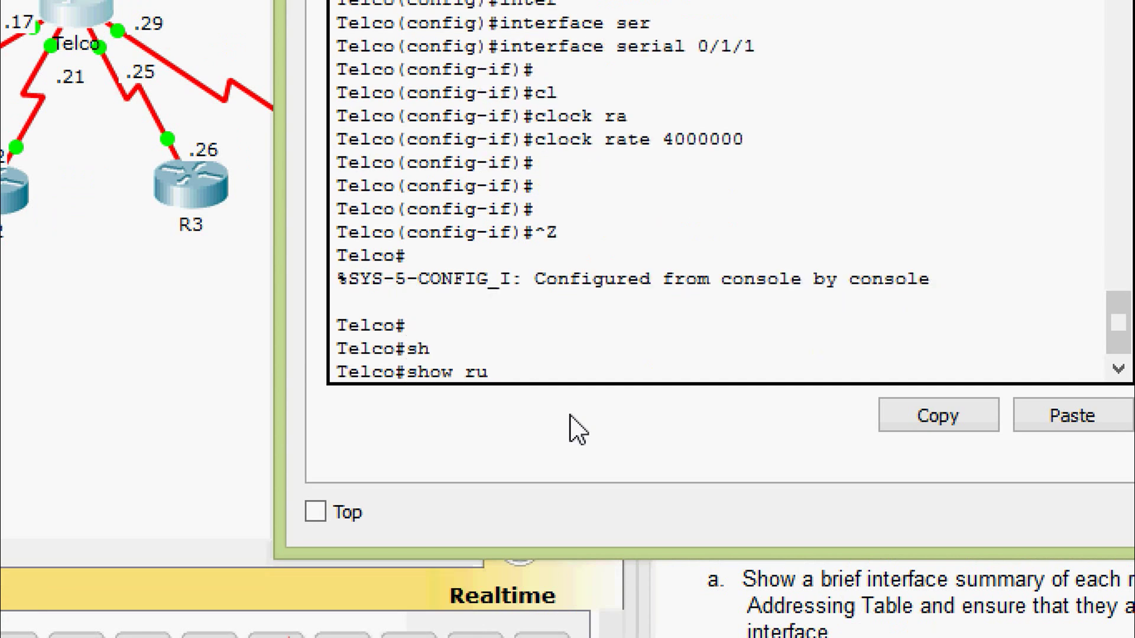
pyautogui.press('Tab')
pyautogui.press('Return')
pyautogui.press('space')
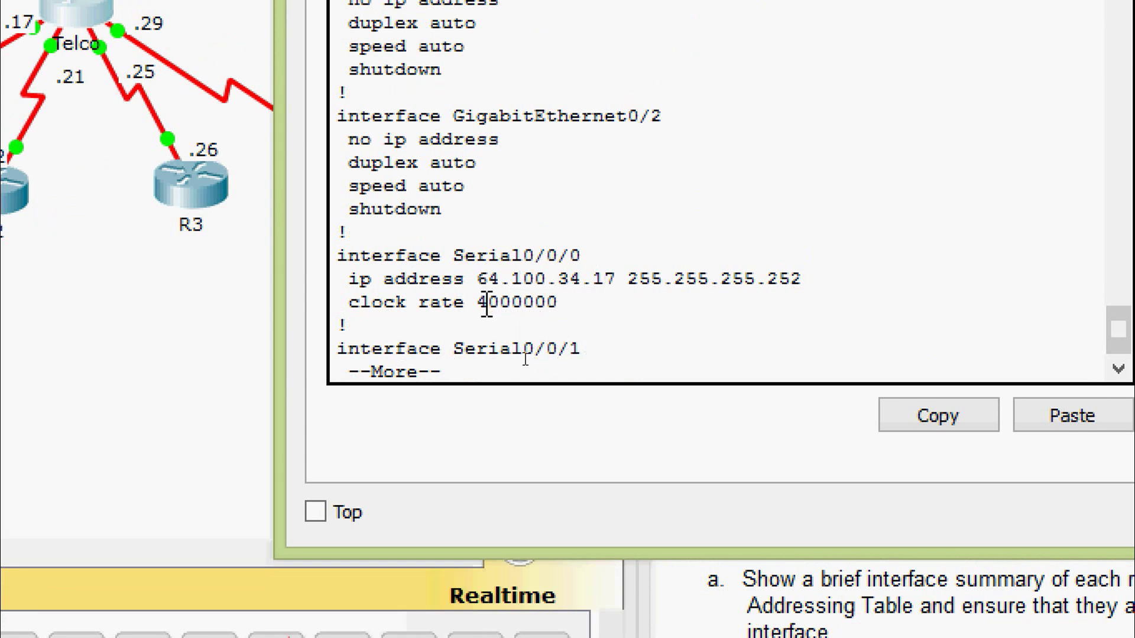
pyautogui.moveTo(478, 303); pyautogui.dragTo(551, 303)
pyautogui.press('space')
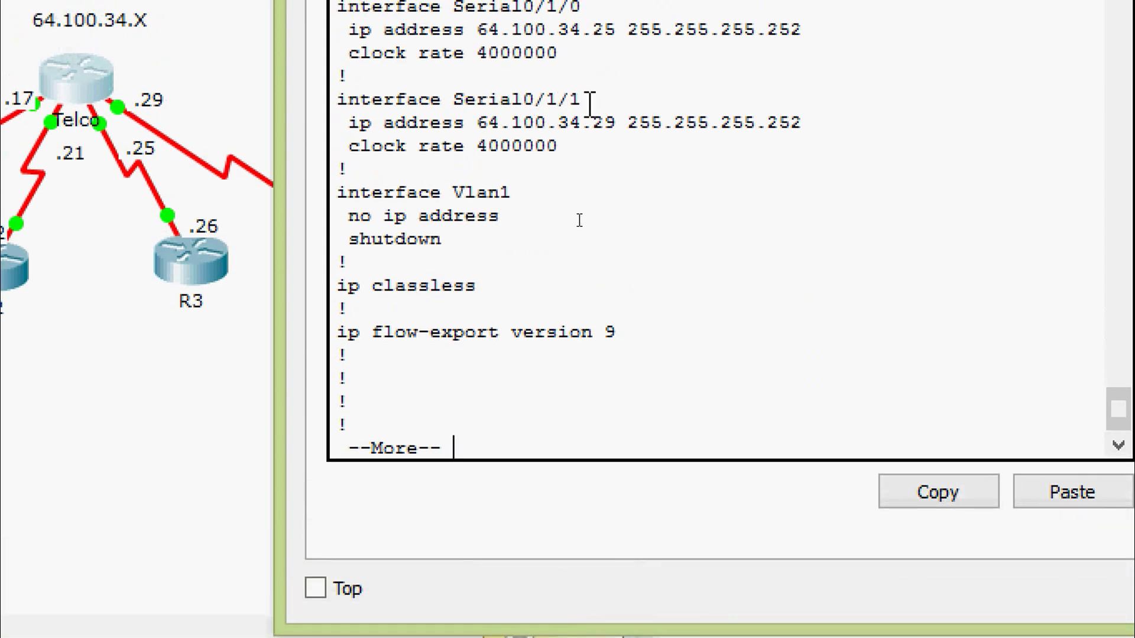
pyautogui.moveTo(477, 146); pyautogui.dragTo(572, 148)
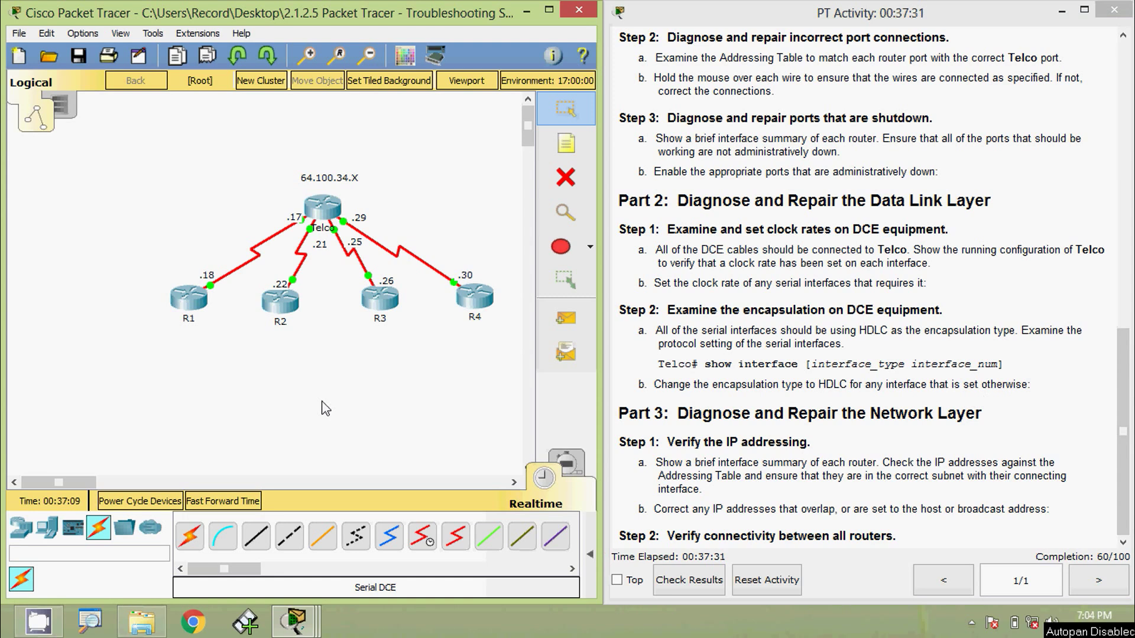
# Reopen Telco's command line and finish the paged serial 0/1/1 interface output to reach the prompt.
pyautogui.click(321, 223)
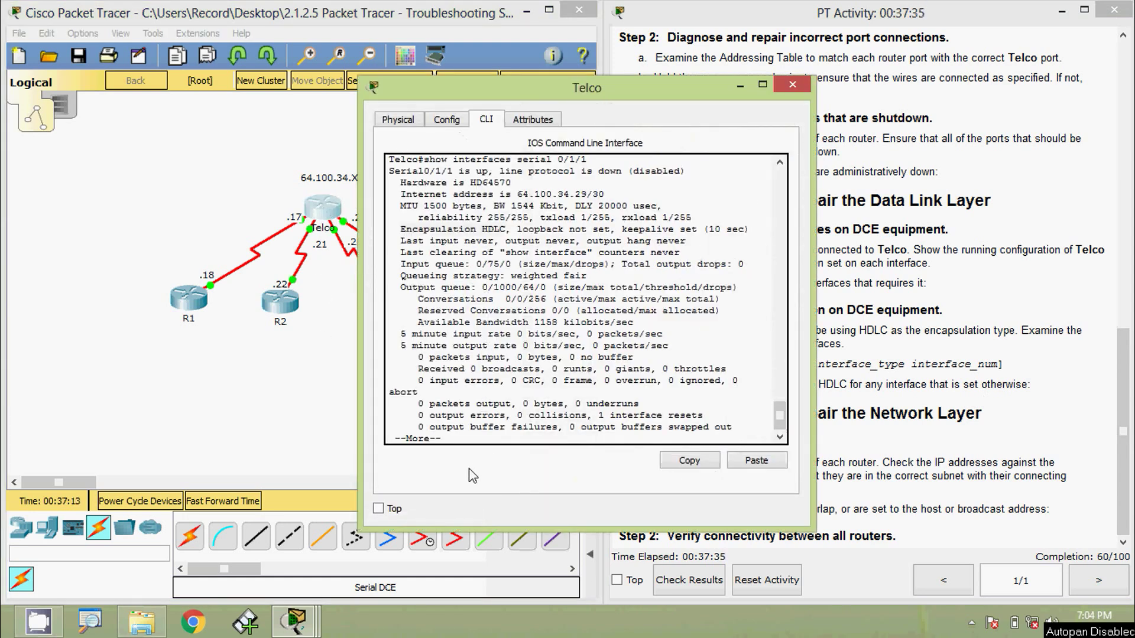
pyautogui.click(462, 441)
pyautogui.press('space')
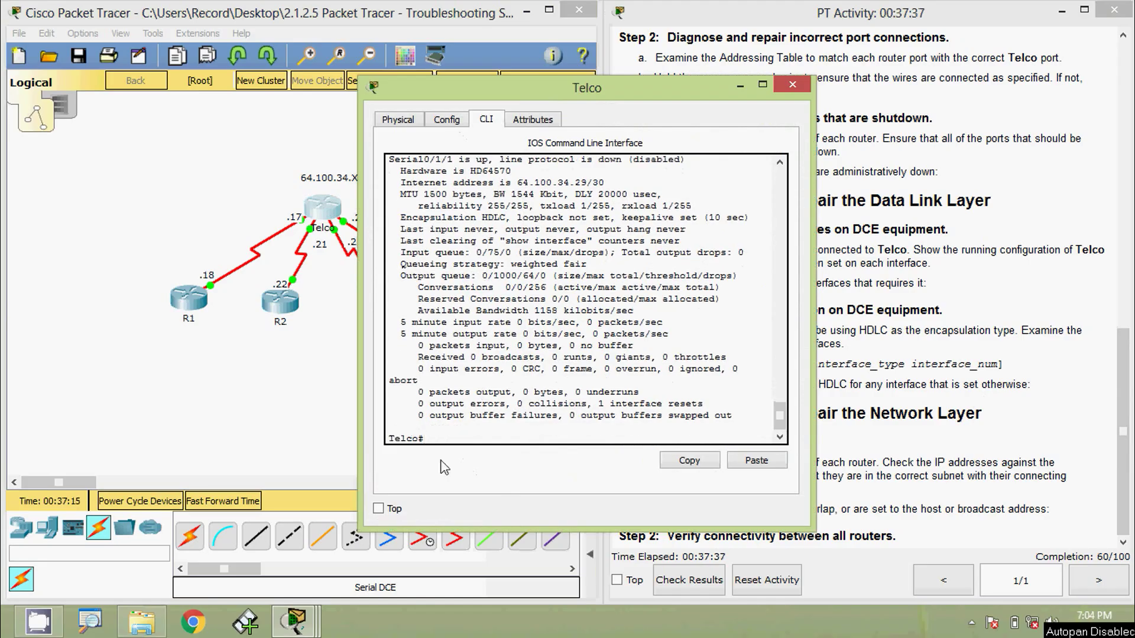
pyautogui.press('Return')
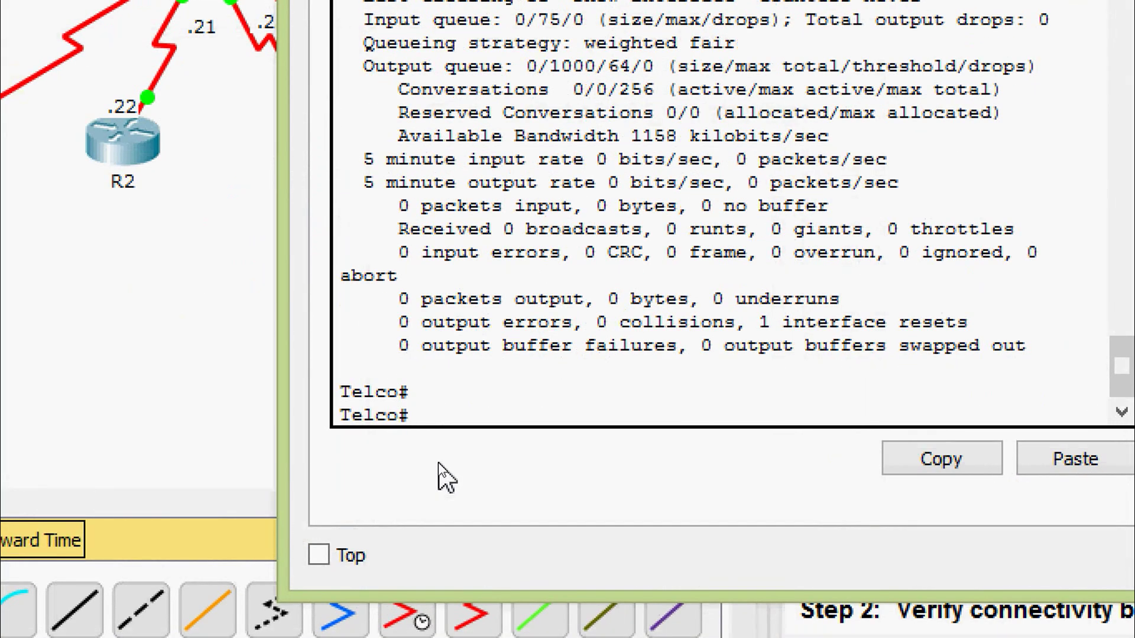
# Examine the encapsulation of Telco's first serial interface with show interfaces serial 0/0/0.
pyautogui.write('sh')
pyautogui.press('Tab')
pyautogui.write('inter')
pyautogui.press('Tab')
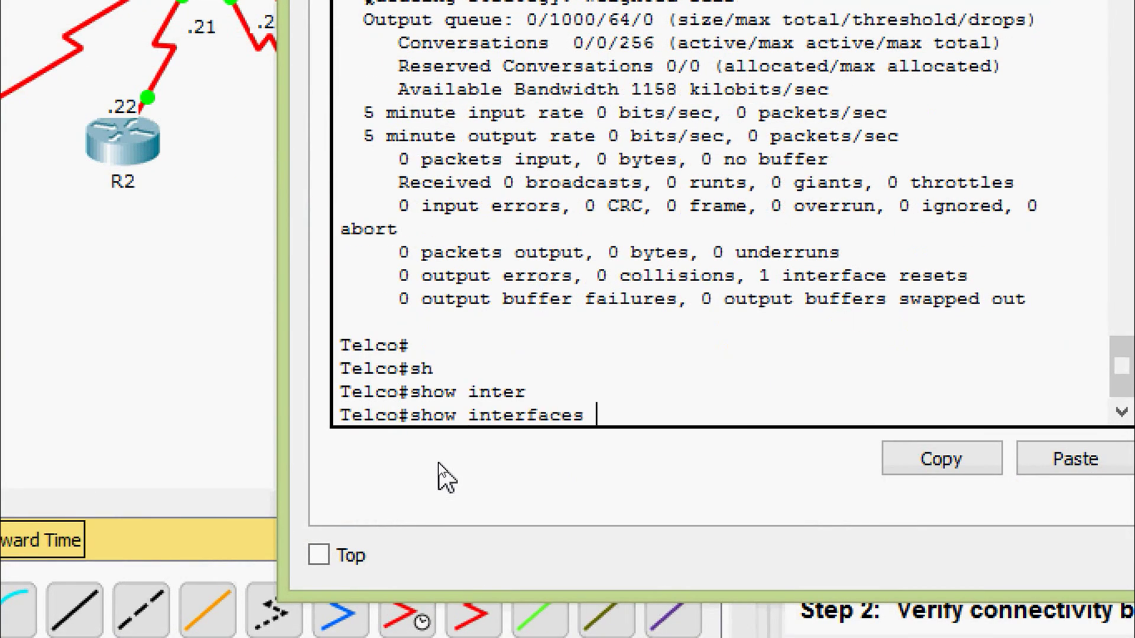
pyautogui.write('sre')
pyautogui.press('Tab')
pyautogui.press('BackSpace')
pyautogui.press('BackSpace')
pyautogui.write('e')
pyautogui.press('Tab')
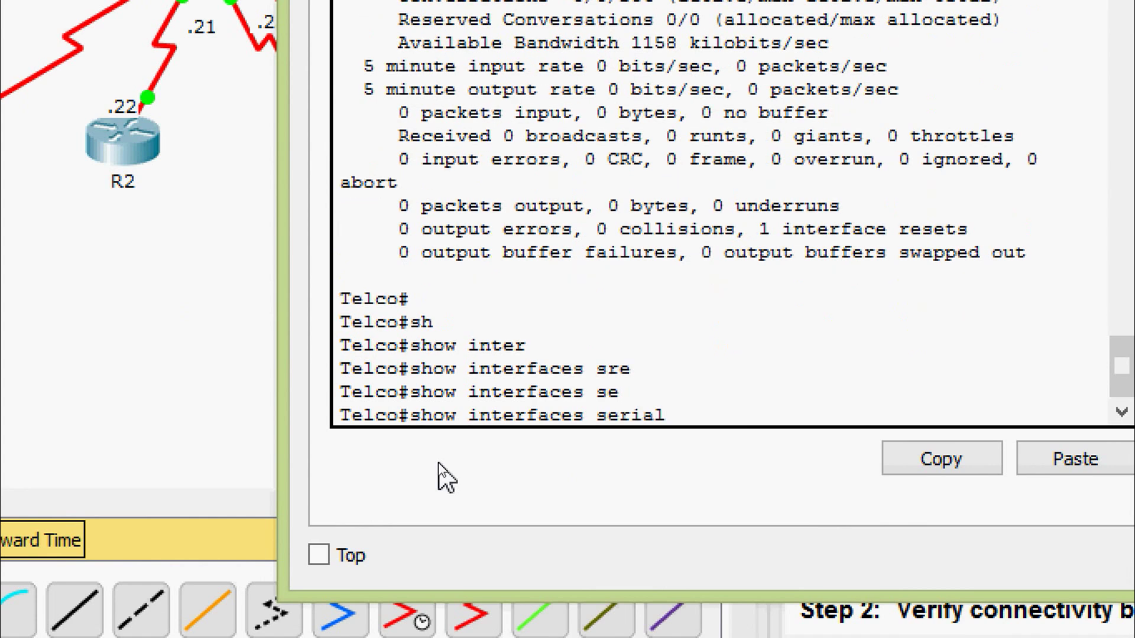
pyautogui.write('0/0/0')
pyautogui.press('Return')
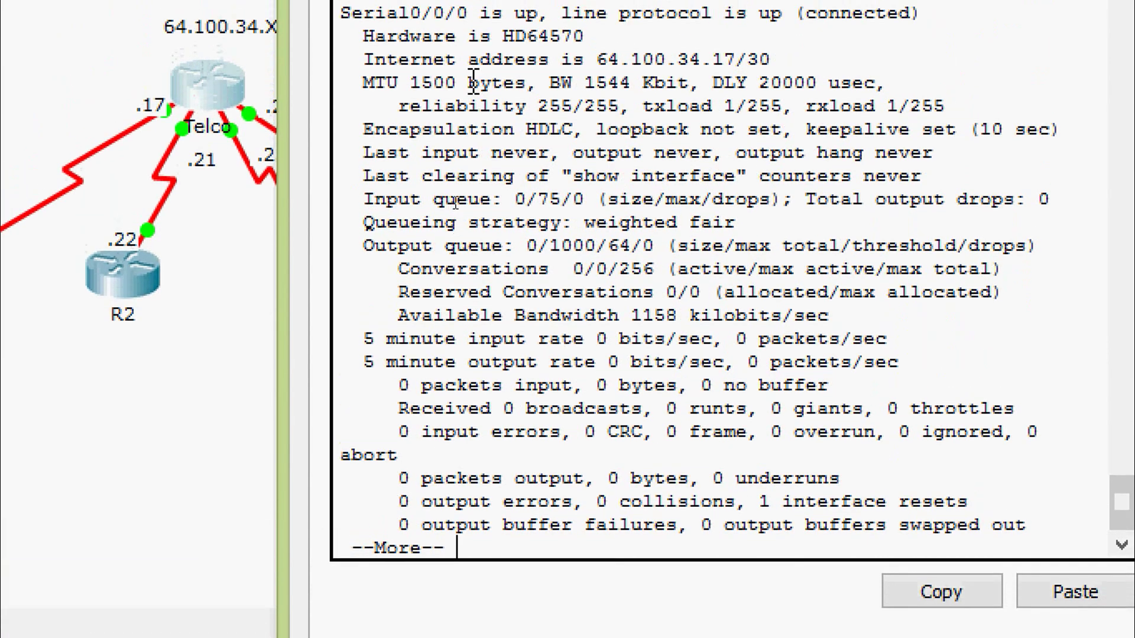
# Finish the serial 0/0/0 output on Telco and examine the next interface's encapsulation with show interfaces serial 0/0/1.
pyautogui.moveTo(369, 135); pyautogui.dragTo(559, 254)
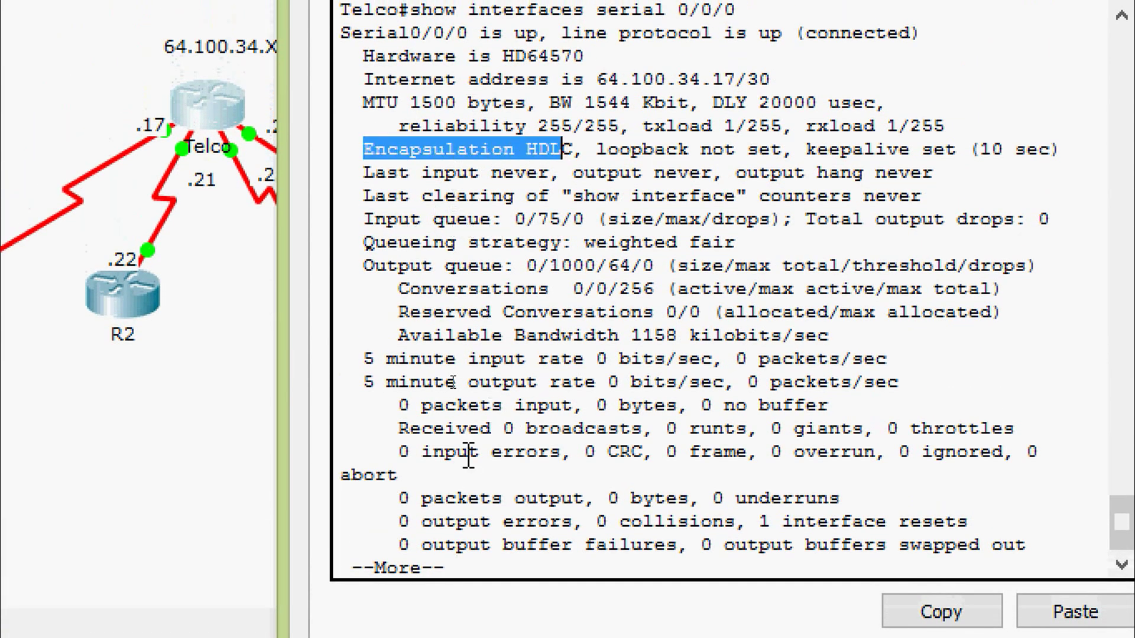
pyautogui.press('Return')
pyautogui.press('Return')
pyautogui.press('Return')
pyautogui.press('Return')
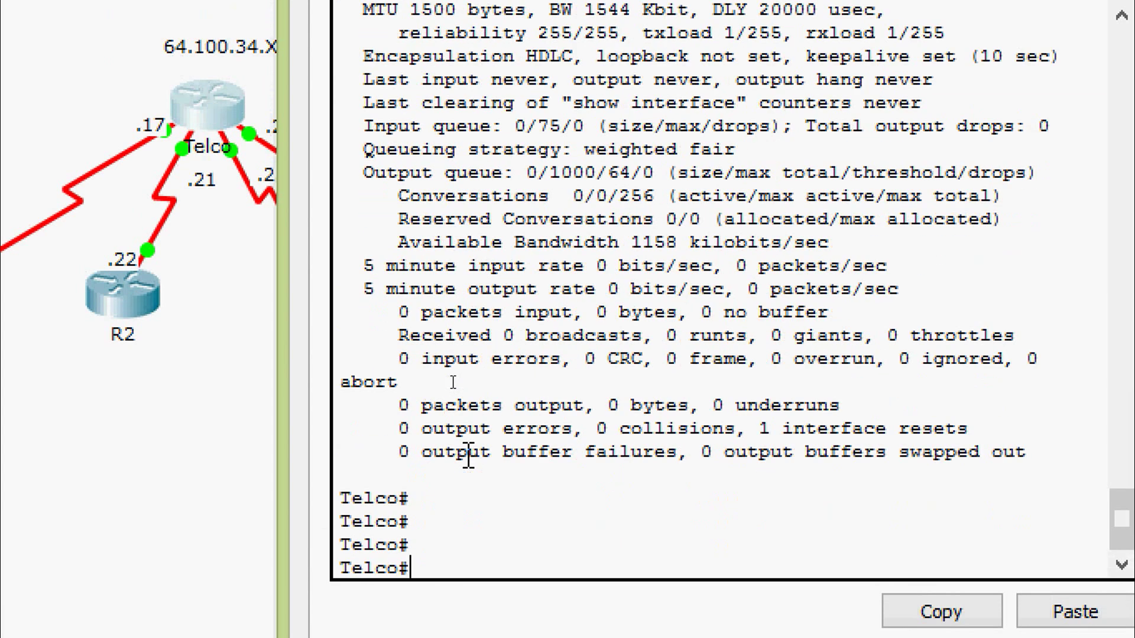
pyautogui.press('Up')
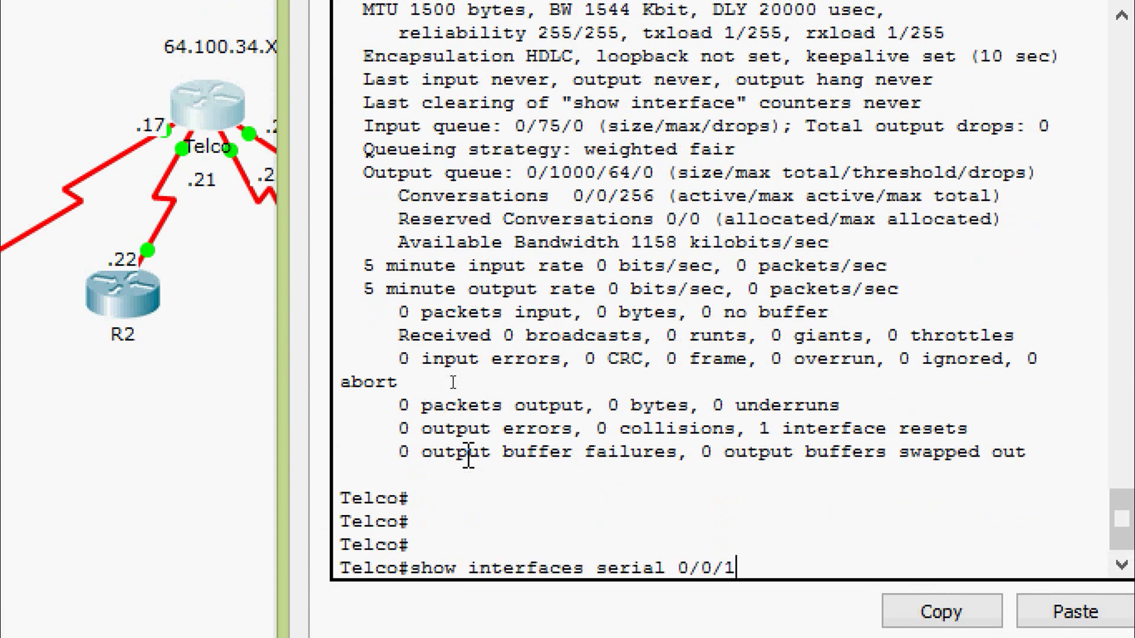
pyautogui.press('Return')
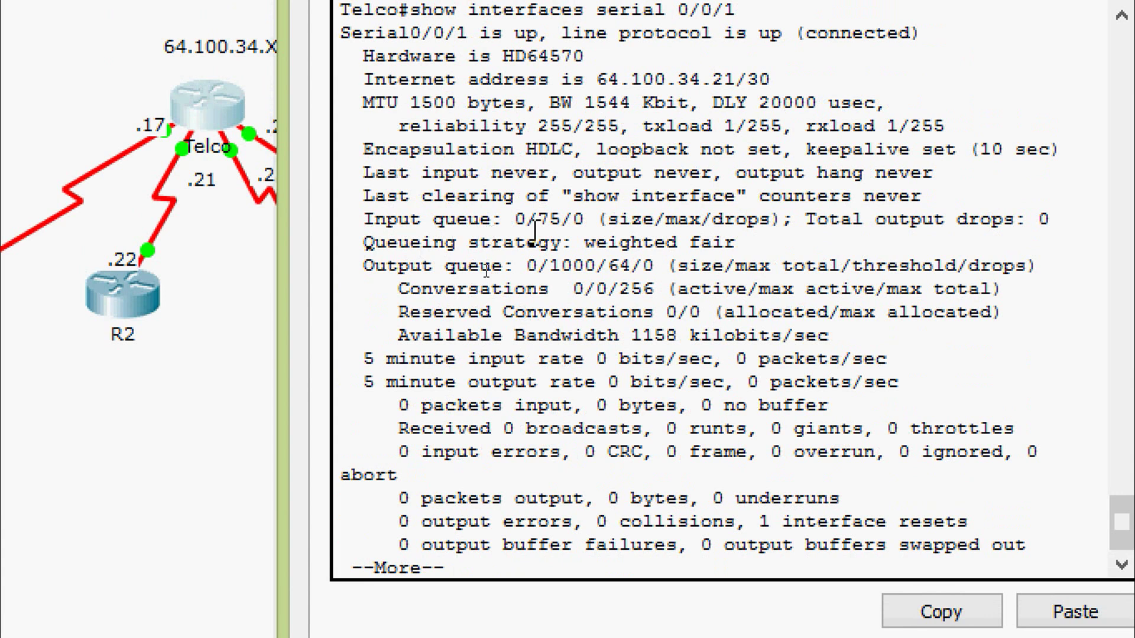
pyautogui.press('Return')
pyautogui.press('Return')
# Examine the encapsulation of Telco's third serial interface with show interfaces serial 0/1/0 and return to the prompt.
pyautogui.press('Up')
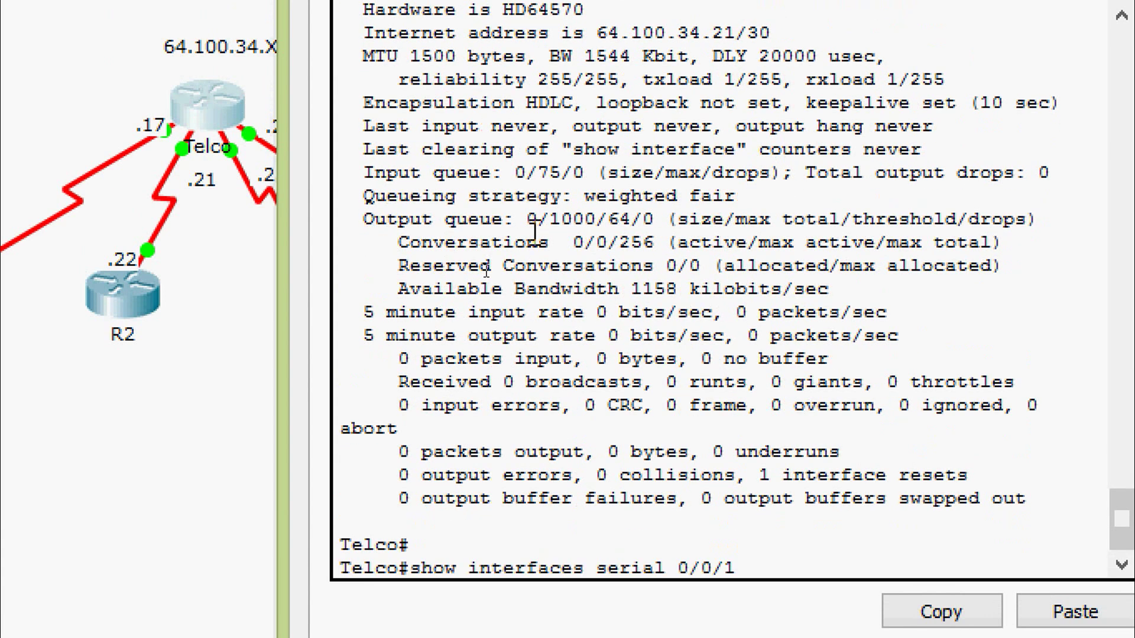
pyautogui.press('BackSpace')
pyautogui.press('BackSpace')
pyautogui.write('1/')
pyautogui.press('Return')
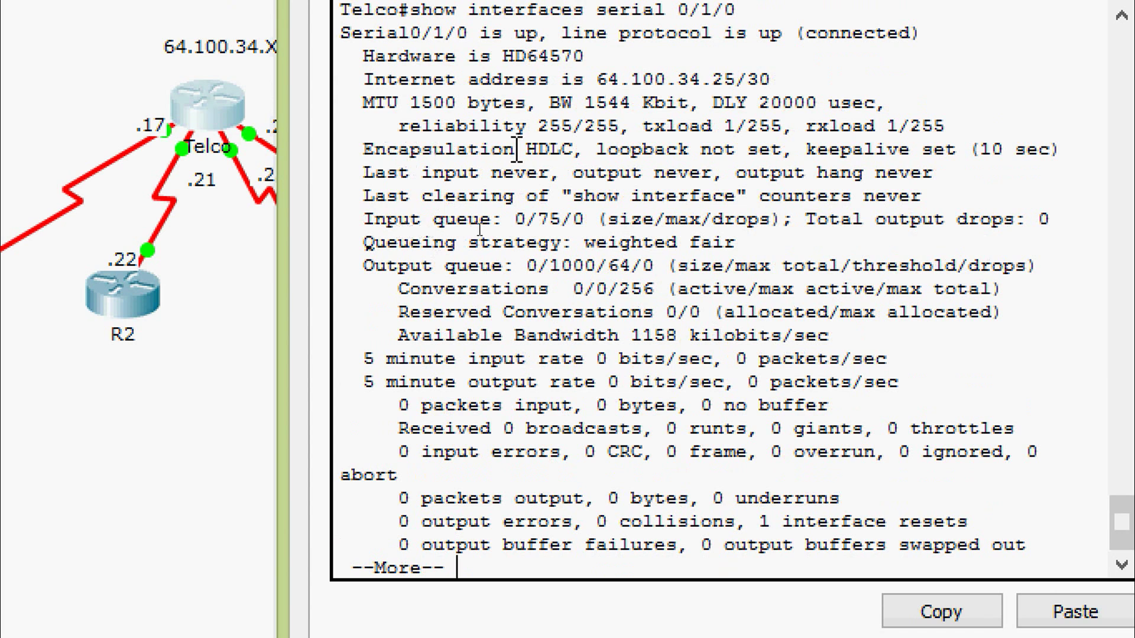
pyautogui.press('Return')
pyautogui.press('Return')
pyautogui.press('Return')
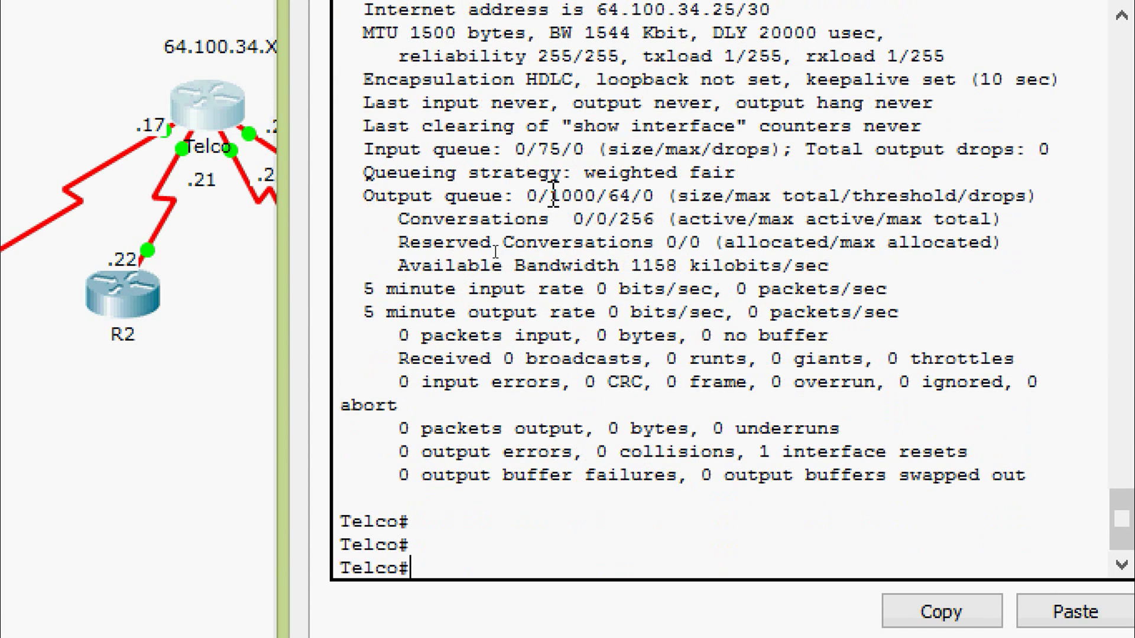
# Run show interfaces serial 0/1/1 on Telco and highlight its encapsulation type.
pyautogui.press('Up')
pyautogui.press('BackSpace')
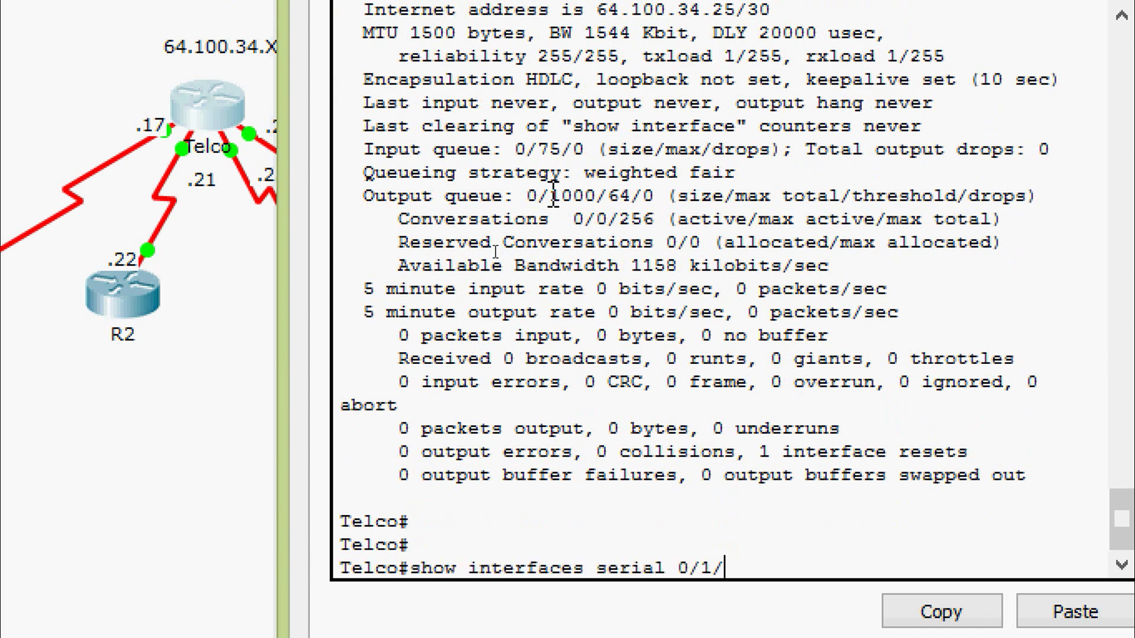
pyautogui.write('1')
pyautogui.press('Return')
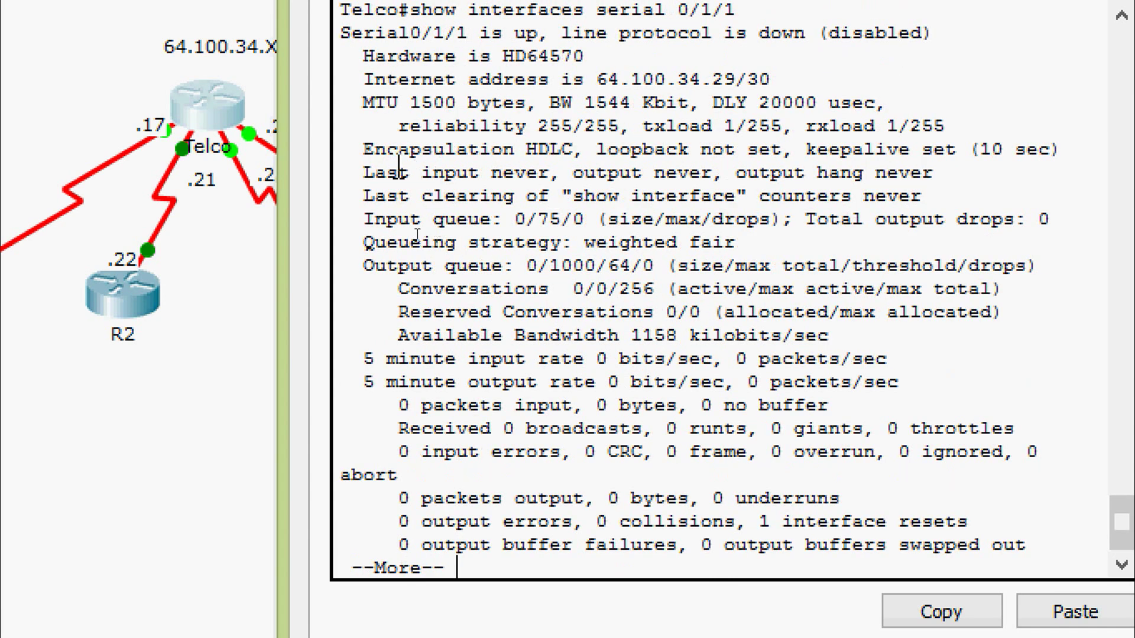
pyautogui.moveTo(364, 150); pyautogui.dragTo(593, 150)
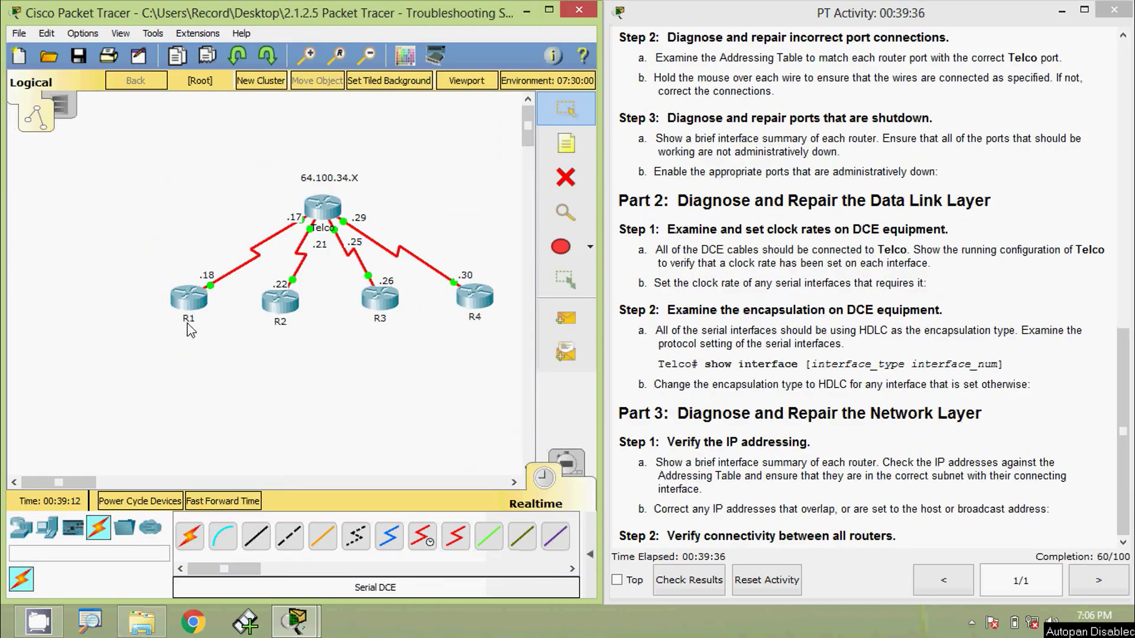
# Open R1's command line and enter privileged EXEC mode with enable.
pyautogui.click(191, 301)
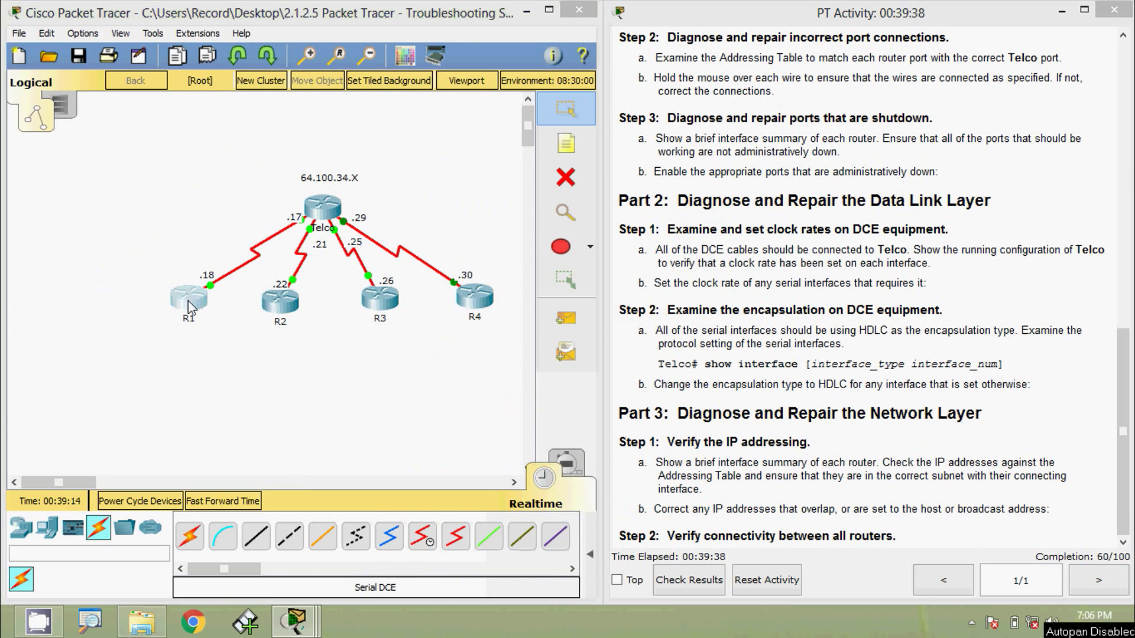
pyautogui.click(473, 152)
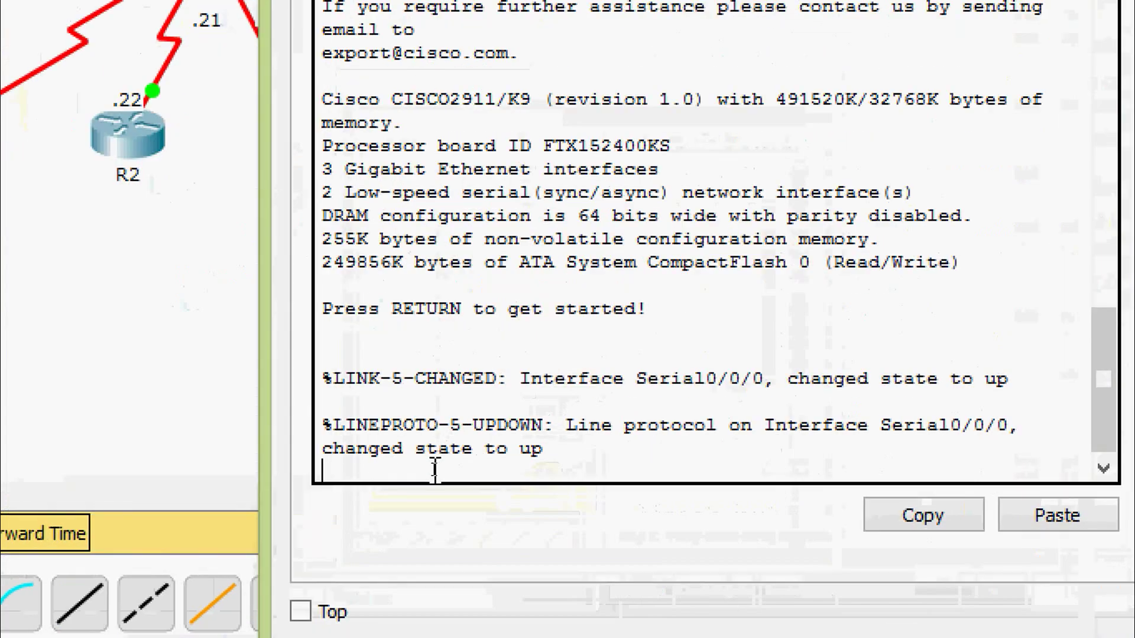
pyautogui.press('Return')
pyautogui.write('ena')
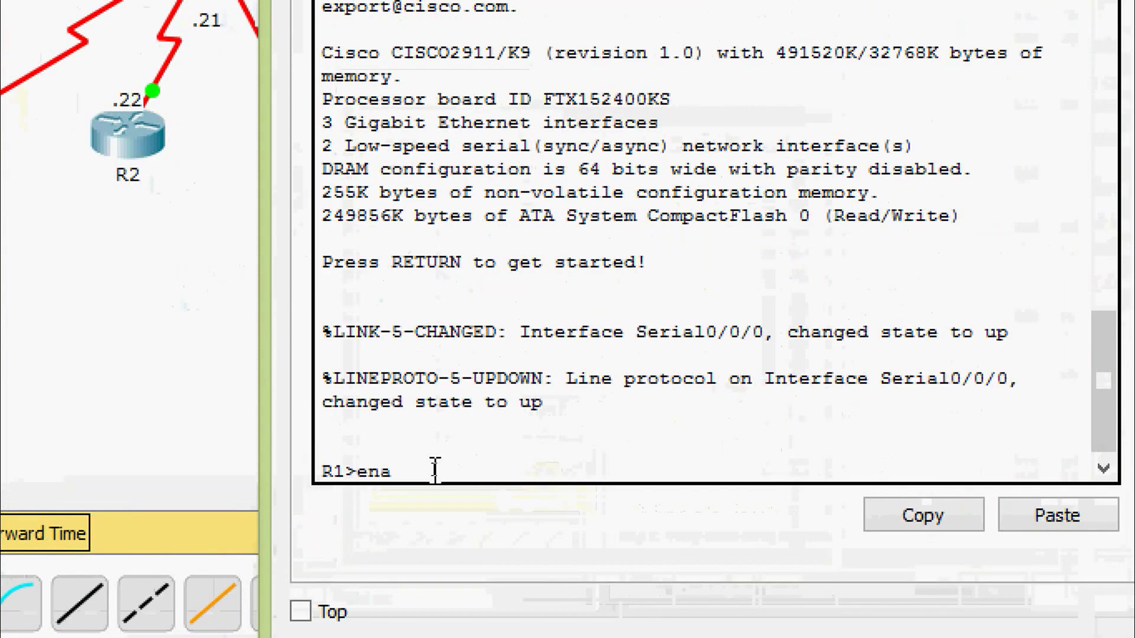
pyautogui.press('Tab')
pyautogui.press('Return')
# Check the encapsulation of R1's link with show interfaces serial 0/0/0, and close R1's window.
pyautogui.write('sh')
pyautogui.press('Tab')
pyautogui.write('inter')
pyautogui.press('Tab')
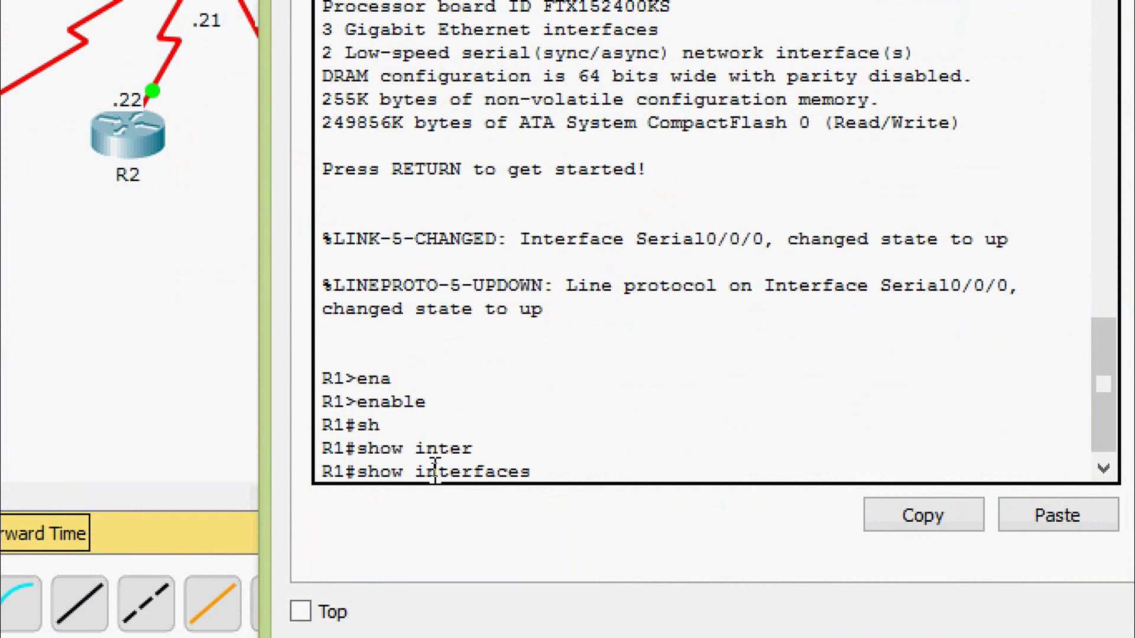
pyautogui.write('ser')
pyautogui.press('Tab')
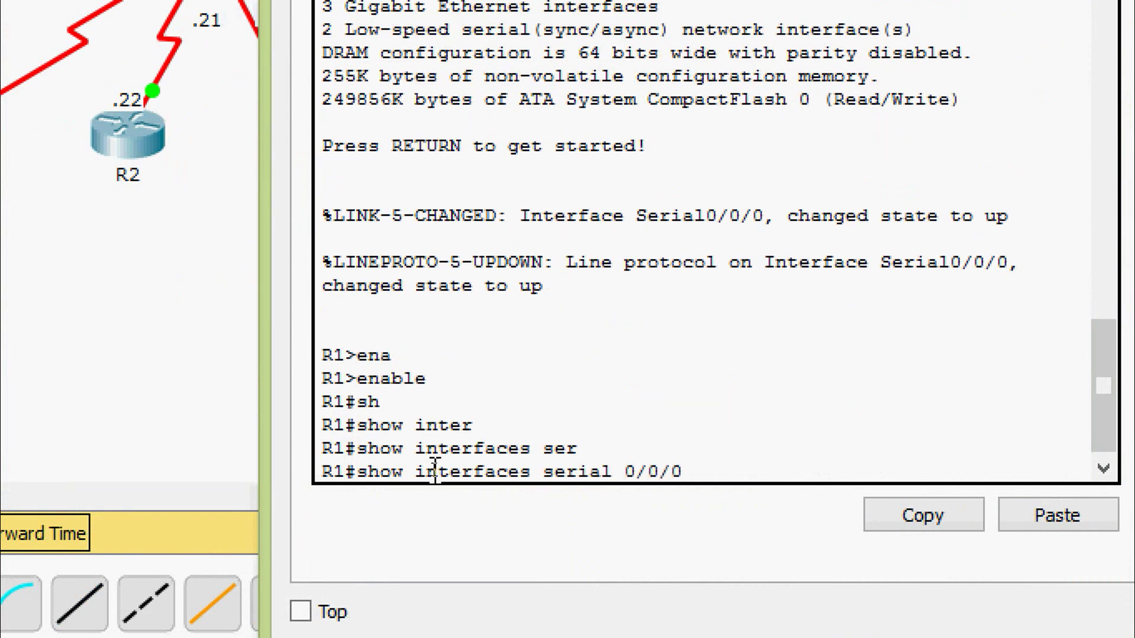
pyautogui.write('0/0/0')
pyautogui.press('Return')
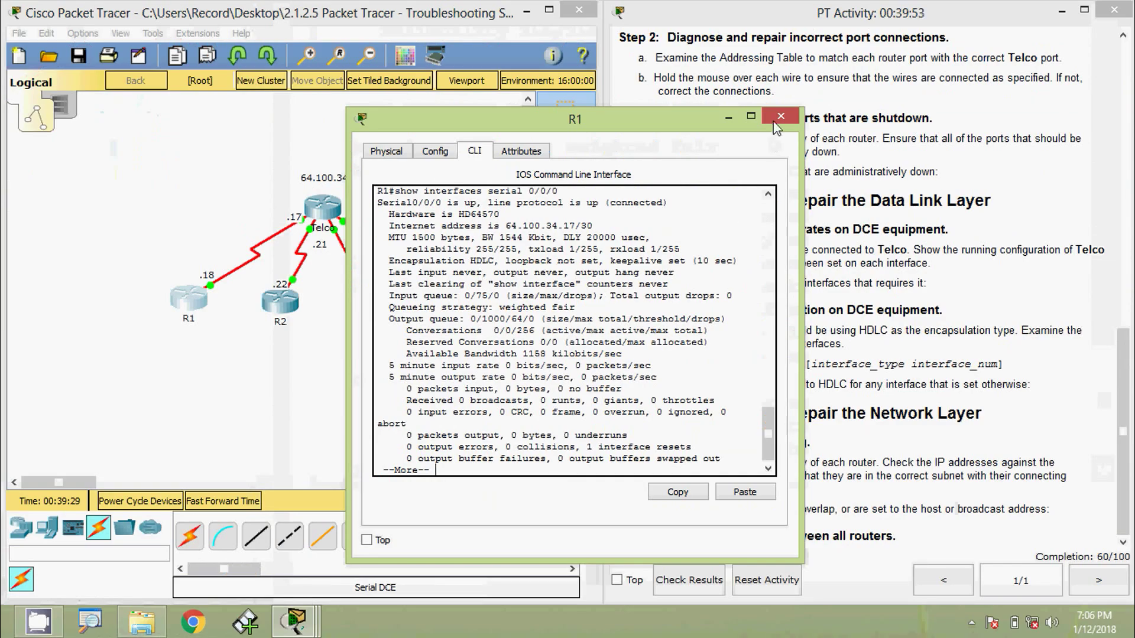
pyautogui.click(828, 116)
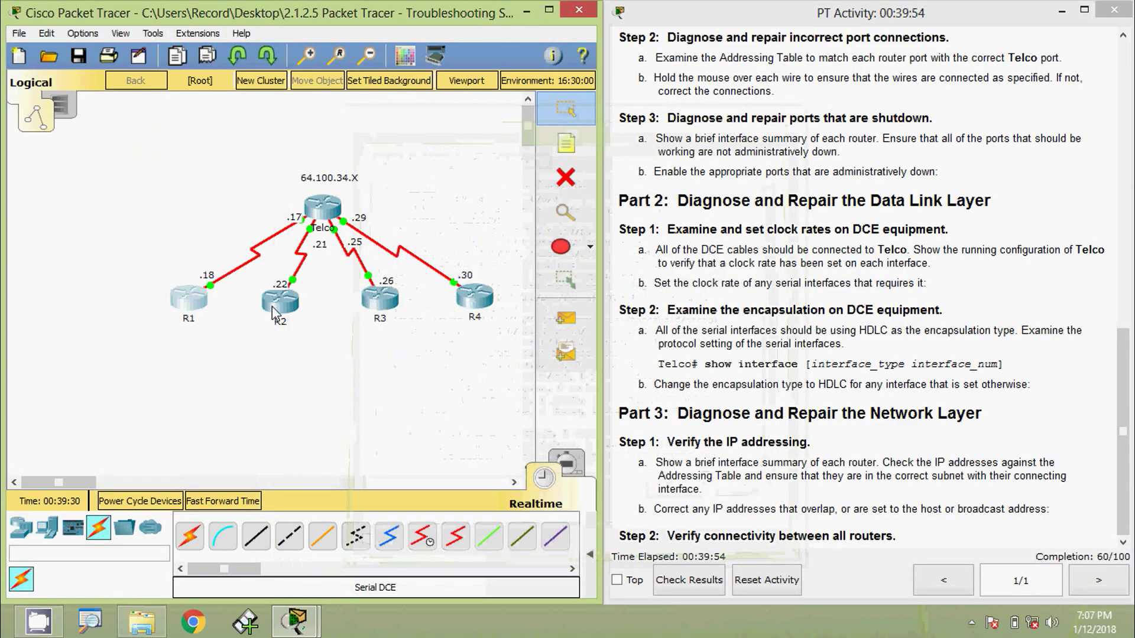
# Open R2's command line and enter privileged EXEC mode with enable.
pyautogui.click(275, 313)
pyautogui.click(482, 102)
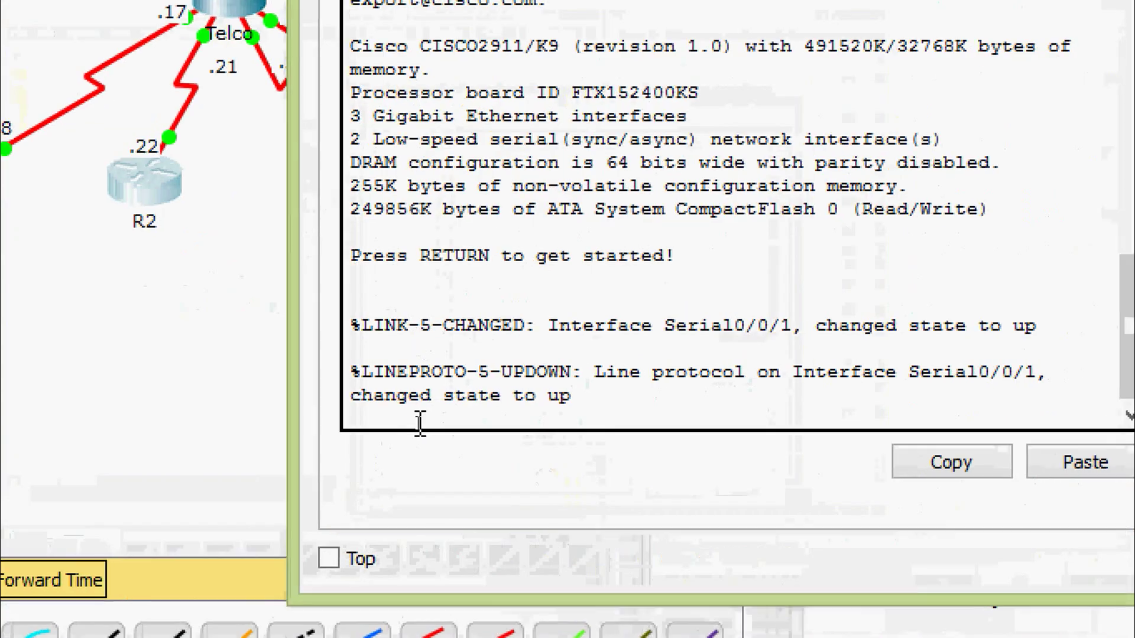
pyautogui.press('Return')
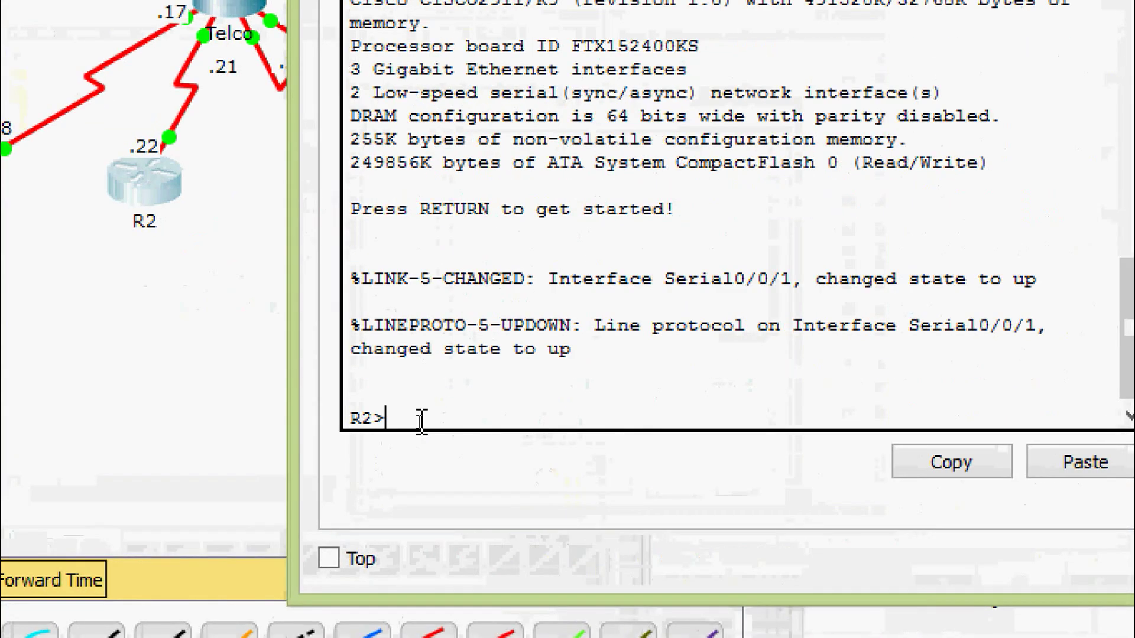
pyautogui.write('ena')
pyautogui.press('Tab')
pyautogui.press('Return')
# Check the encapsulation of R2's link with show interfaces serial 0/0/1, and close R2's window.
pyautogui.write('sh')
pyautogui.press('Tab')
pyautogui.write('inter')
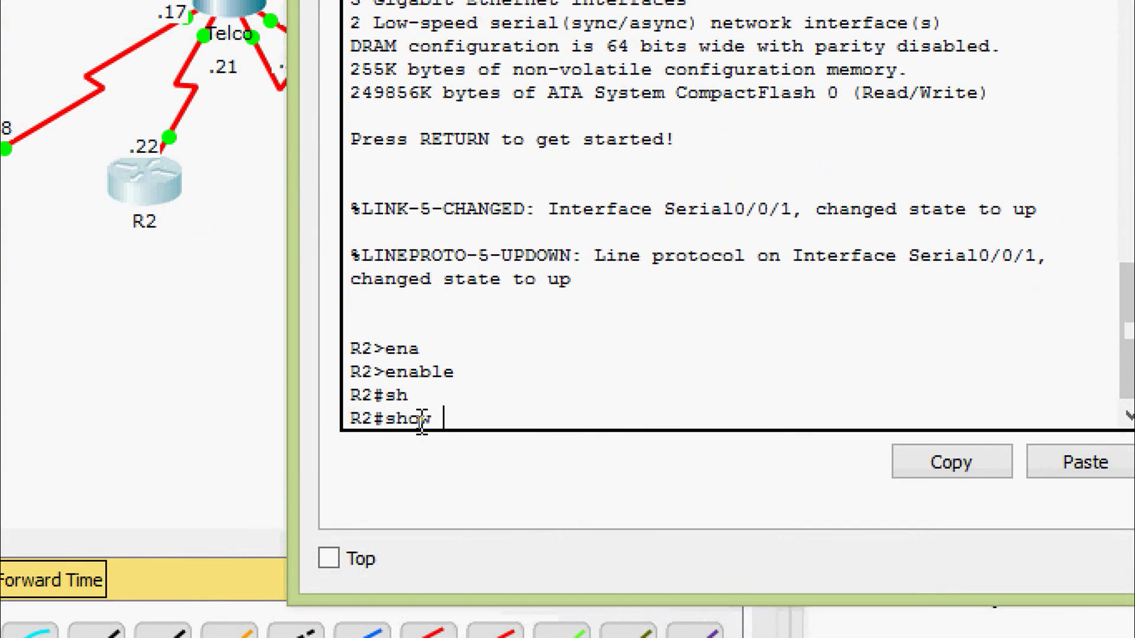
pyautogui.press('Tab')
pyautogui.write('s')
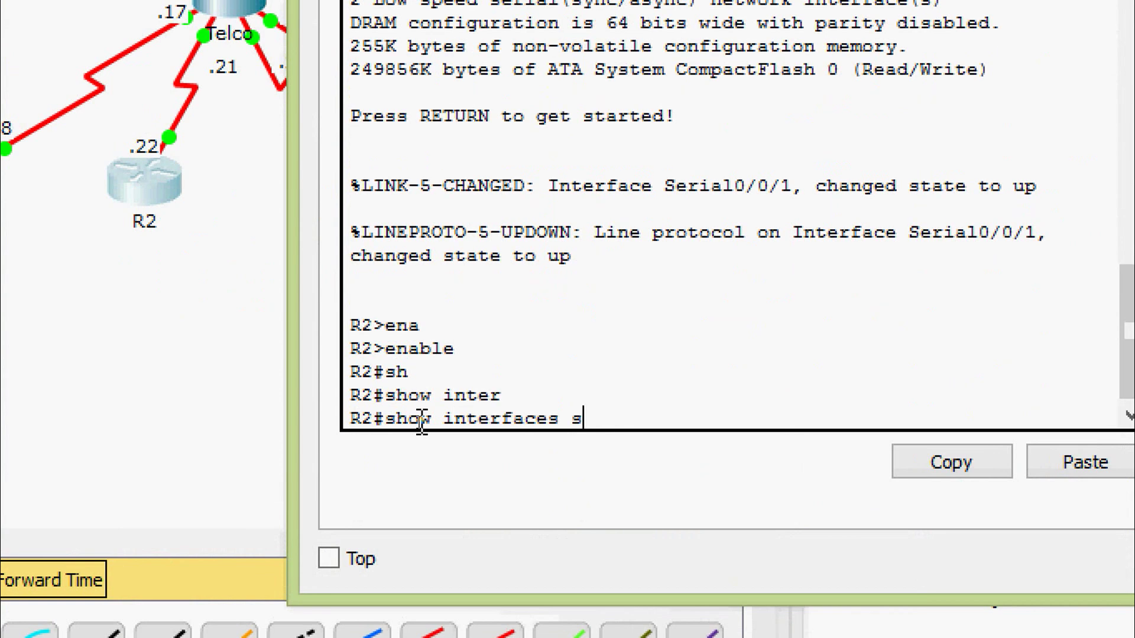
pyautogui.write('er')
pyautogui.press('Tab')
pyautogui.write('0/')
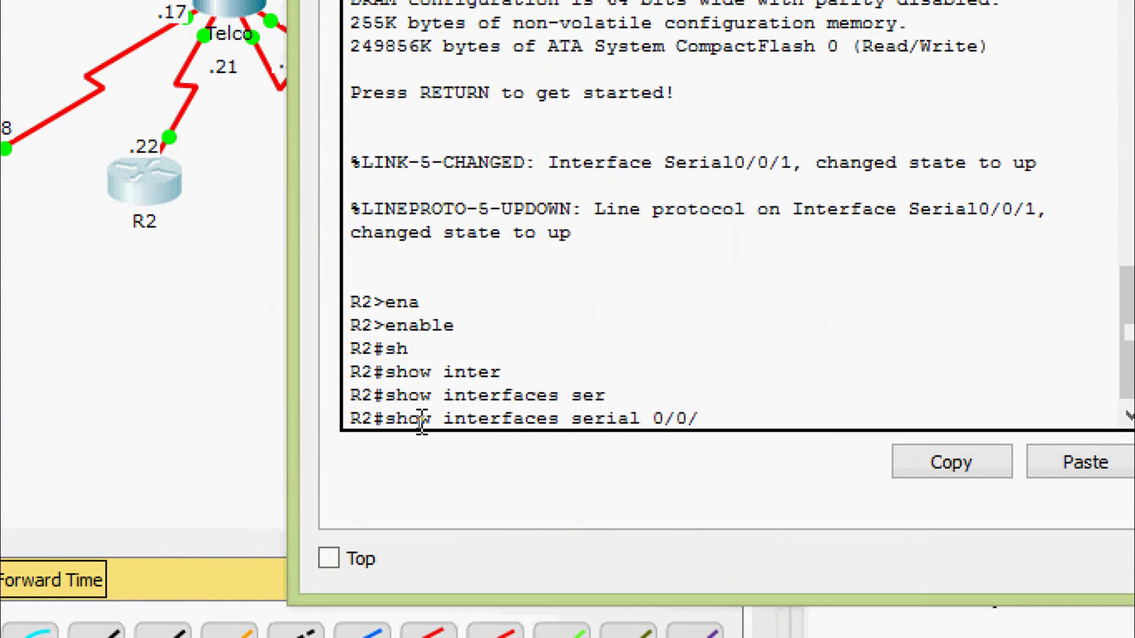
pyautogui.press('Return')
pyautogui.rightClick(422, 421)
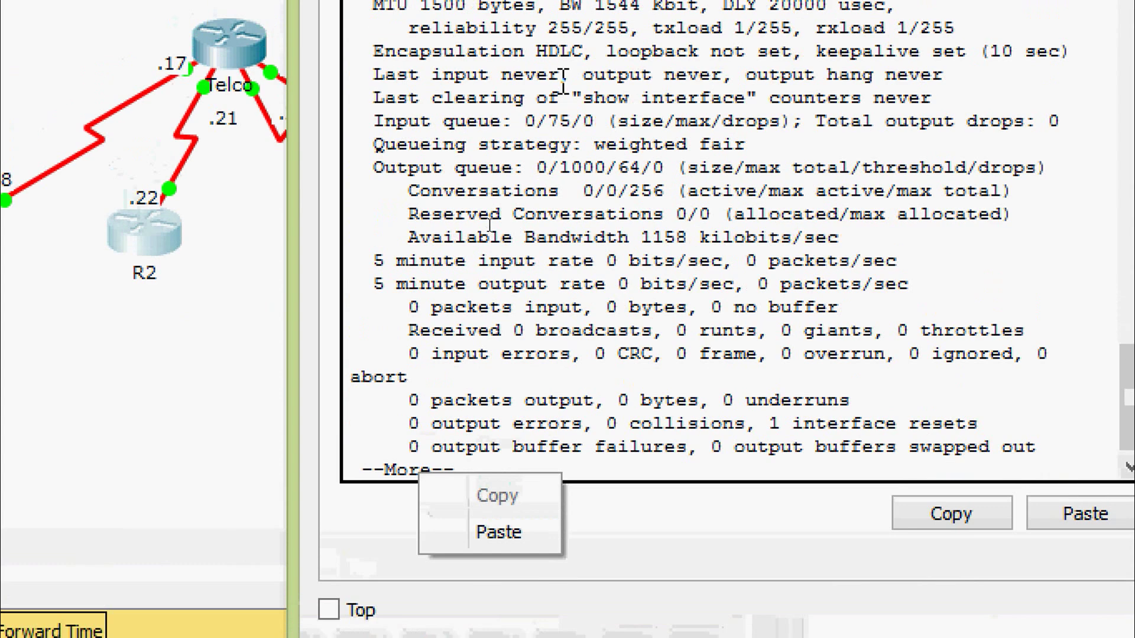
pyautogui.click(483, 83)
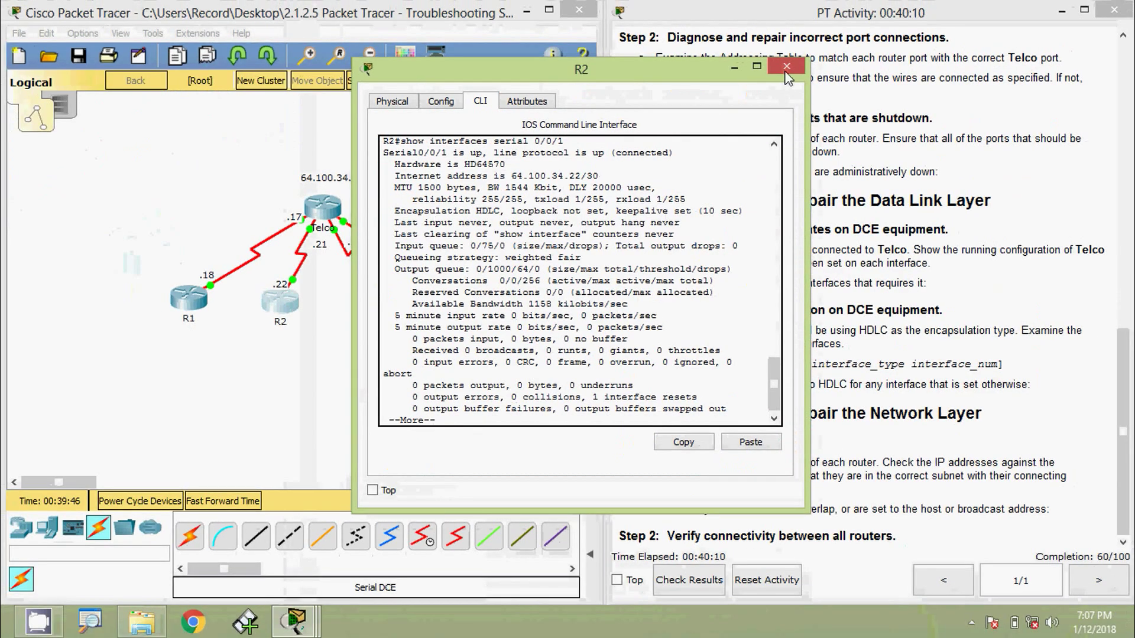
pyautogui.click(790, 70)
# Open R3's command line and enter privileged EXEC mode with enable.
pyautogui.click(381, 301)
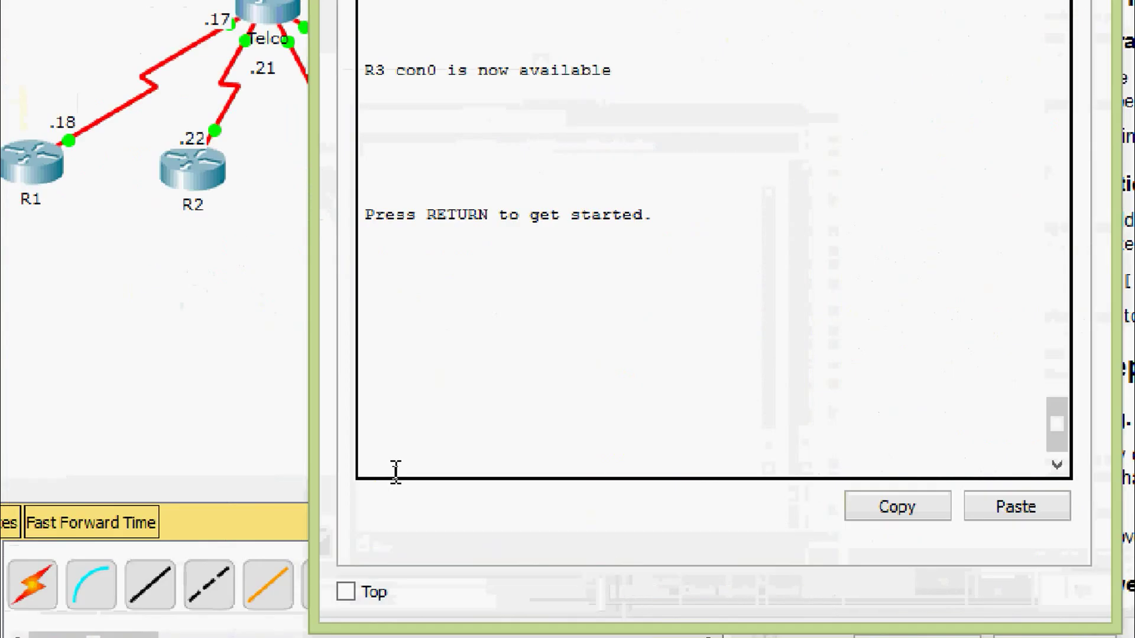
pyautogui.press('Return')
pyautogui.write('ena')
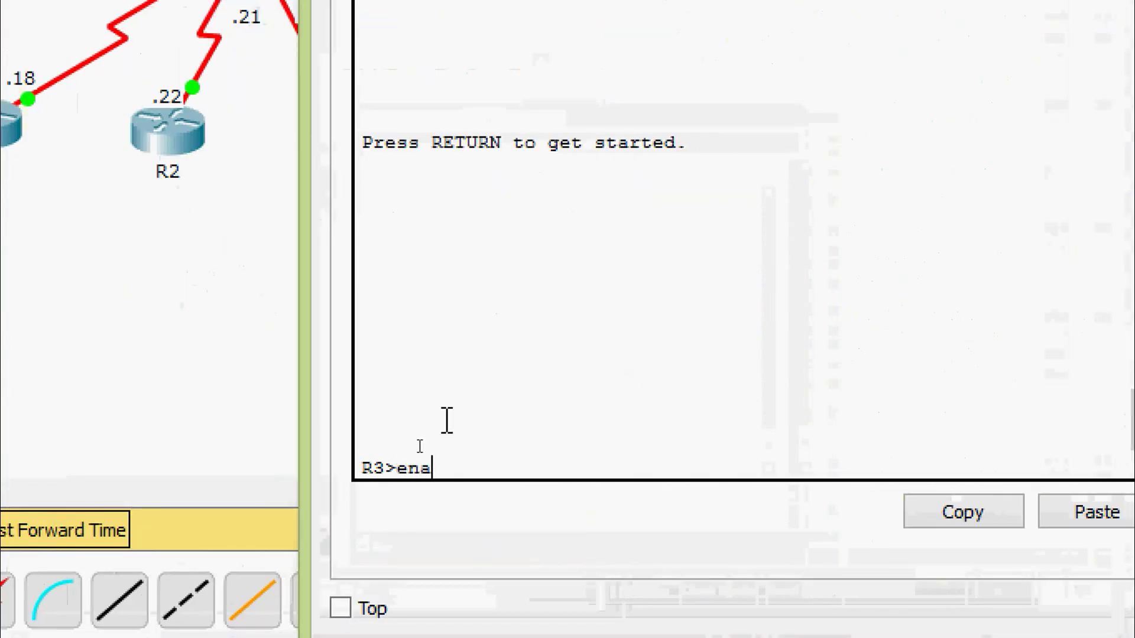
pyautogui.press('Tab')
pyautogui.press('Return')
# Run show interfaces serial 0/0/0 on R3, highlight its encapsulation type, and close R3's window.
pyautogui.write('sh')
pyautogui.press('Tab')
pyautogui.write('inter')
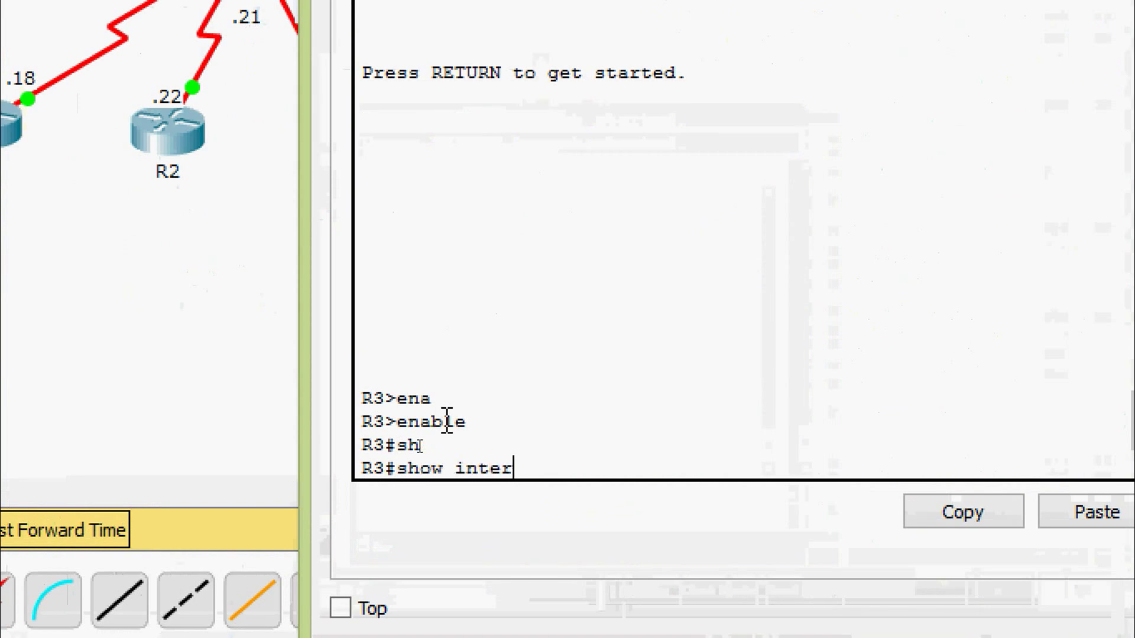
pyautogui.press('Tab')
pyautogui.write('ser')
pyautogui.press('Tab')
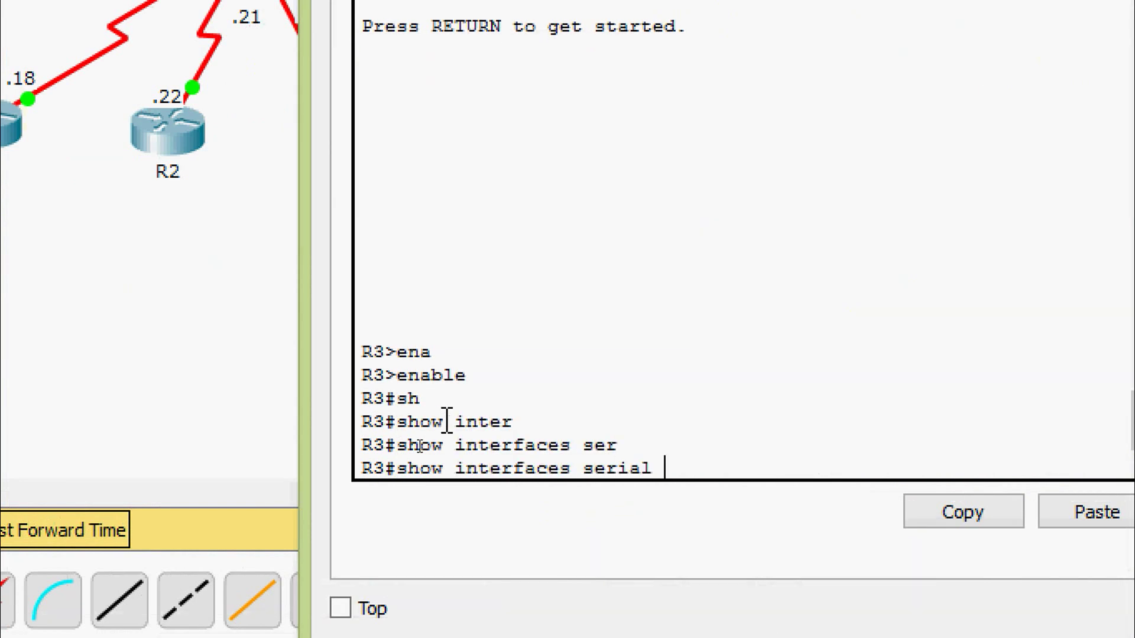
pyautogui.write('0/0/0')
pyautogui.press('Return')
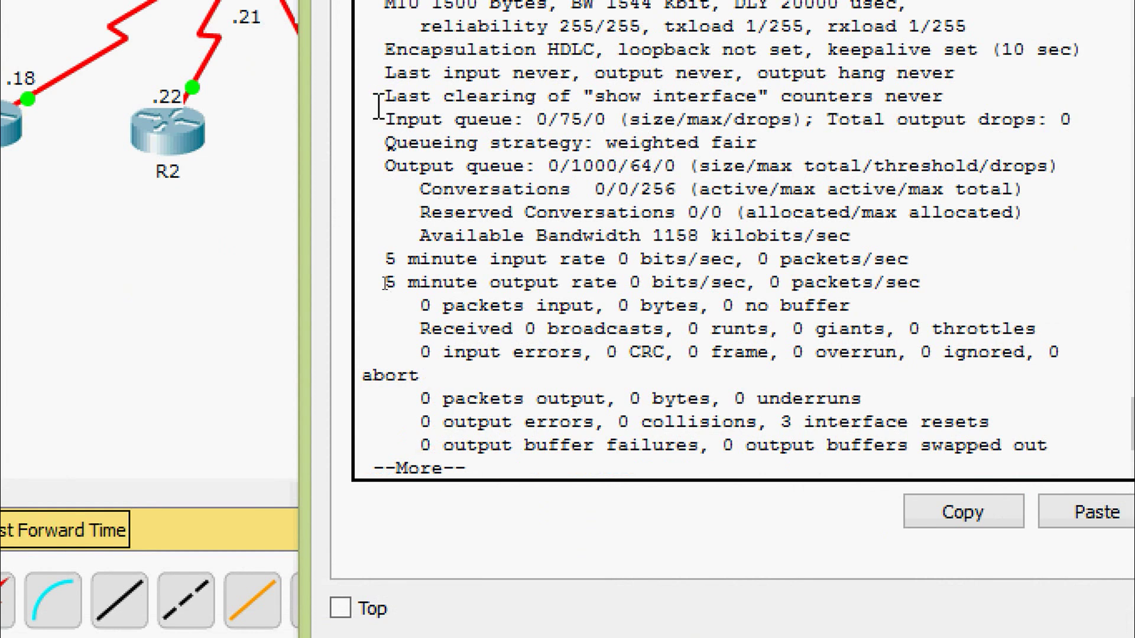
pyautogui.moveTo(377, 82); pyautogui.dragTo(597, 83)
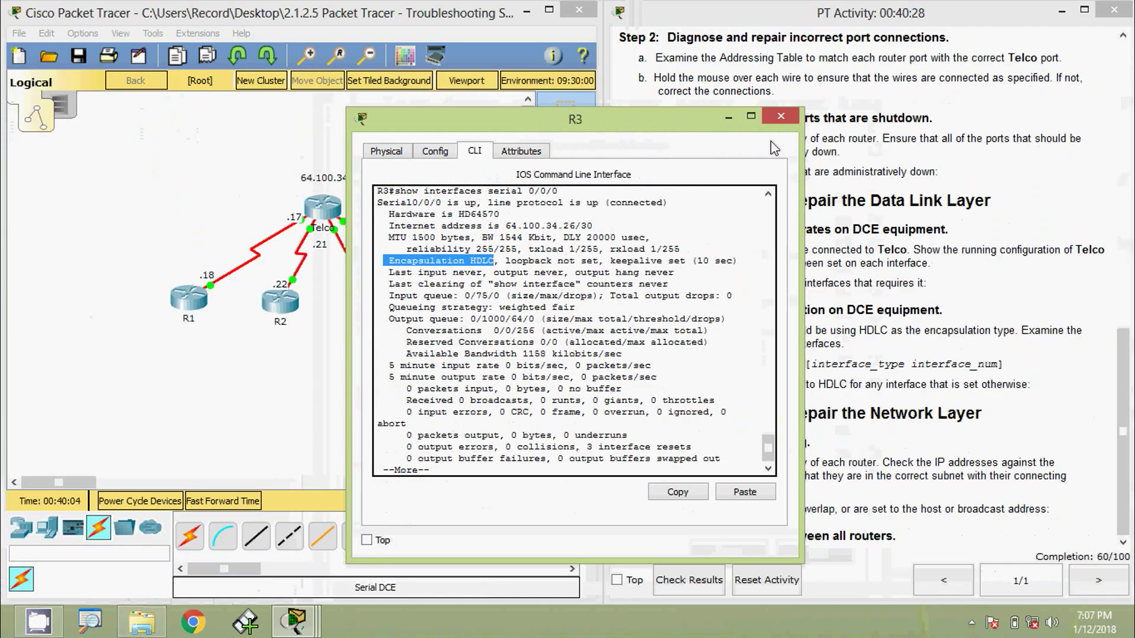
pyautogui.click(780, 116)
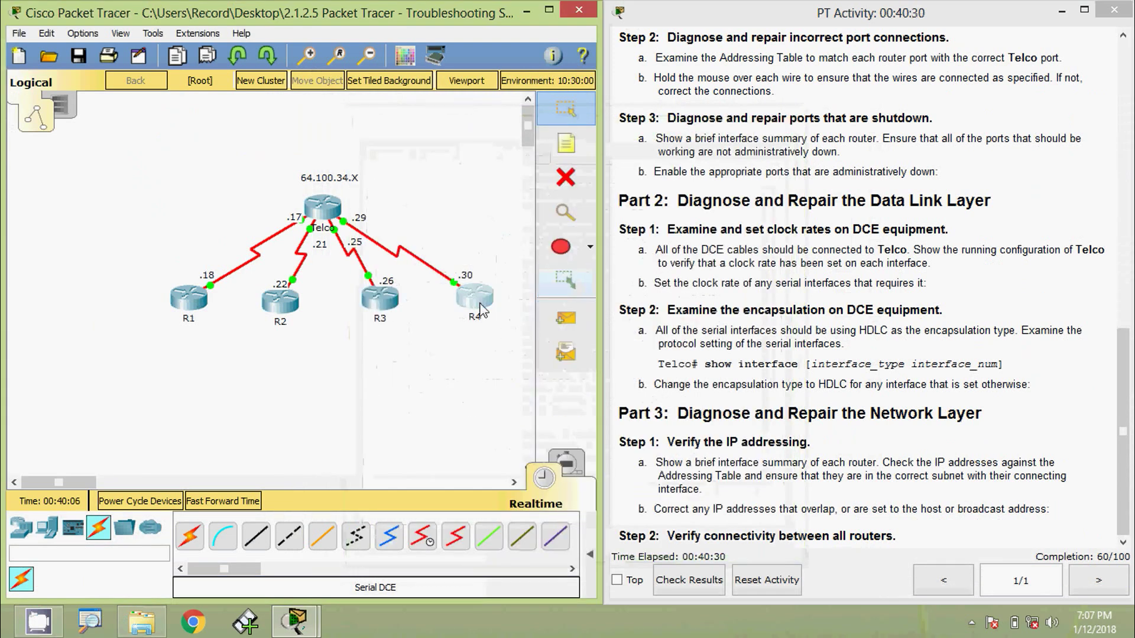
# Open R4's command line and quit the paged interface output to reach the privileged EXEC prompt.
pyautogui.click(480, 309)
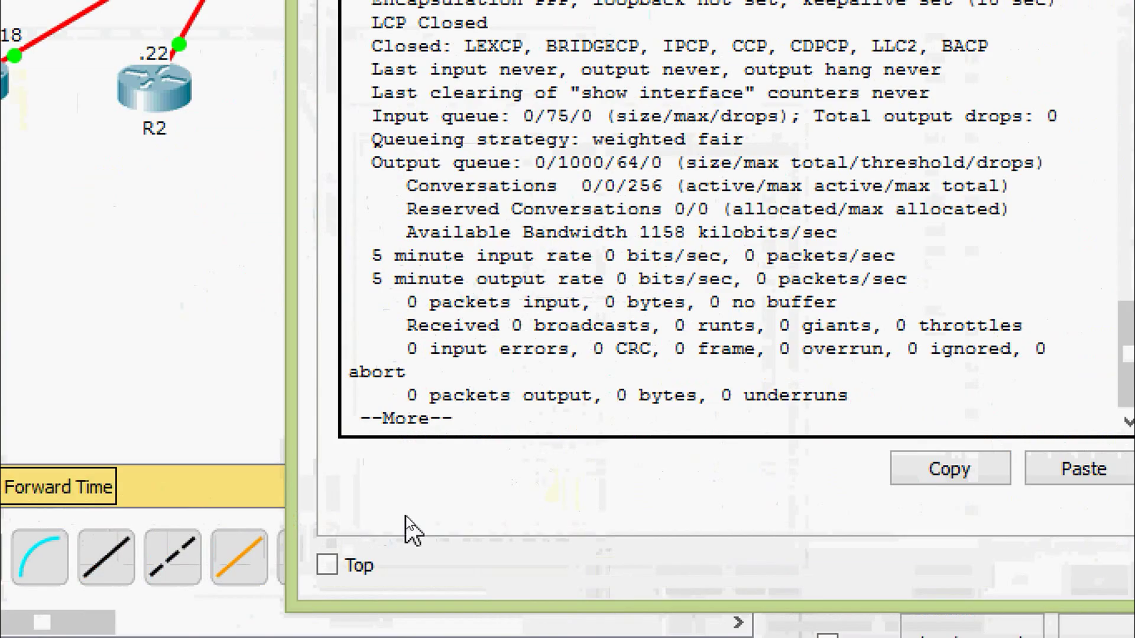
pyautogui.press('q')
pyautogui.press('Return')
pyautogui.press('Return')
pyautogui.press('Return')
# Examine the encapsulation of R4's serial interface toward Telco with show interfaces serial.
pyautogui.write('sh')
pyautogui.press('Tab')
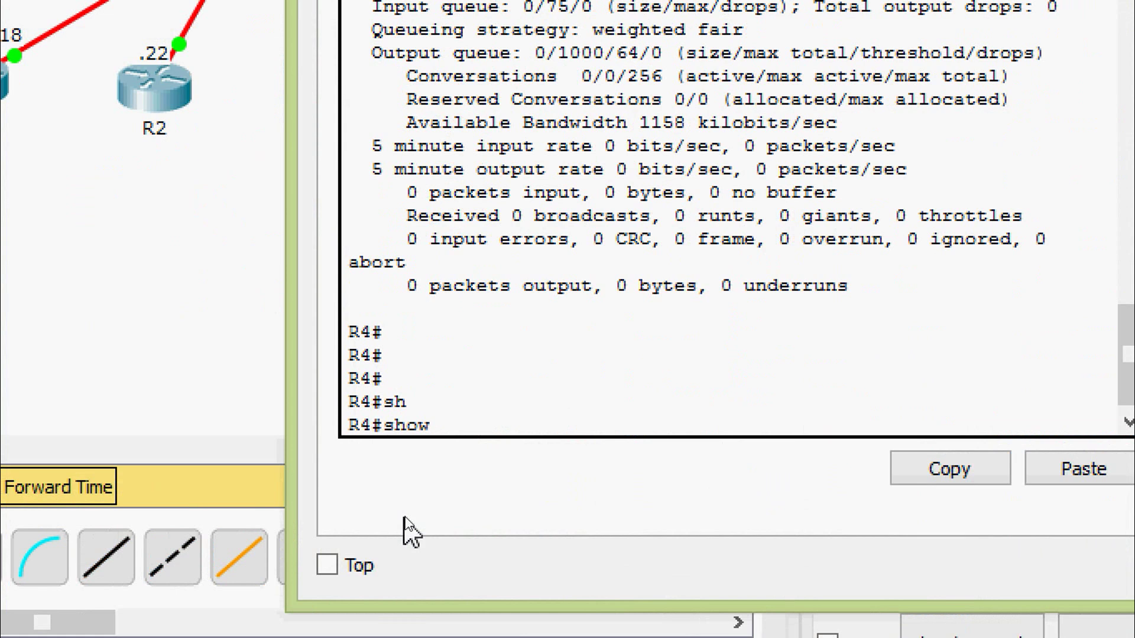
pyautogui.write('inter')
pyautogui.press('Tab')
pyautogui.write('ser')
pyautogui.press('Tab')
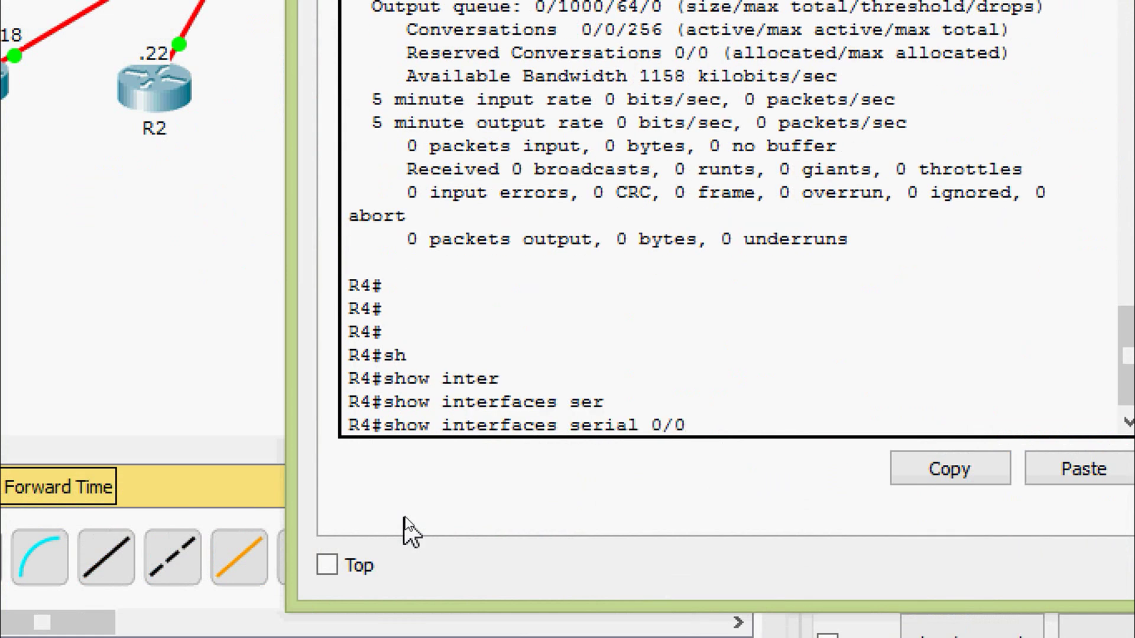
pyautogui.press('Return')
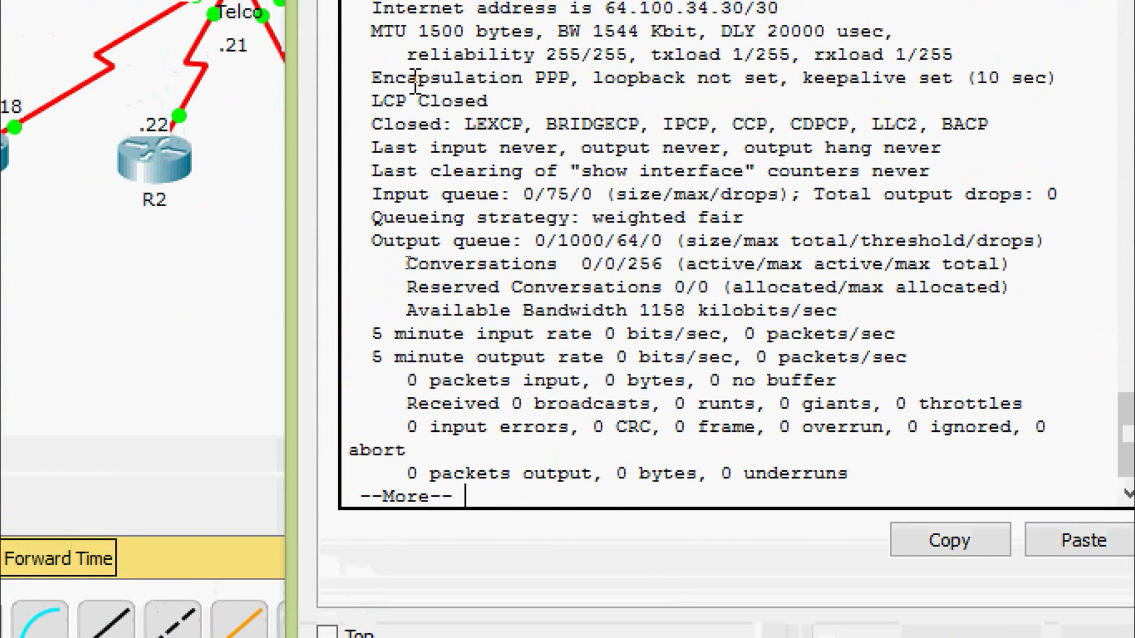
# Highlight the encapsulation type in R4's interface output, then reopen R4's command line and quit the paged output.
pyautogui.moveTo(372, 72); pyautogui.dragTo(569, 82)
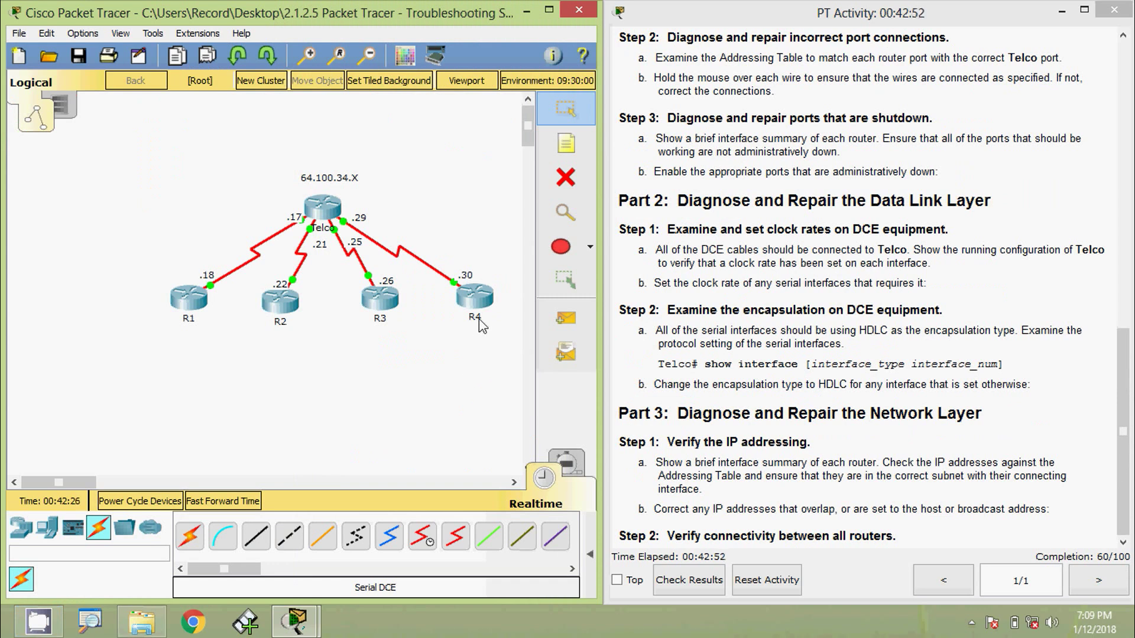
pyautogui.click(479, 300)
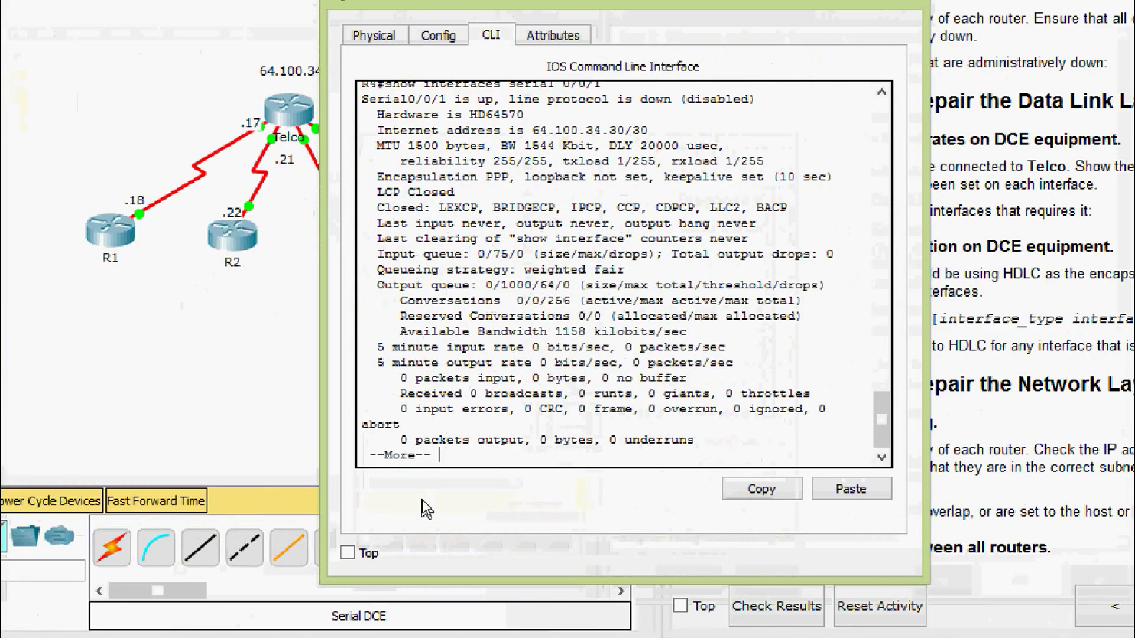
pyautogui.press('q')
pyautogui.press('Return')
pyautogui.press('Return')
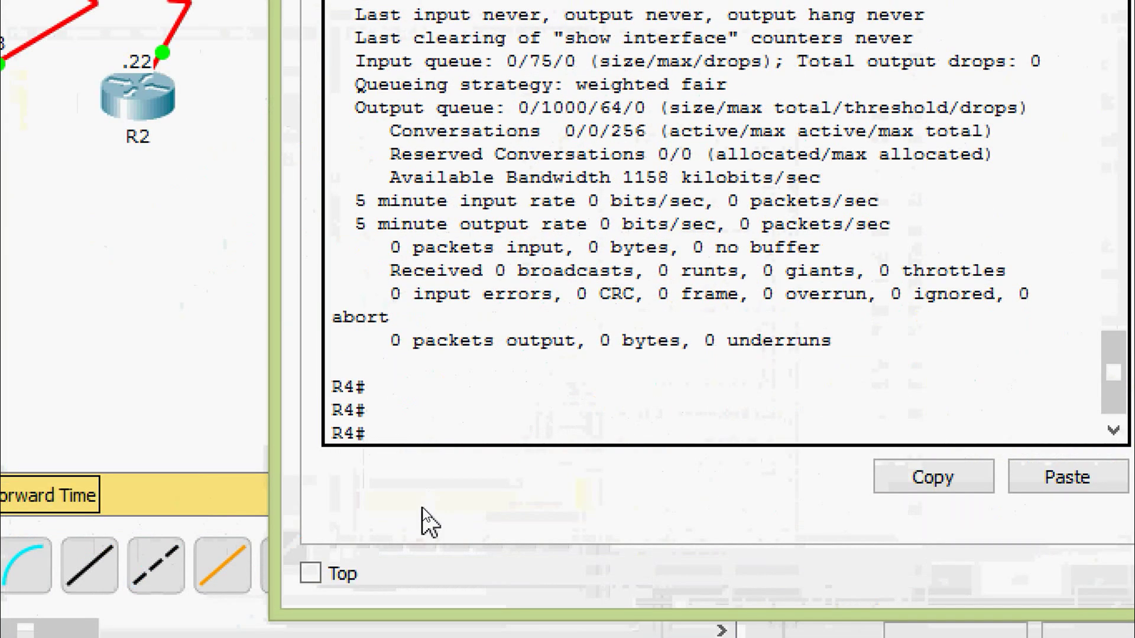
# Enter global configuration mode on R4 with configure terminal.
pyautogui.write('conf')
pyautogui.press('Tab')
pyautogui.write('t')
pyautogui.press('Tab')
pyautogui.press('Return')
pyautogui.press('Return')
pyautogui.press('Return')
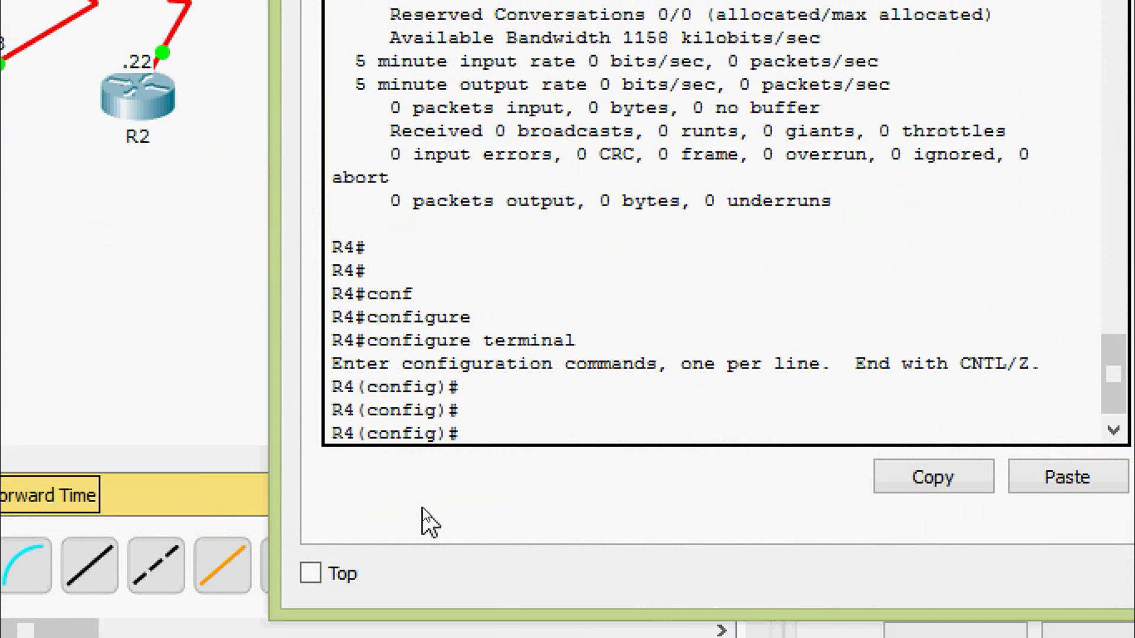
# Enter interface configuration mode for serial 0/0/1 on R4.
pyautogui.write('inter')
pyautogui.press('Tab')
pyautogui.write('ser')
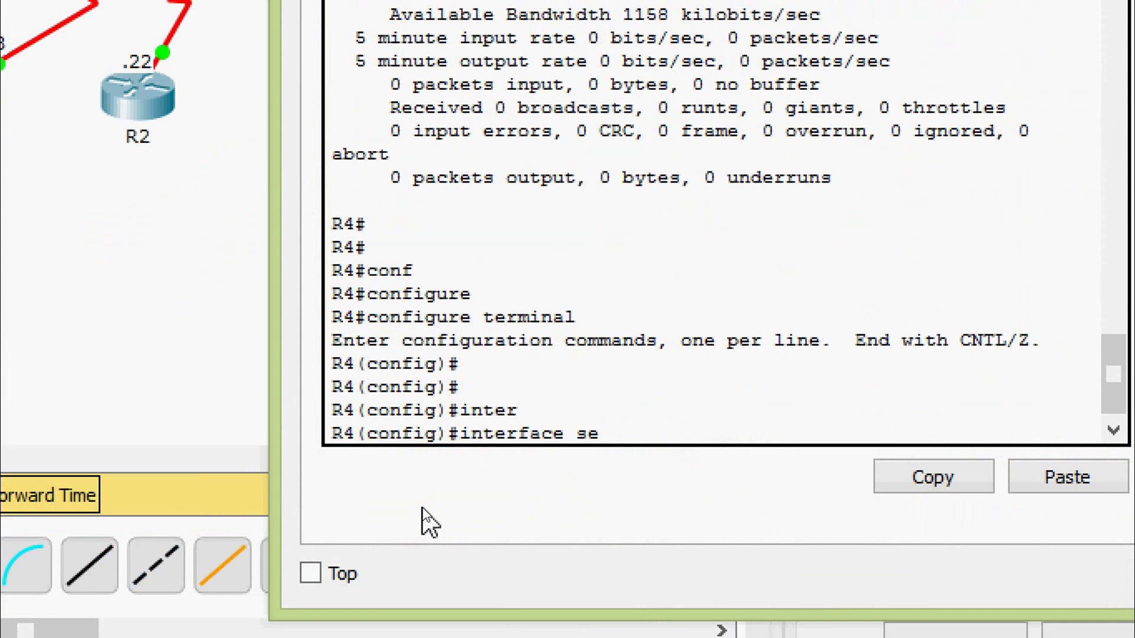
pyautogui.press('Tab')
pyautogui.write('0/0/1')
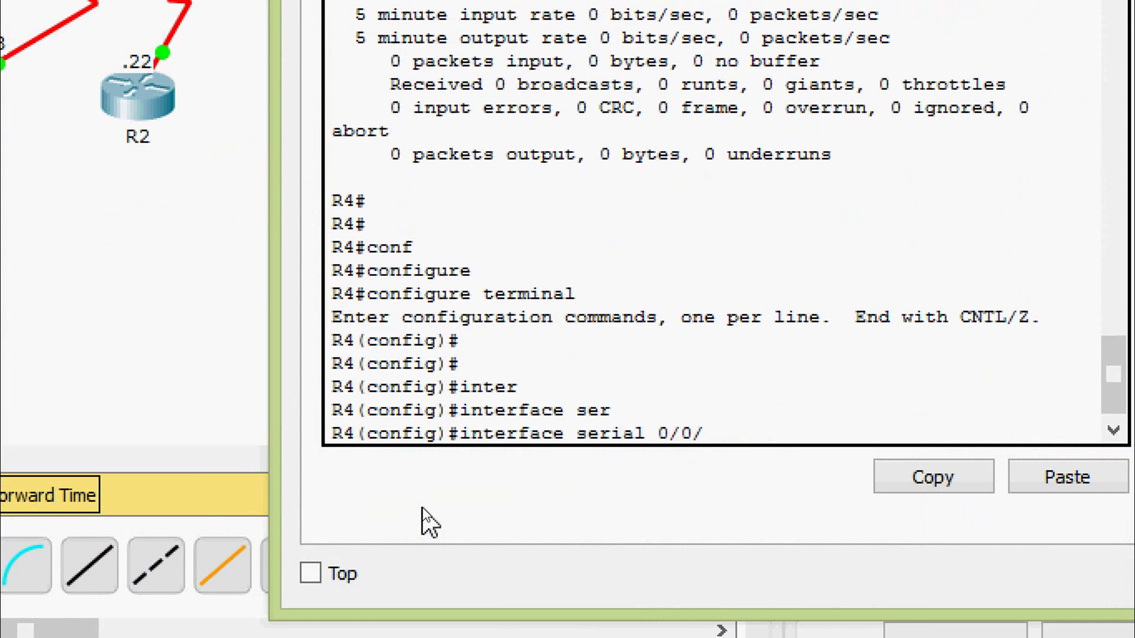
pyautogui.press('Return')
# List the available encapsulation options and set R4's serial 0/0/1 encapsulation to hdlc.
pyautogui.write('enc')
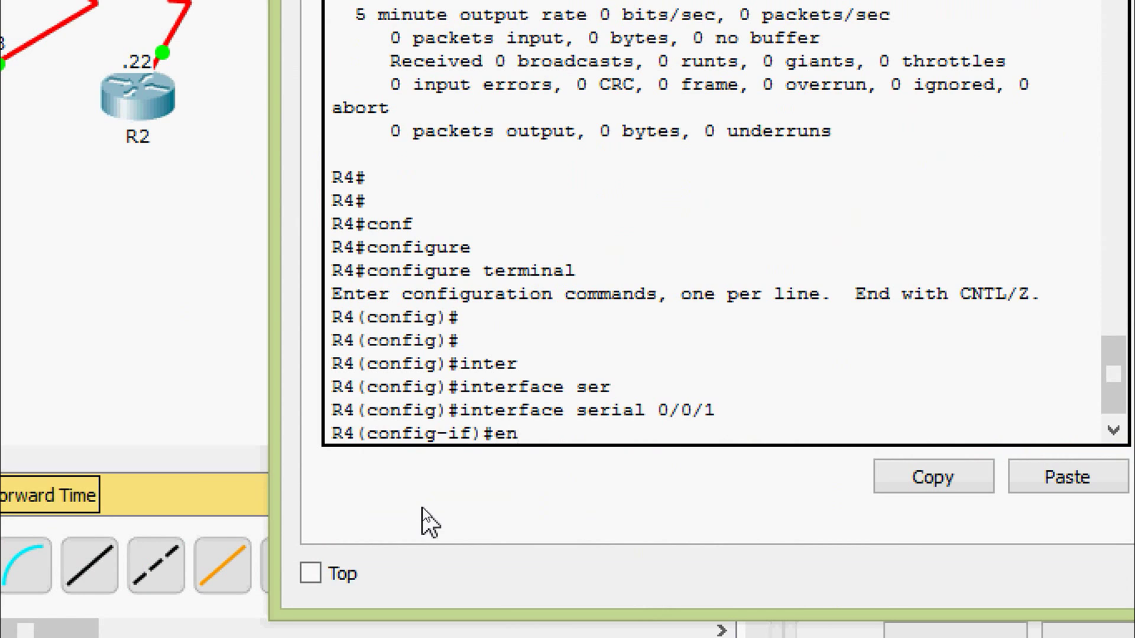
pyautogui.press('Tab')
pyautogui.write('?')
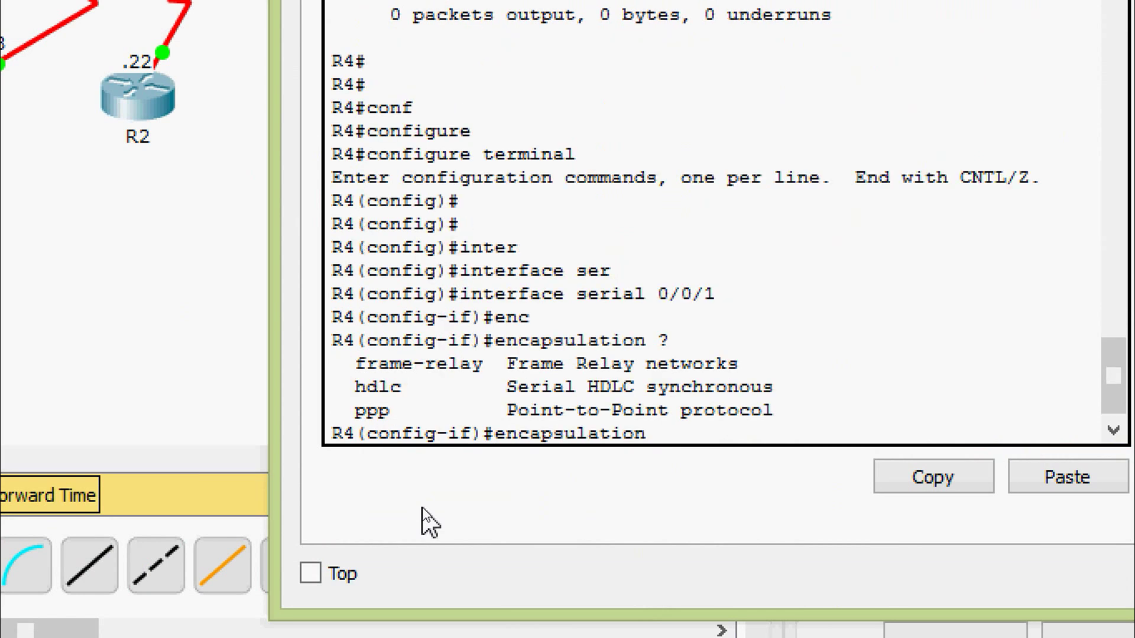
pyautogui.write('hdl')
pyautogui.press('Tab')
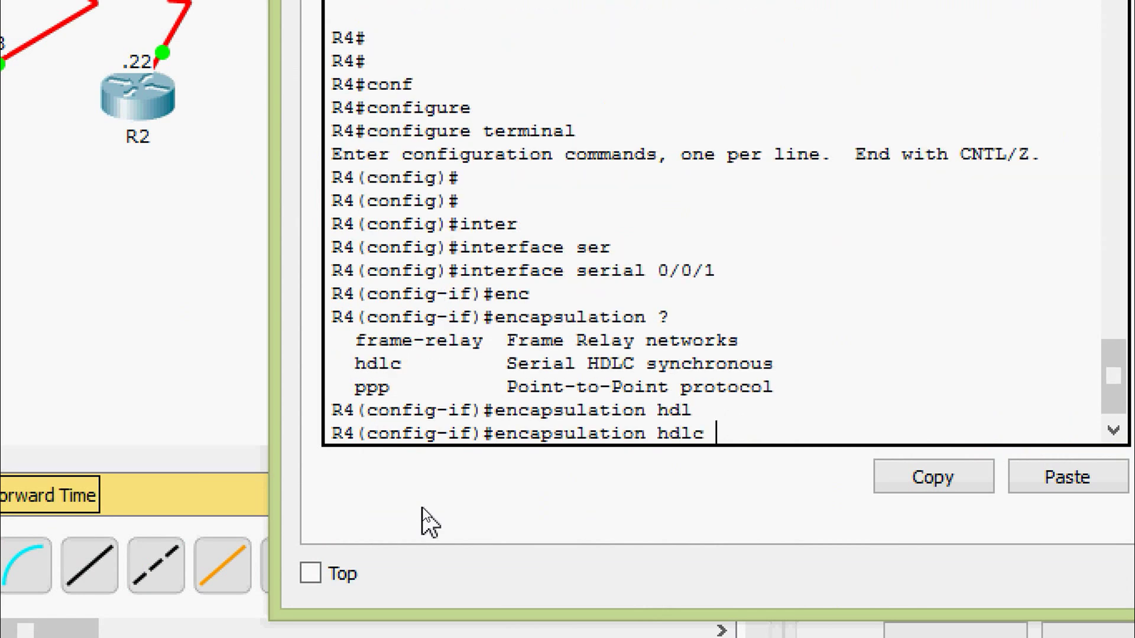
pyautogui.press('Return')
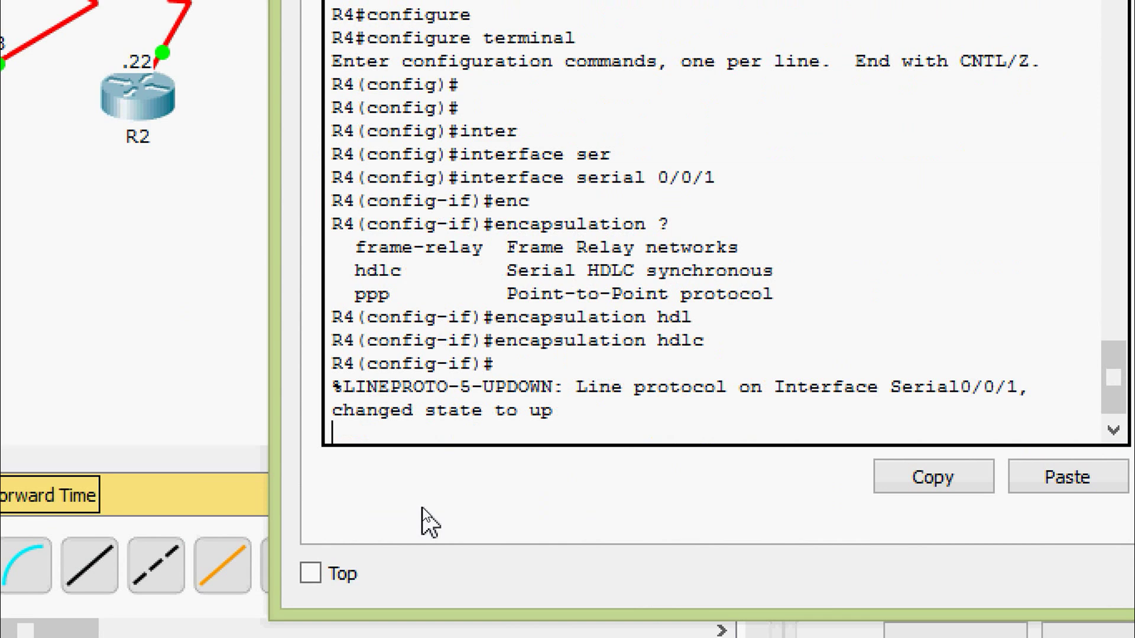
pyautogui.press('Return')
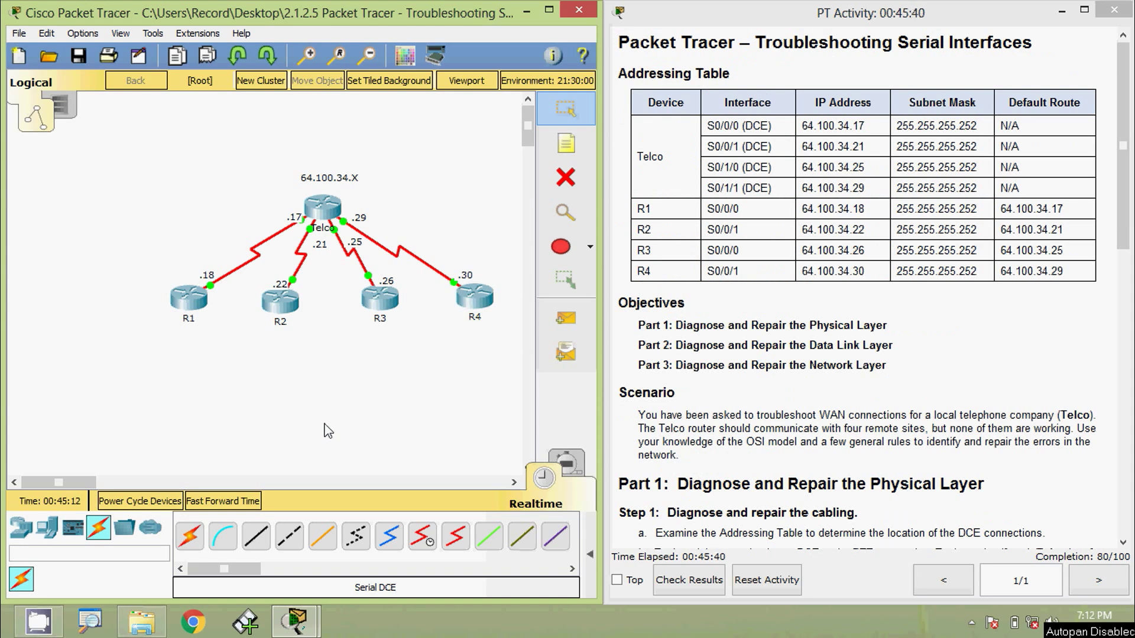
# Open Telco's command line, return to the privileged EXEC prompt, and run show ip interface brief.
pyautogui.click(329, 227)
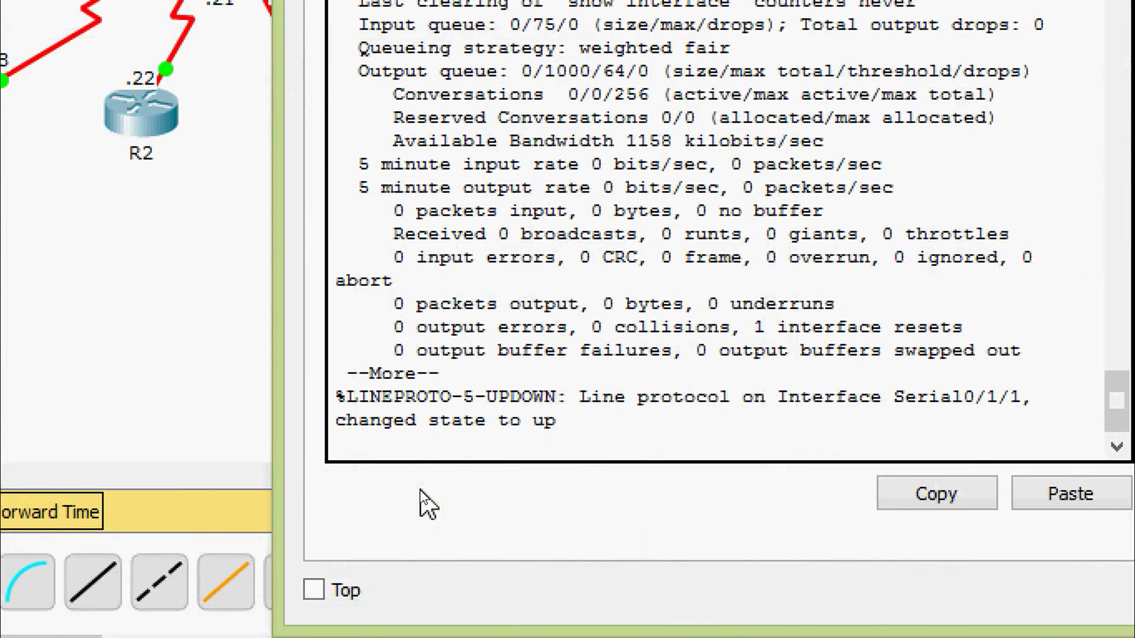
pyautogui.press('Return')
pyautogui.press('Return')
pyautogui.press('Return')
pyautogui.press('Return')
pyautogui.write('sh')
pyautogui.press('Tab')
pyautogui.write('ip inter')
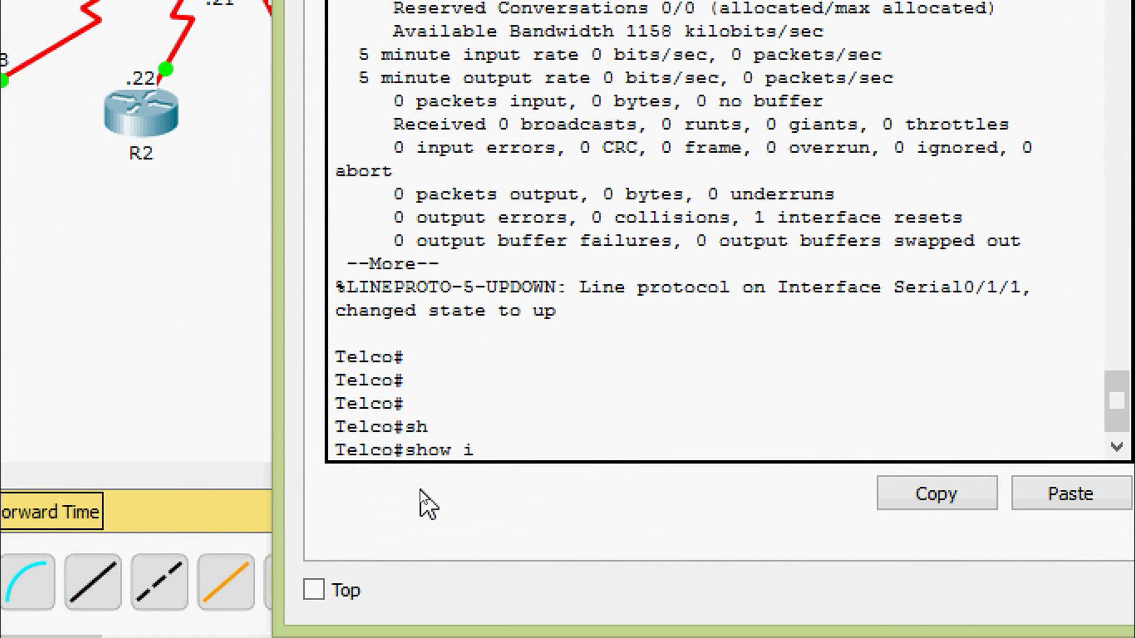
pyautogui.press('Tab')
pyautogui.write('b')
pyautogui.press('Tab')
pyautogui.press('Return')
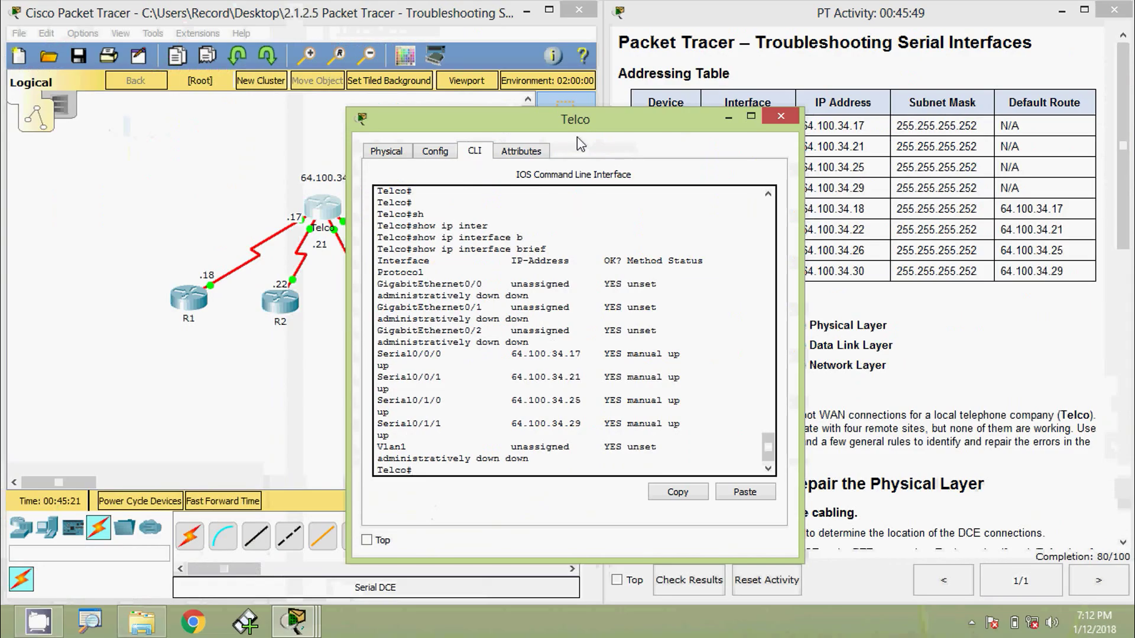
# Compare the IP addresses of Telco's Serial0/1/0 and Serial0/1/1 with the Addressing Table, placing Telco's window beside the instructions.
pyautogui.moveTo(577, 136); pyautogui.dragTo(398, 48)
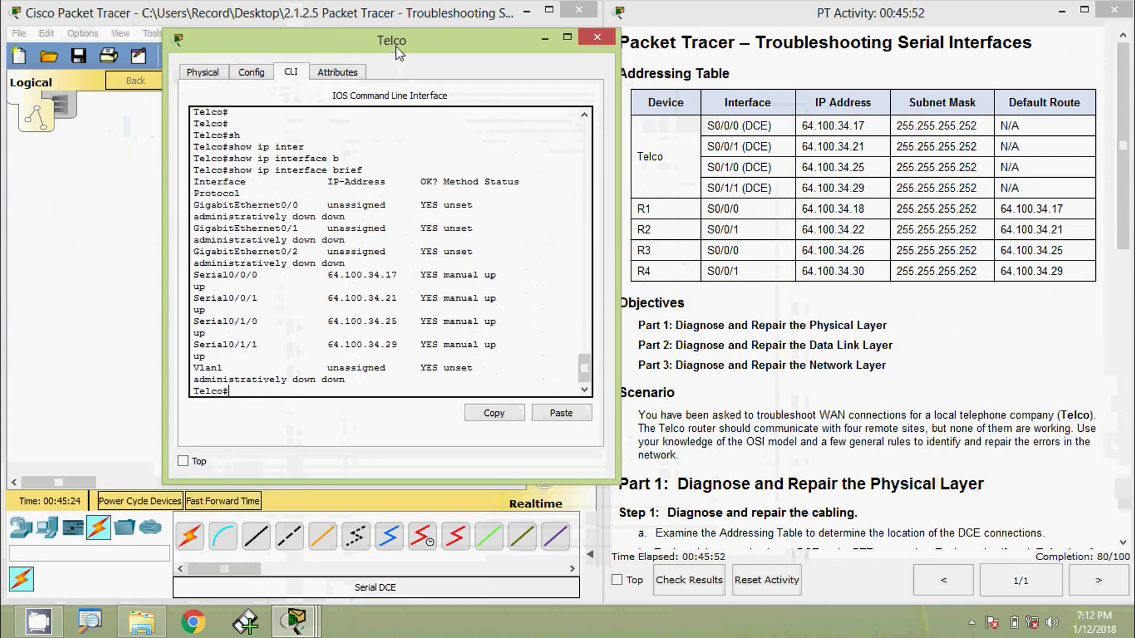
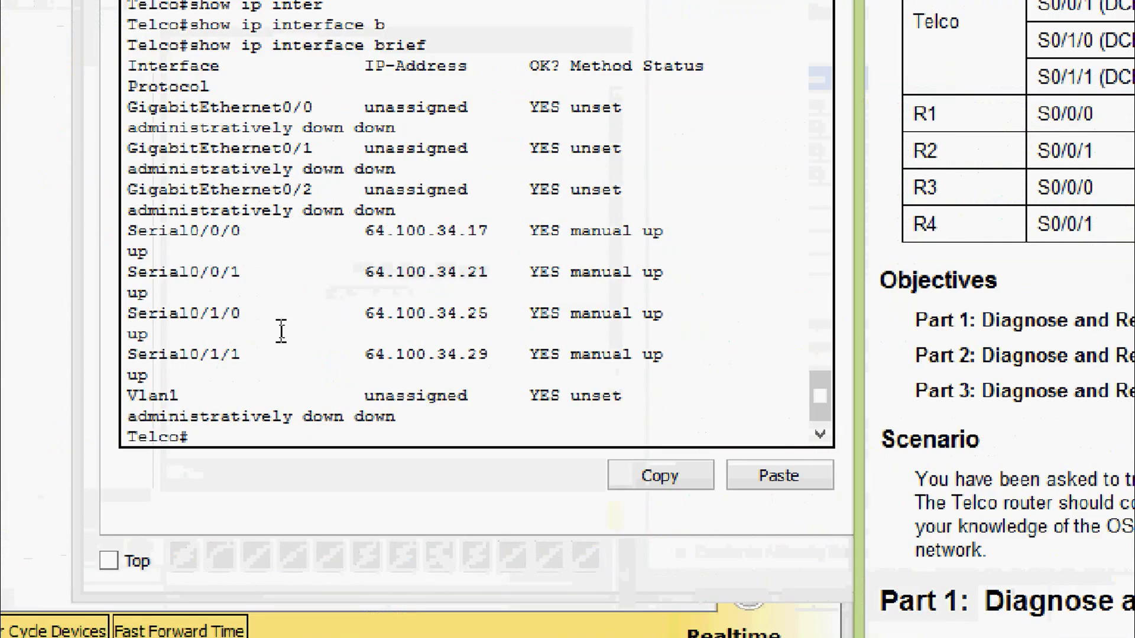
pyautogui.moveTo(322, 323); pyautogui.dragTo(354, 321)
pyautogui.moveTo(426, 312); pyautogui.dragTo(528, 315)
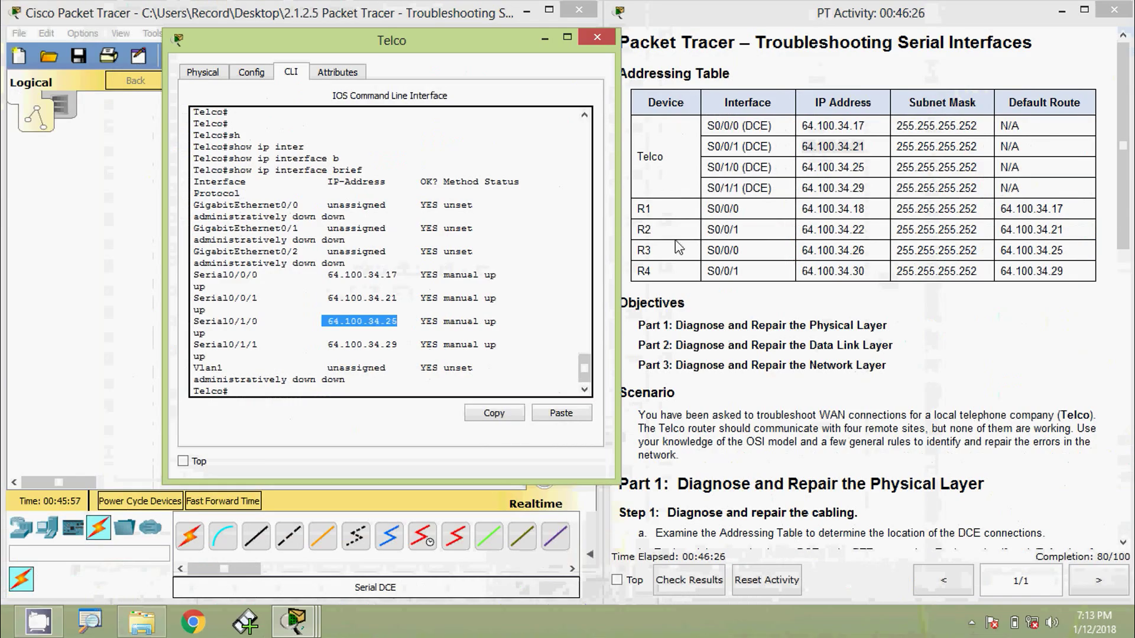
pyautogui.moveTo(803, 167); pyautogui.dragTo(867, 169)
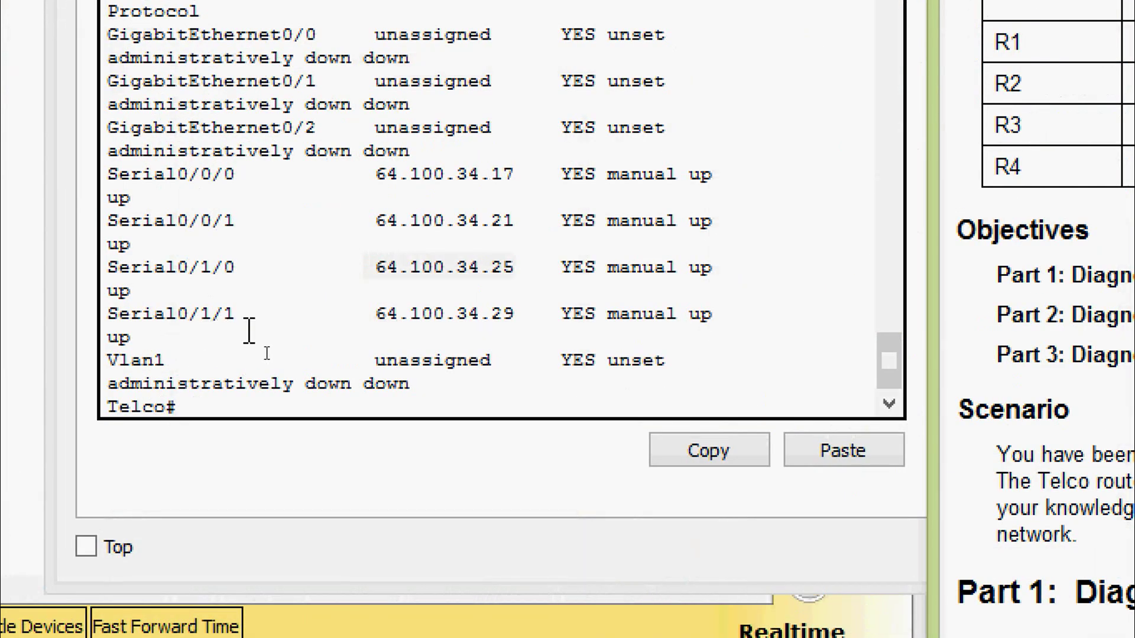
pyautogui.moveTo(363, 314); pyautogui.dragTo(481, 315)
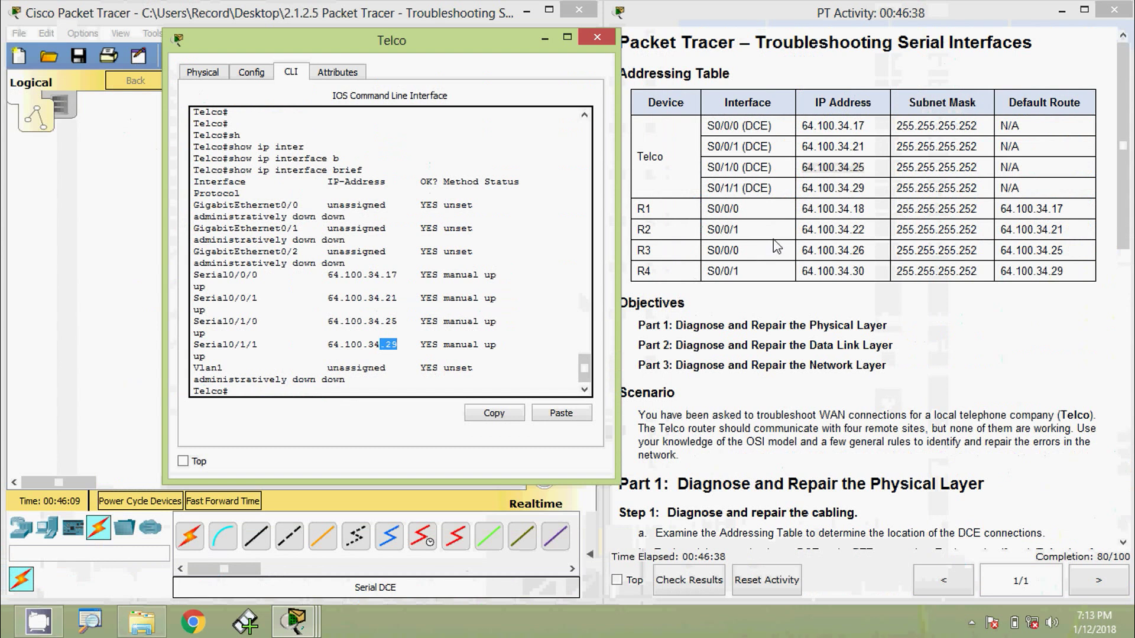
pyautogui.moveTo(804, 188); pyautogui.dragTo(860, 188)
pyautogui.click(876, 188)
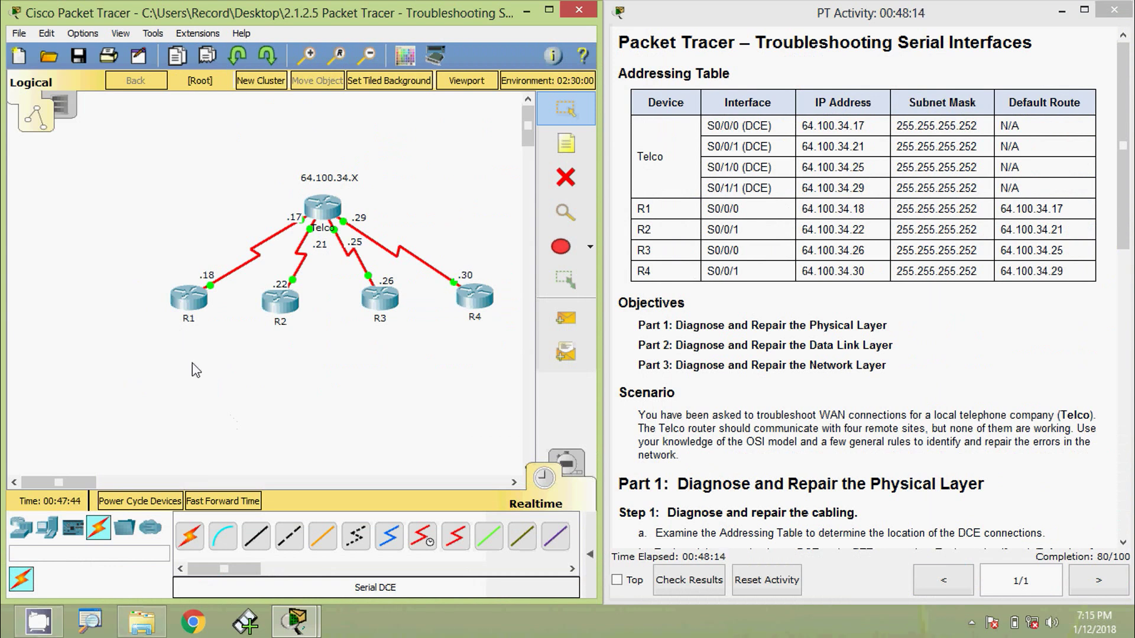
# Open R1's command line beside the Addressing Table and leave the paged output for the privileged EXEC prompt.
pyautogui.click(196, 304)
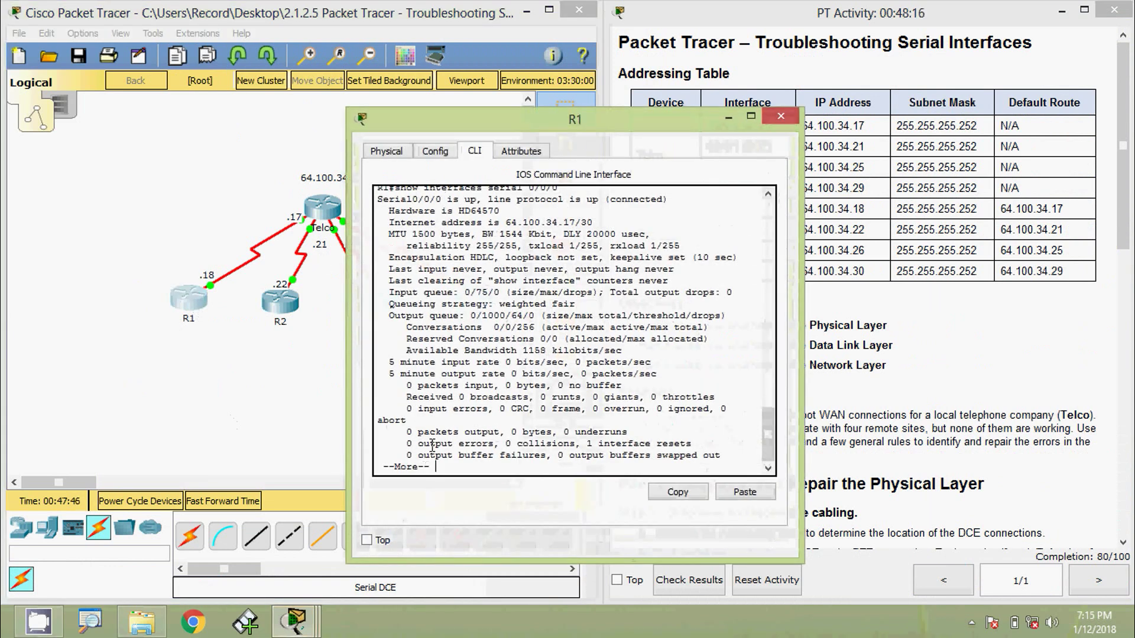
pyautogui.moveTo(557, 123); pyautogui.dragTo(364, 42)
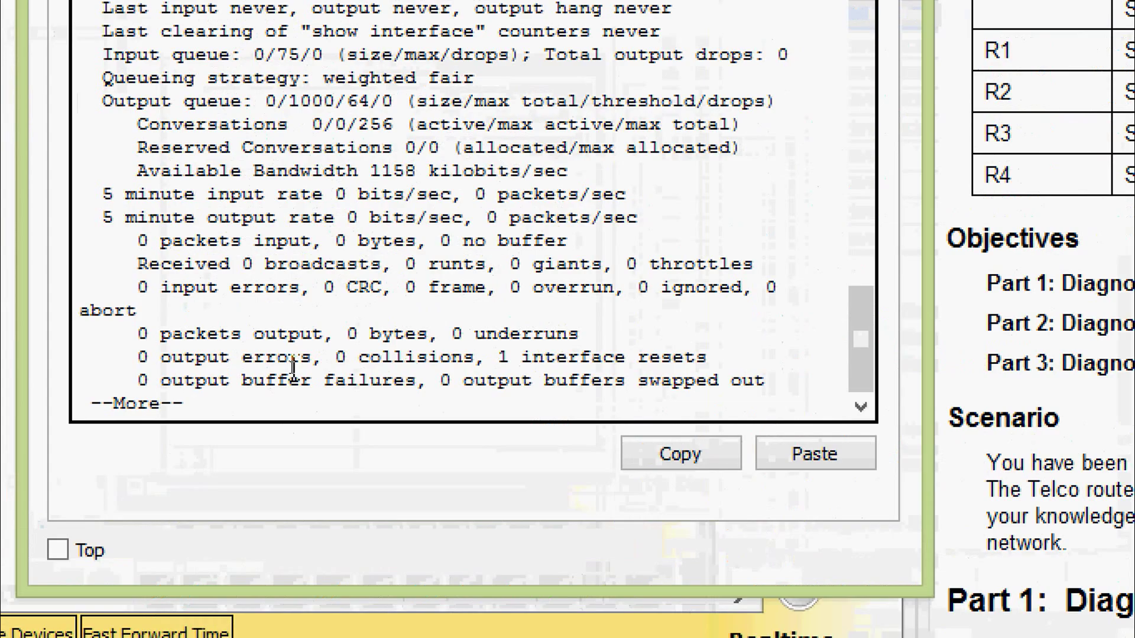
pyautogui.press('Return')
pyautogui.press('Return')
# Run show ip interface brief on R1.
pyautogui.write('sh')
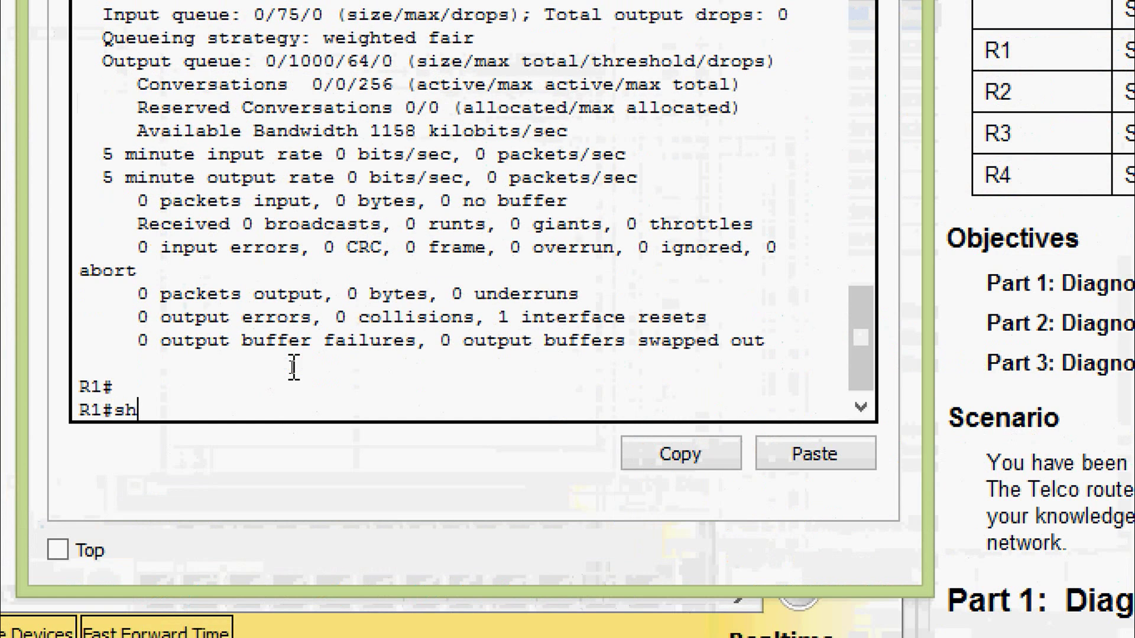
pyautogui.press('Tab')
pyautogui.write('in')
pyautogui.press('BackSpace')
pyautogui.write('p inter')
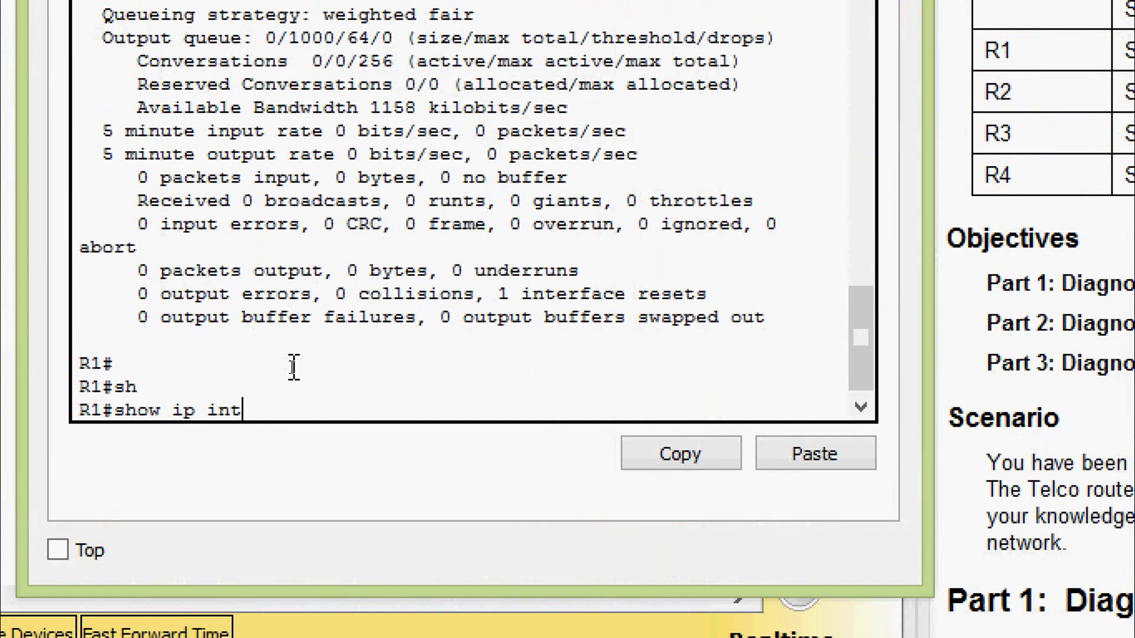
pyautogui.press('Tab')
pyautogui.write('b')
pyautogui.press('Tab')
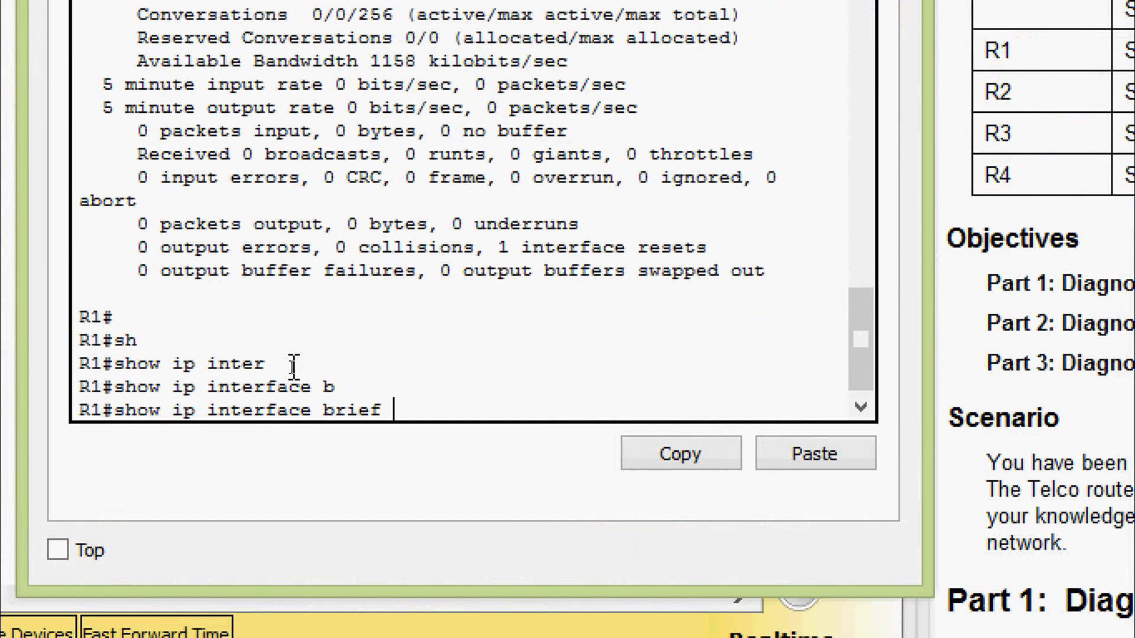
pyautogui.press('Return')
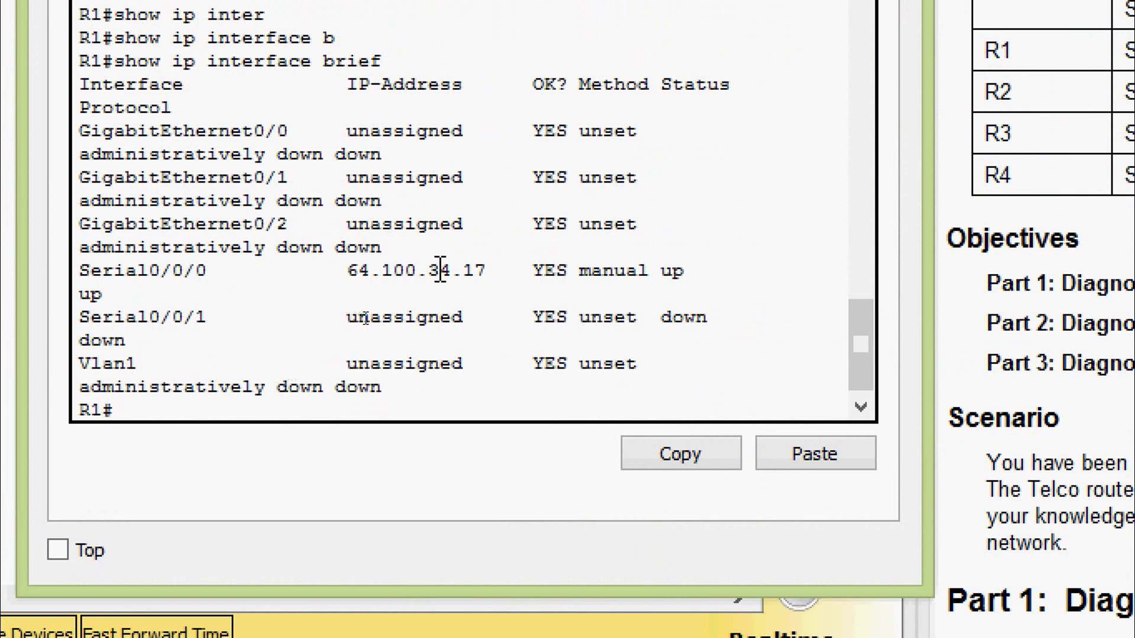
# Compare R1's Serial0/0/0 IP address with the R1 entry in the Addressing Table, and close R1's window.
pyautogui.moveTo(488, 271); pyautogui.dragTo(445, 282)
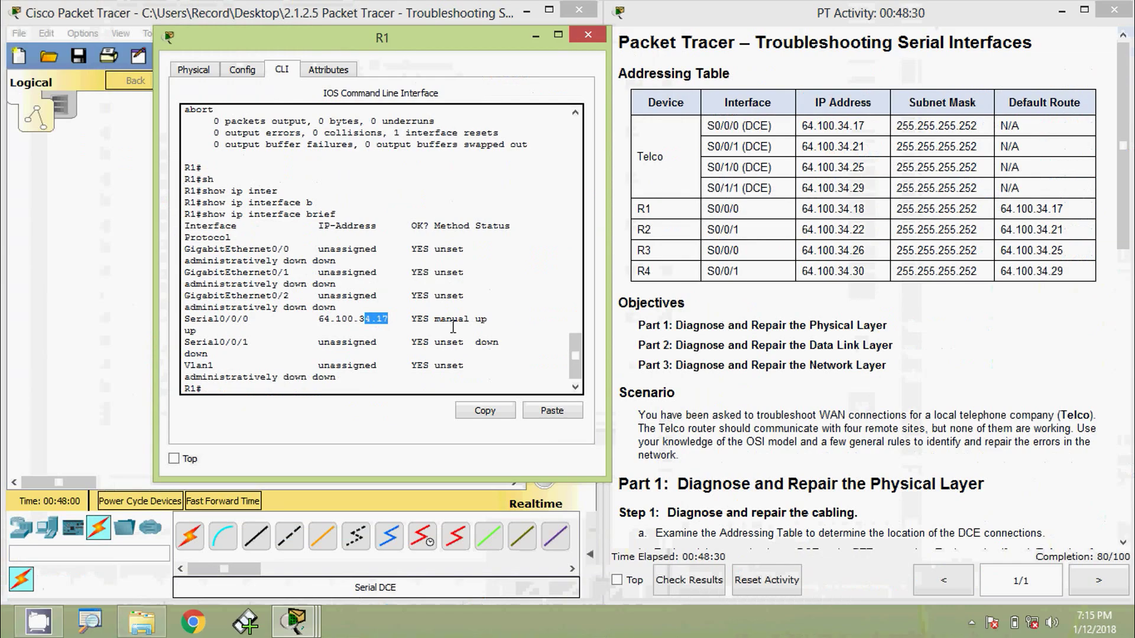
pyautogui.moveTo(804, 208); pyautogui.dragTo(851, 210)
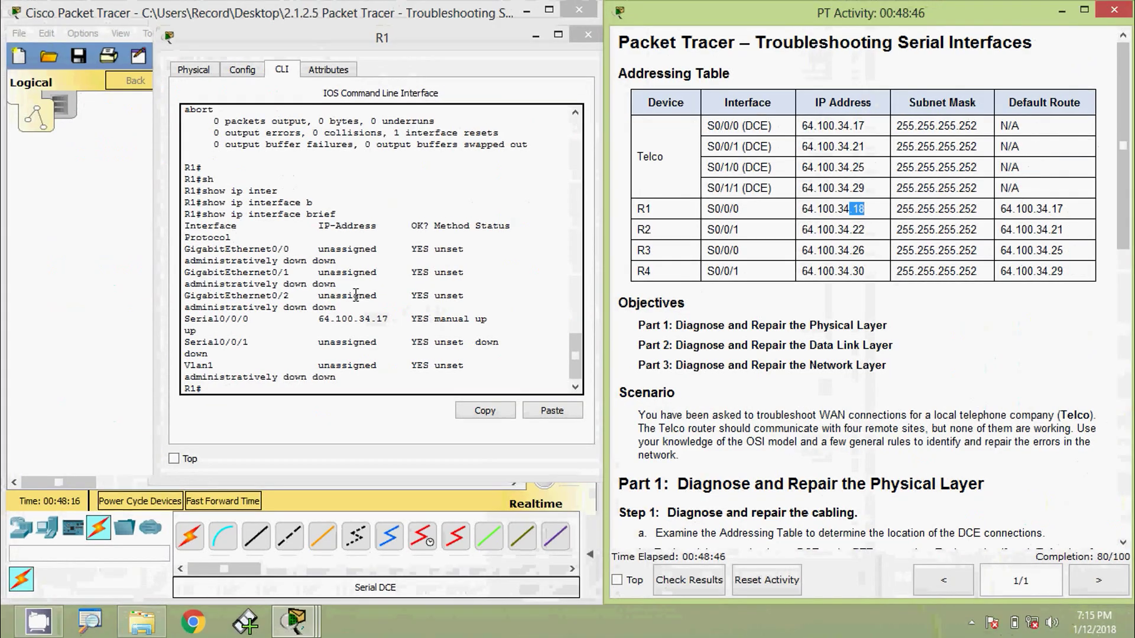
pyautogui.click(598, 30)
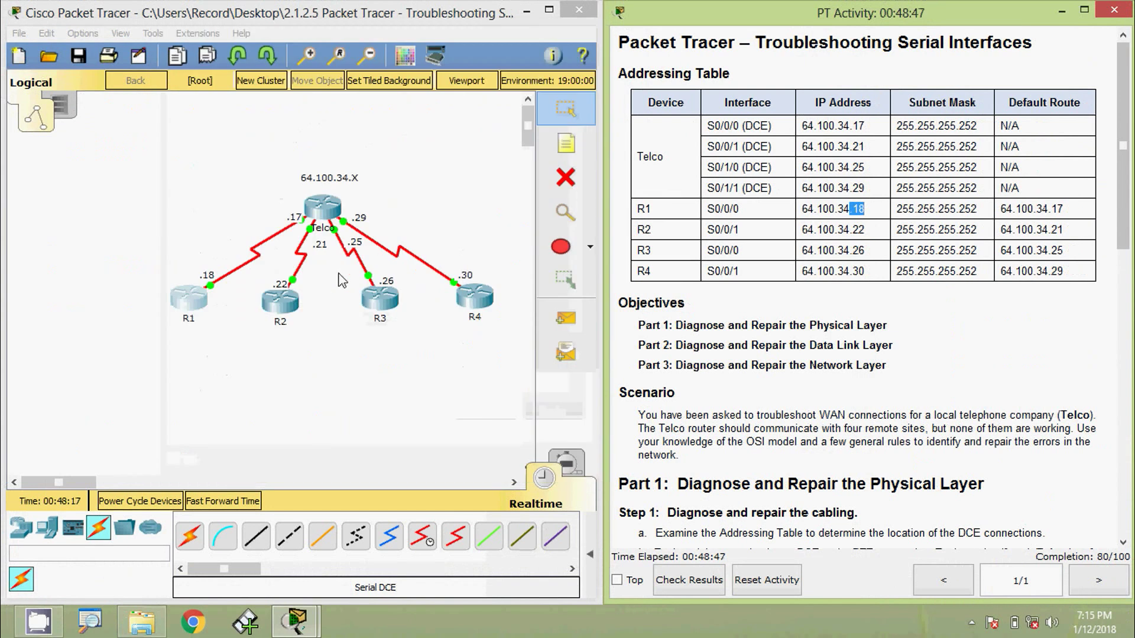
# Open R2's command line, quit the paged output, and run show ip interface brief.
pyautogui.click(280, 302)
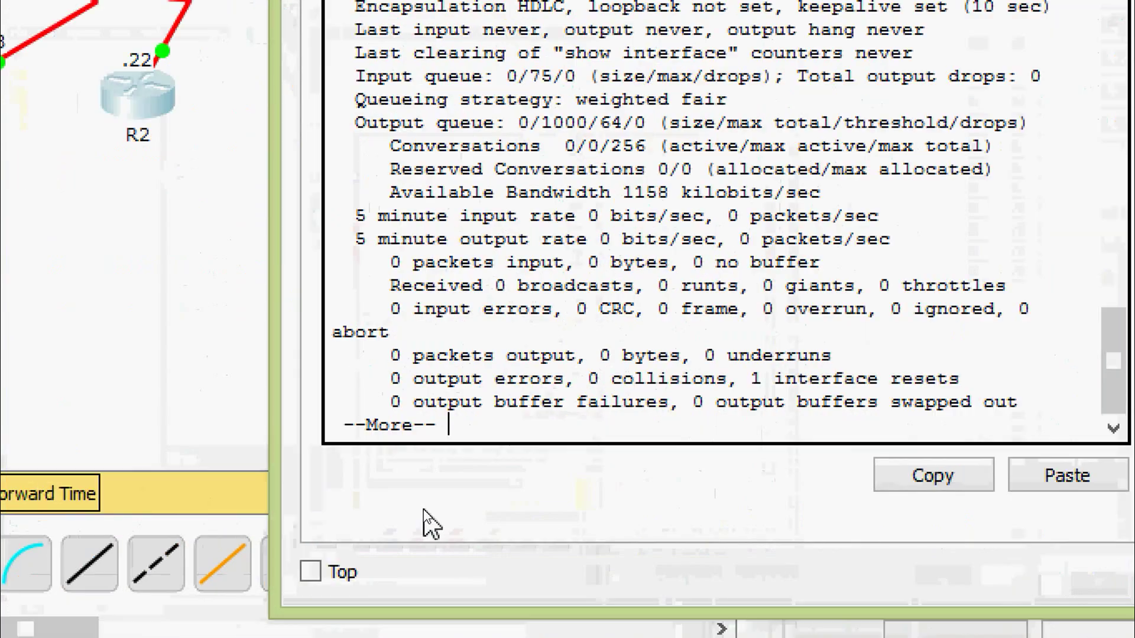
pyautogui.press('q')
pyautogui.press('Return')
pyautogui.write('sh')
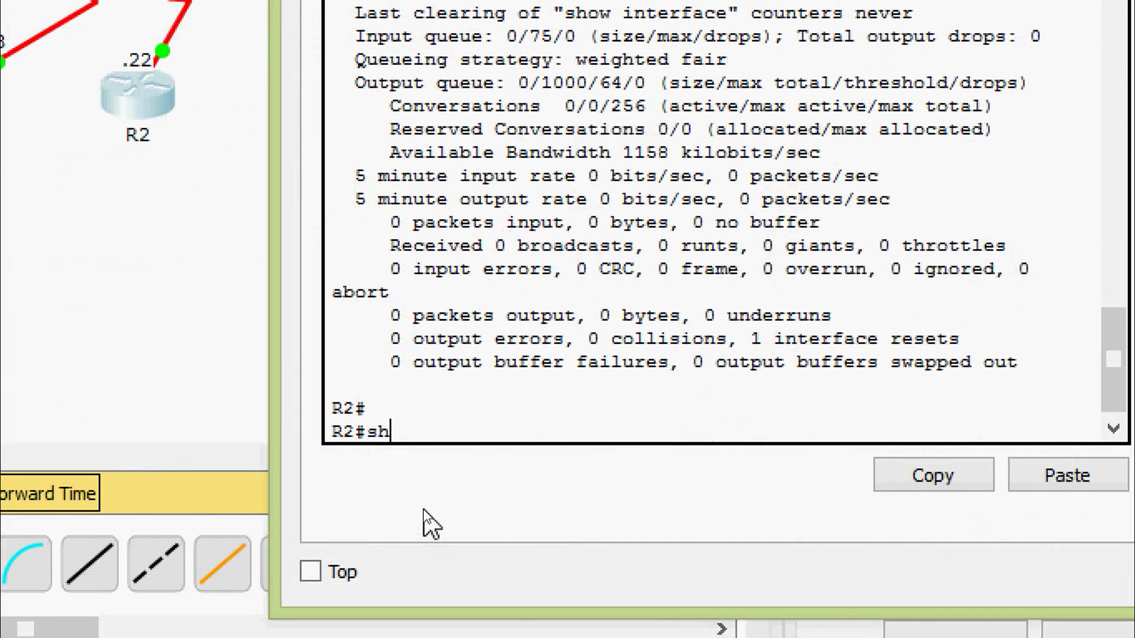
pyautogui.press('Tab')
pyautogui.write('ip inter')
pyautogui.press('Tab')
pyautogui.write('b')
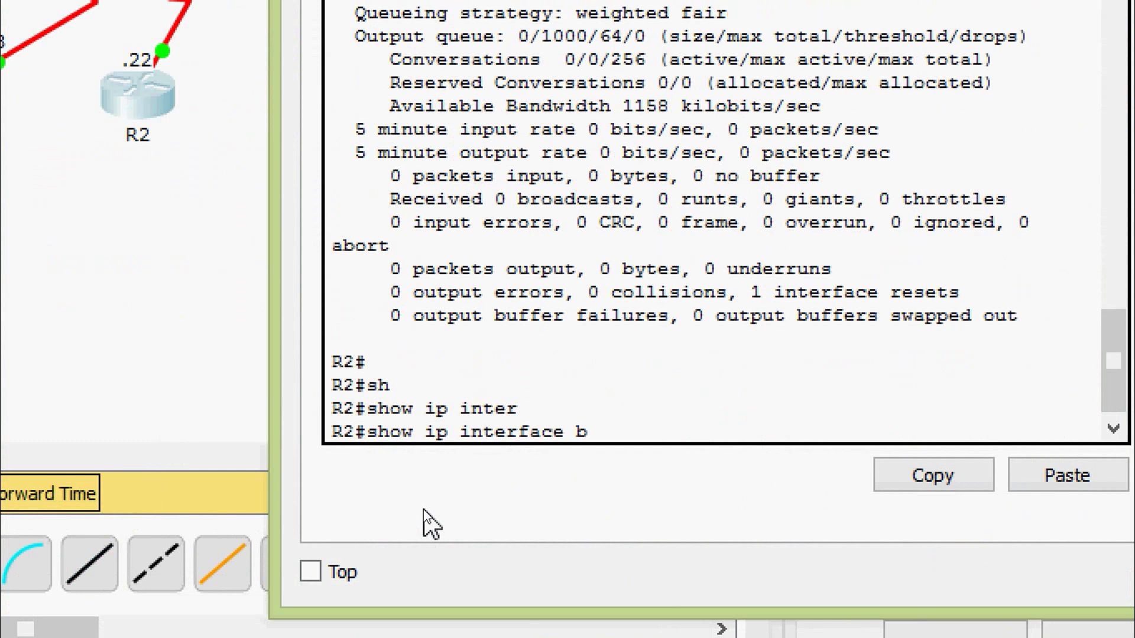
pyautogui.press('Tab')
pyautogui.press('Return')
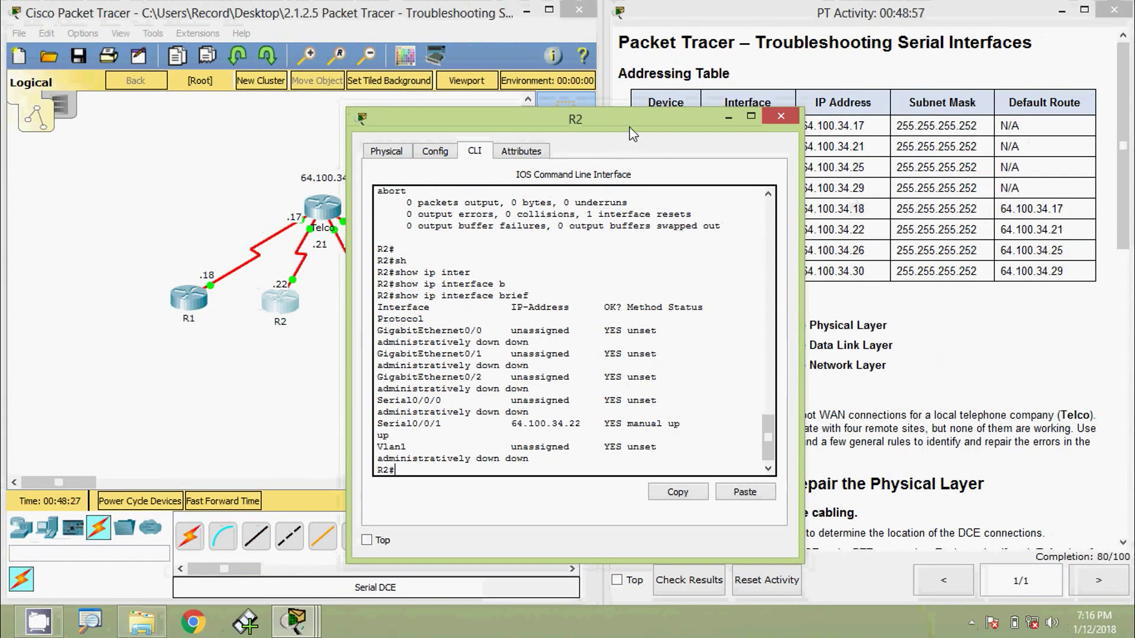
# Compare R2's Serial0/0/1 IP address with the R2 entry in the Addressing Table, and close R2's window.
pyautogui.moveTo(631, 131); pyautogui.dragTo(548, 121)
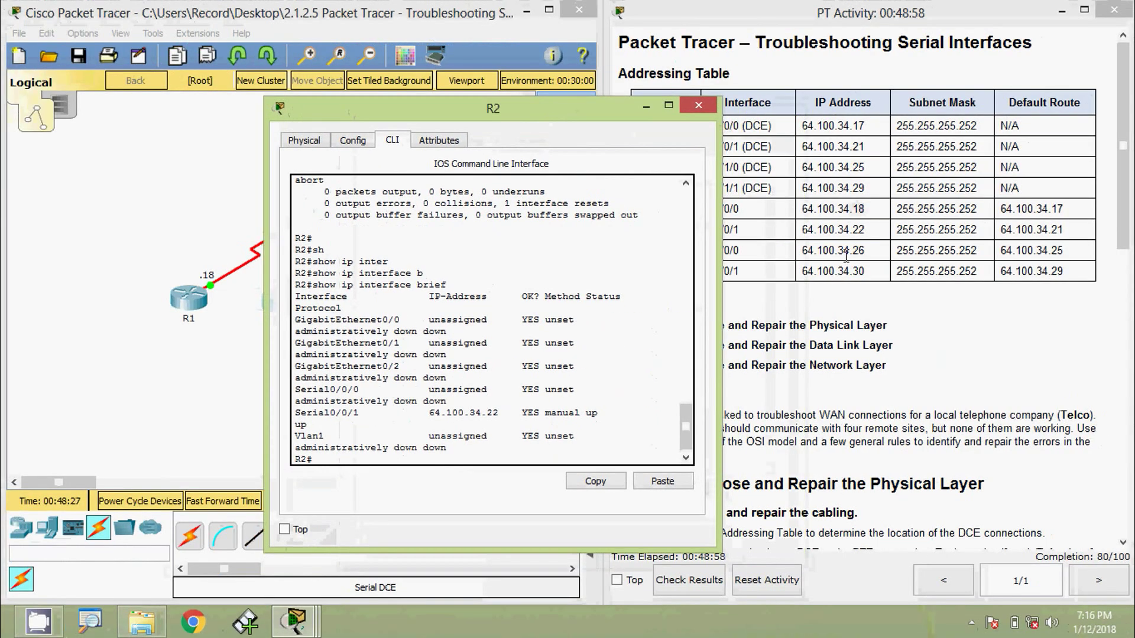
pyautogui.moveTo(868, 237); pyautogui.dragTo(712, 204)
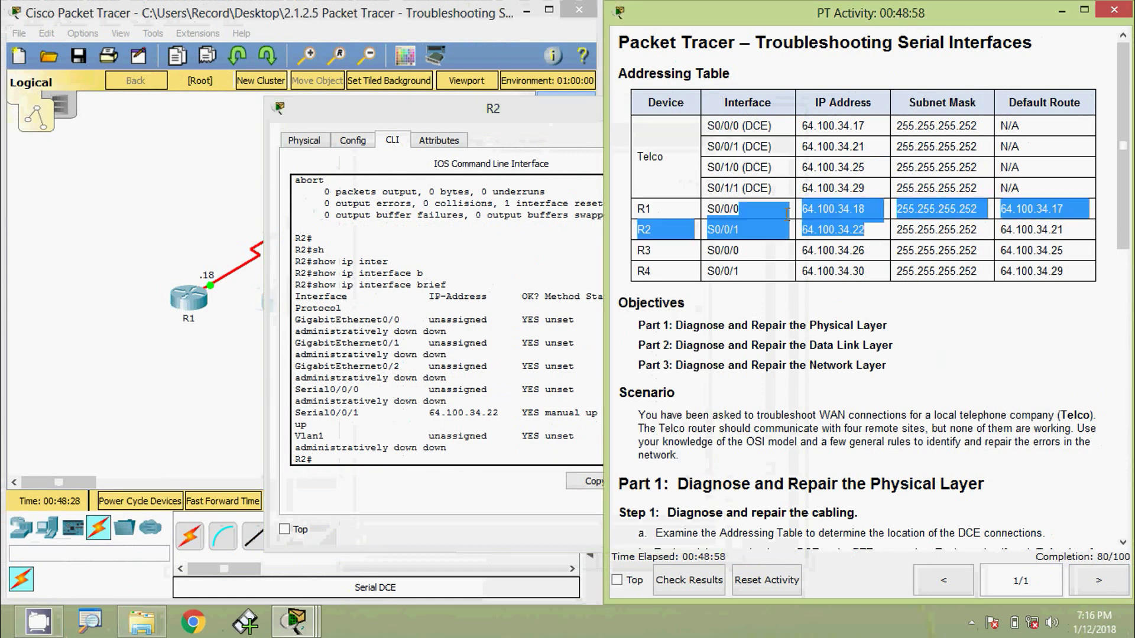
pyautogui.click(877, 238)
pyautogui.moveTo(876, 239); pyautogui.dragTo(859, 231)
pyautogui.click(492, 109)
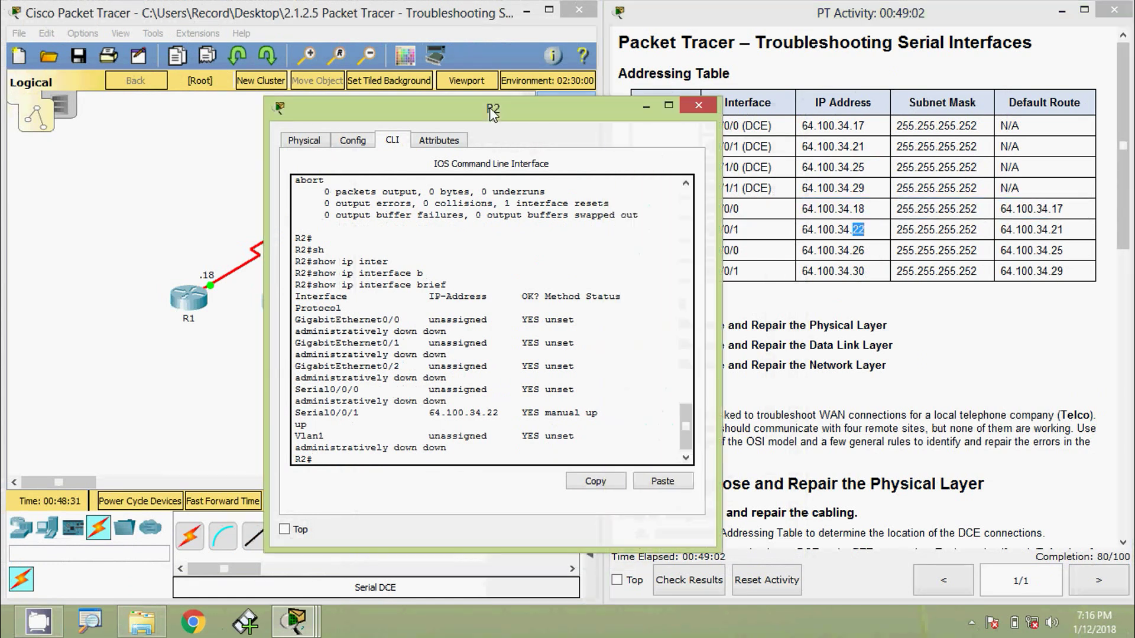
pyautogui.click(711, 109)
# Open R3's command line, quit the paged output, and run show ip interface brief.
pyautogui.click(390, 302)
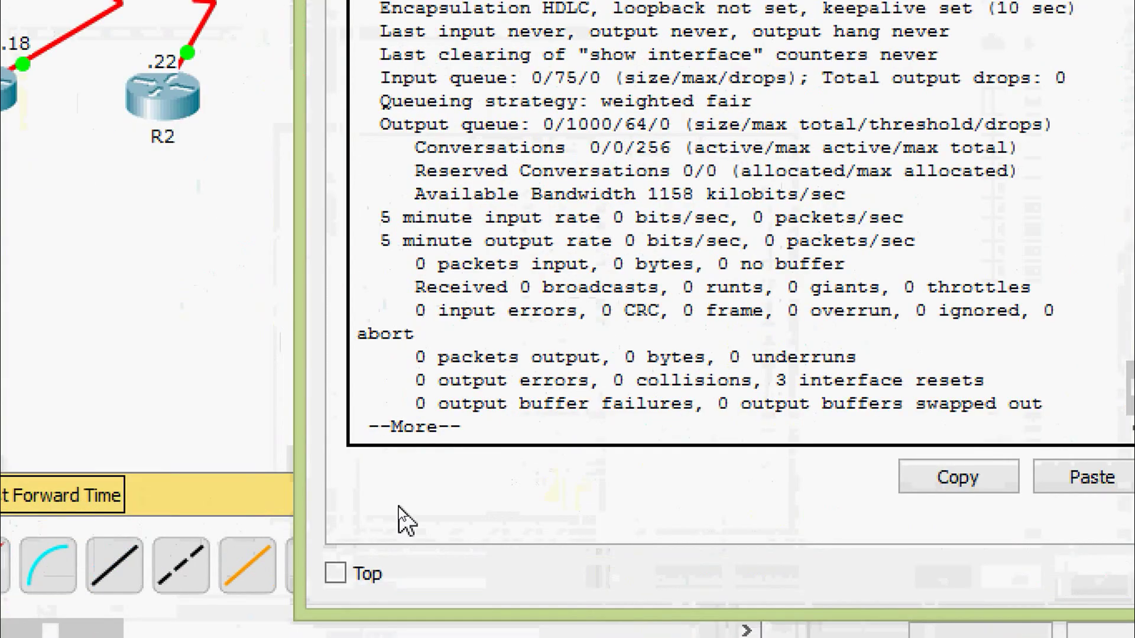
pyautogui.press('Return')
pyautogui.press('Return')
pyautogui.write('sh')
pyautogui.press('Tab')
pyautogui.write('ip int')
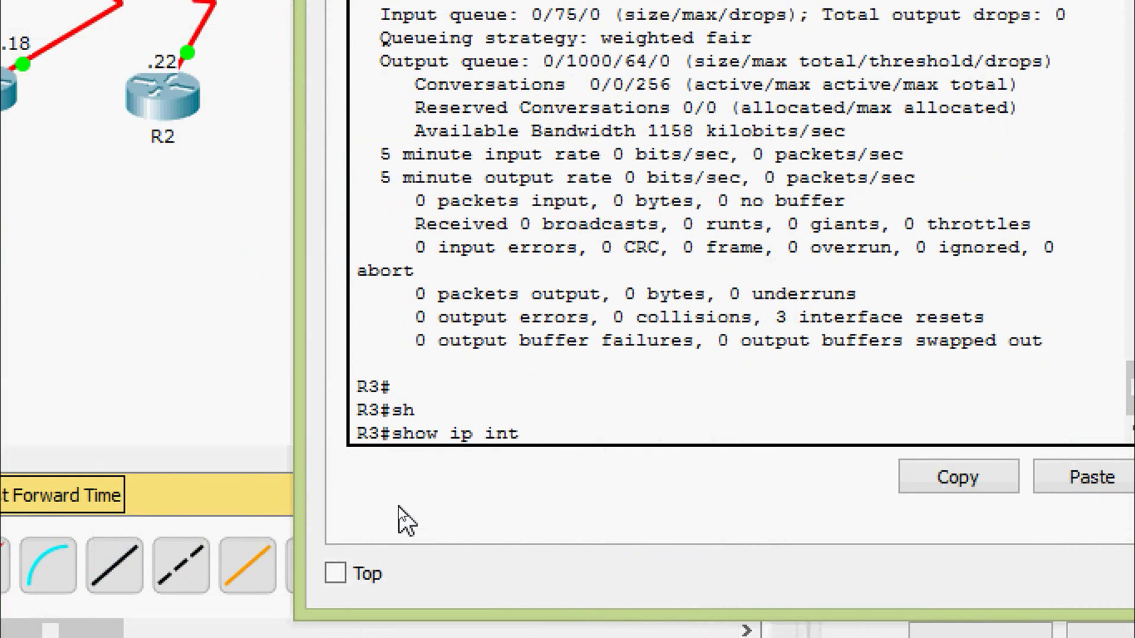
pyautogui.write('er')
pyautogui.press('Tab')
pyautogui.write('b')
pyautogui.press('Tab')
pyautogui.press('Return')
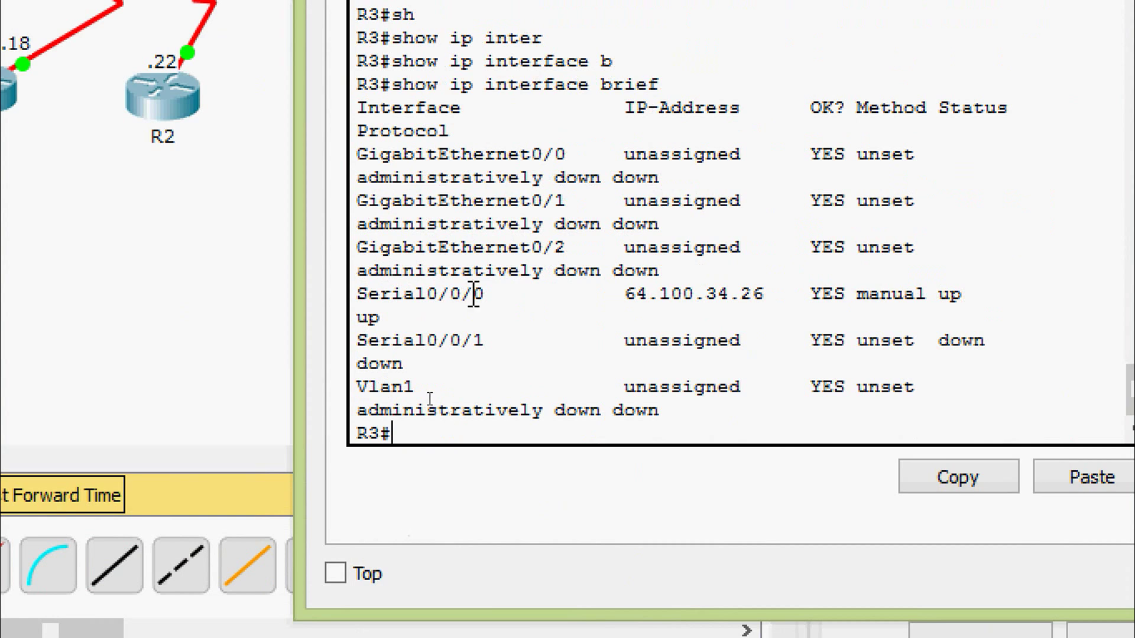
# Compare R3's Serial0/0/0 IP address with the R3 entry in the Addressing Table, and close R3's window.
pyautogui.moveTo(706, 294); pyautogui.dragTo(786, 296)
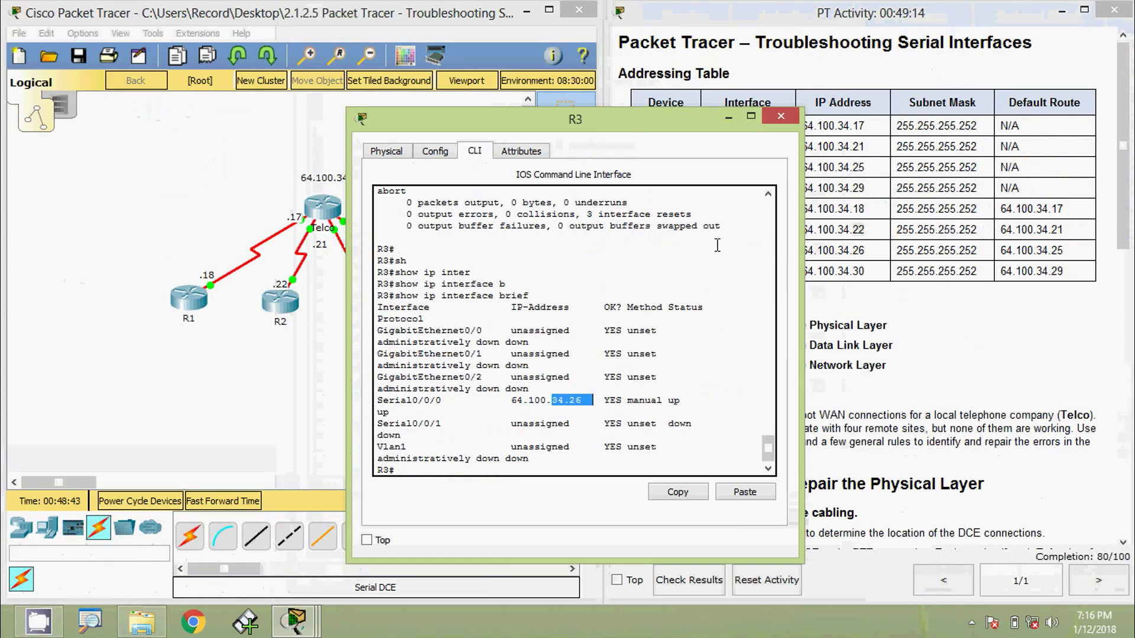
pyautogui.moveTo(672, 132); pyautogui.dragTo(584, 126)
pyautogui.moveTo(840, 250); pyautogui.dragTo(876, 253)
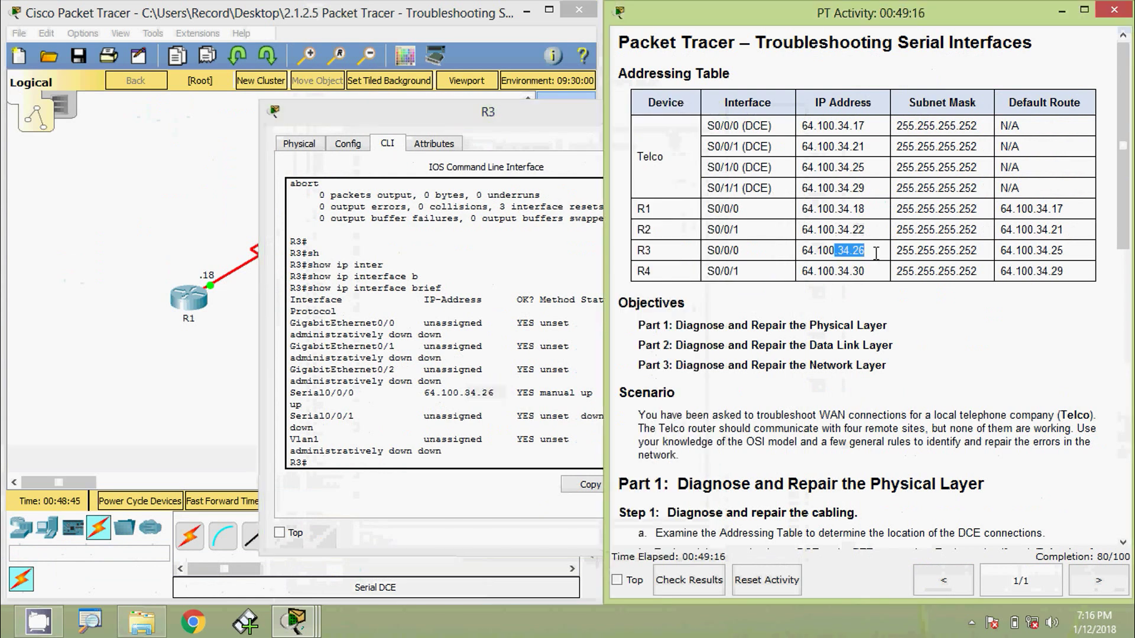
pyautogui.click(492, 398)
pyautogui.click(681, 114)
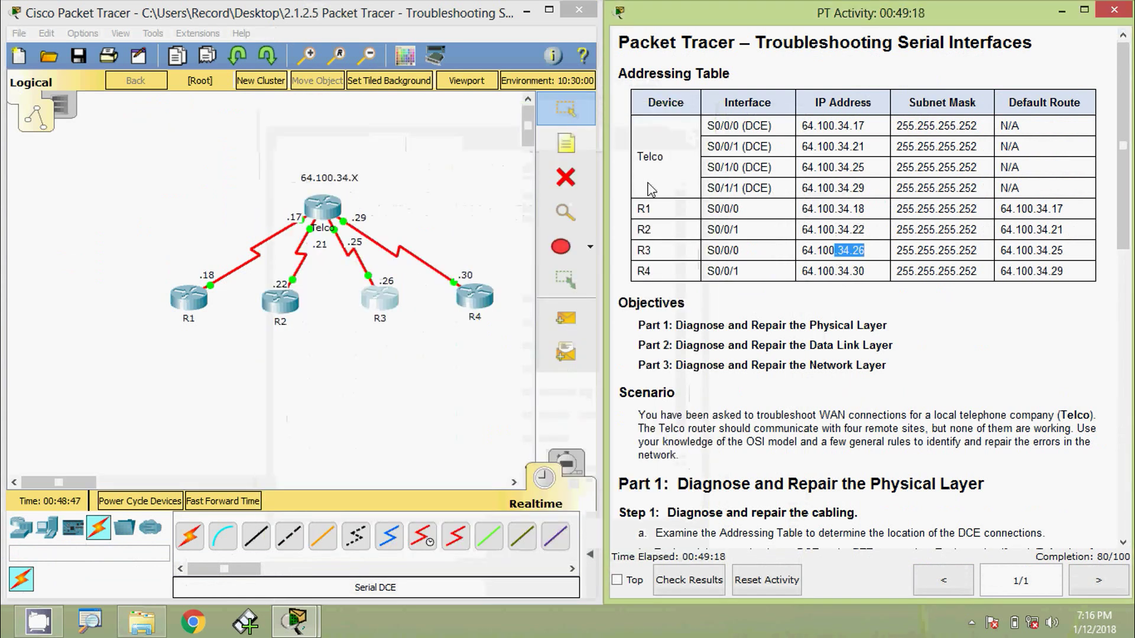
# Run show ip interface brief on R4 from privileged EXEC mode and compare Serial0/0/1's IP address with the Addressing Table.
pyautogui.click(471, 306)
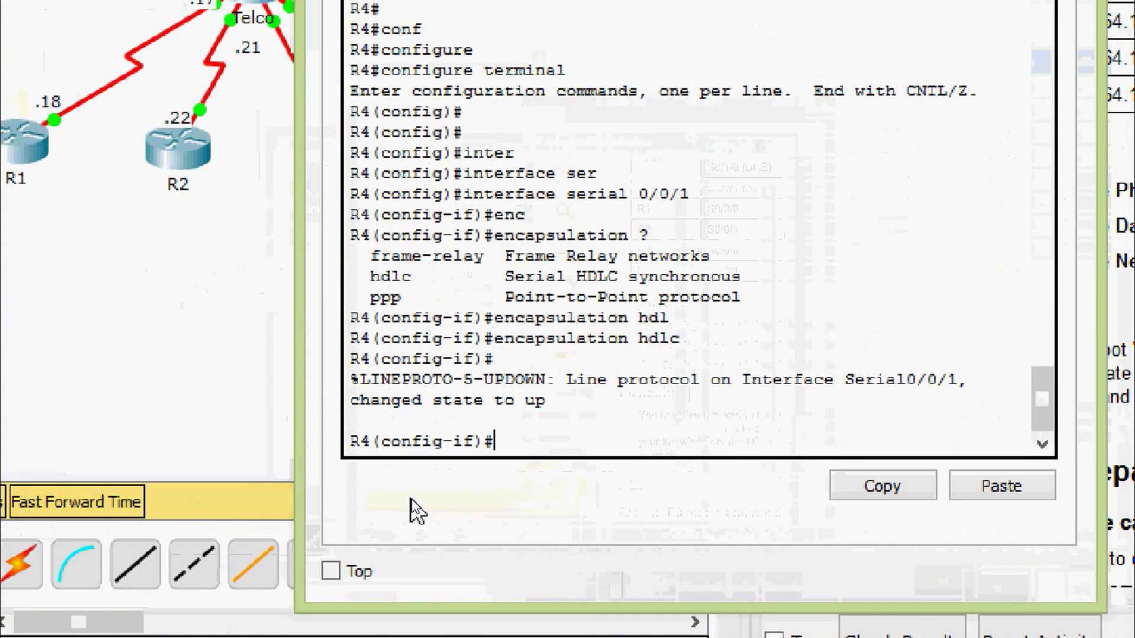
pyautogui.hotkey('ctrl', 'z')
pyautogui.press('Return')
pyautogui.write('sh')
pyautogui.press('Tab')
pyautogui.write('ip inter')
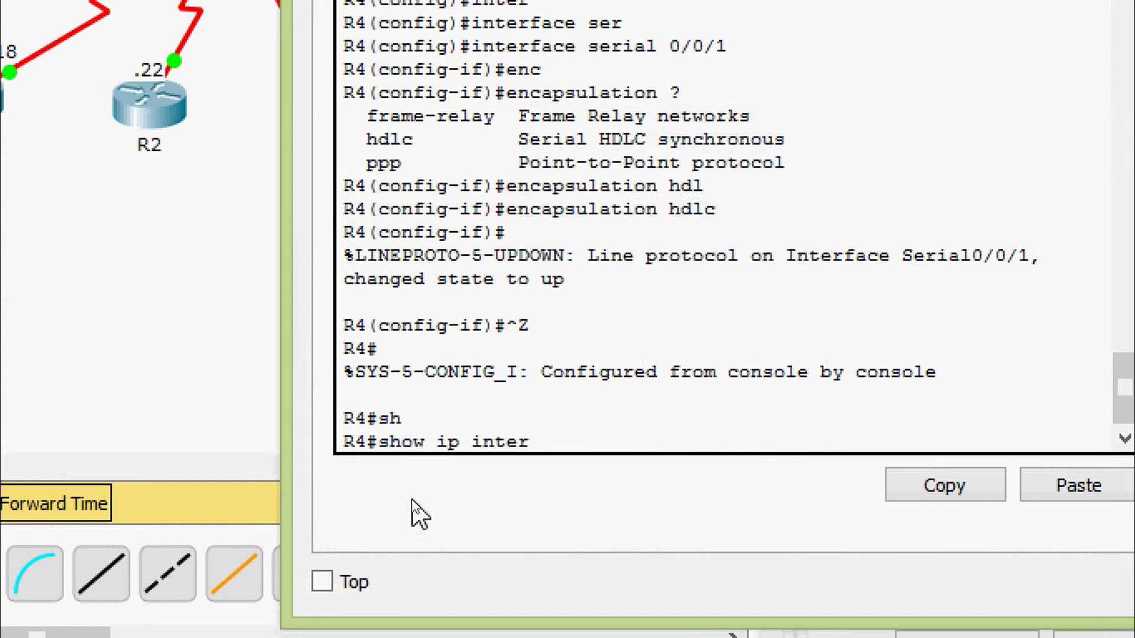
pyautogui.press('Tab')
pyautogui.write('b')
pyautogui.press('Tab')
pyautogui.press('Return')
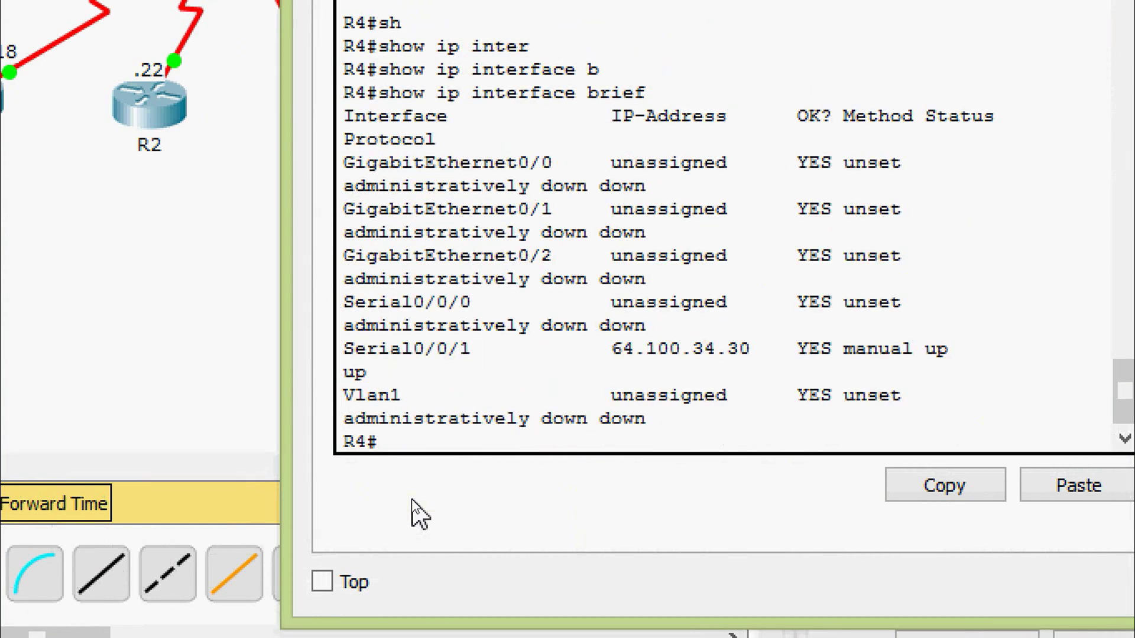
pyautogui.moveTo(693, 350); pyautogui.dragTo(798, 338)
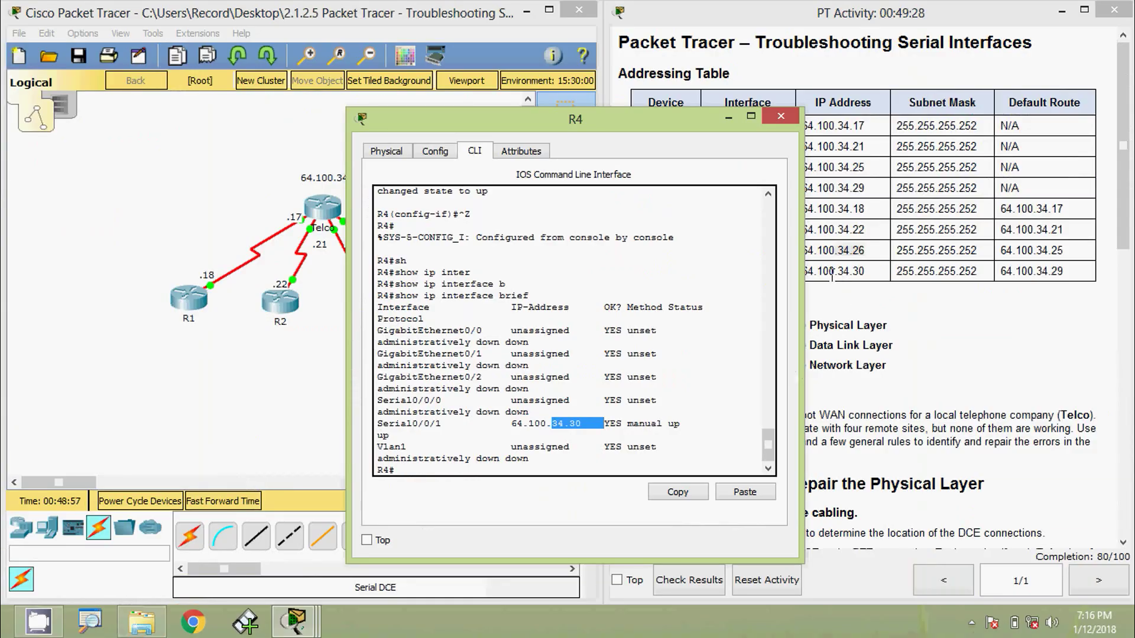
pyautogui.moveTo(829, 271); pyautogui.dragTo(865, 271)
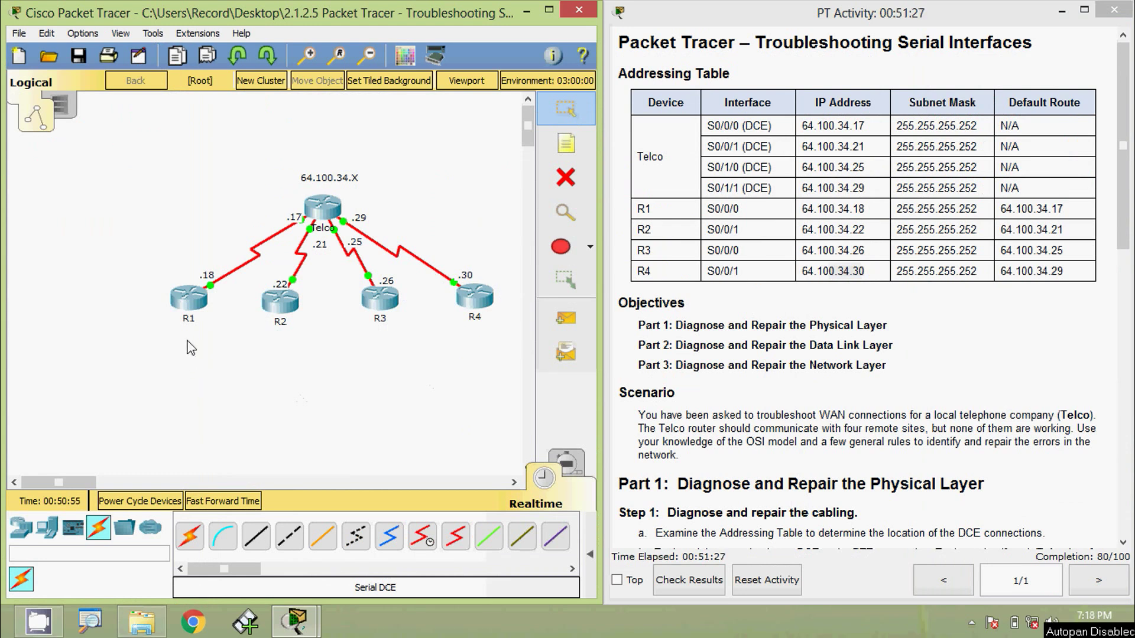
# Reopen R1's command line and enter global configuration mode with configure terminal.
pyautogui.click(189, 300)
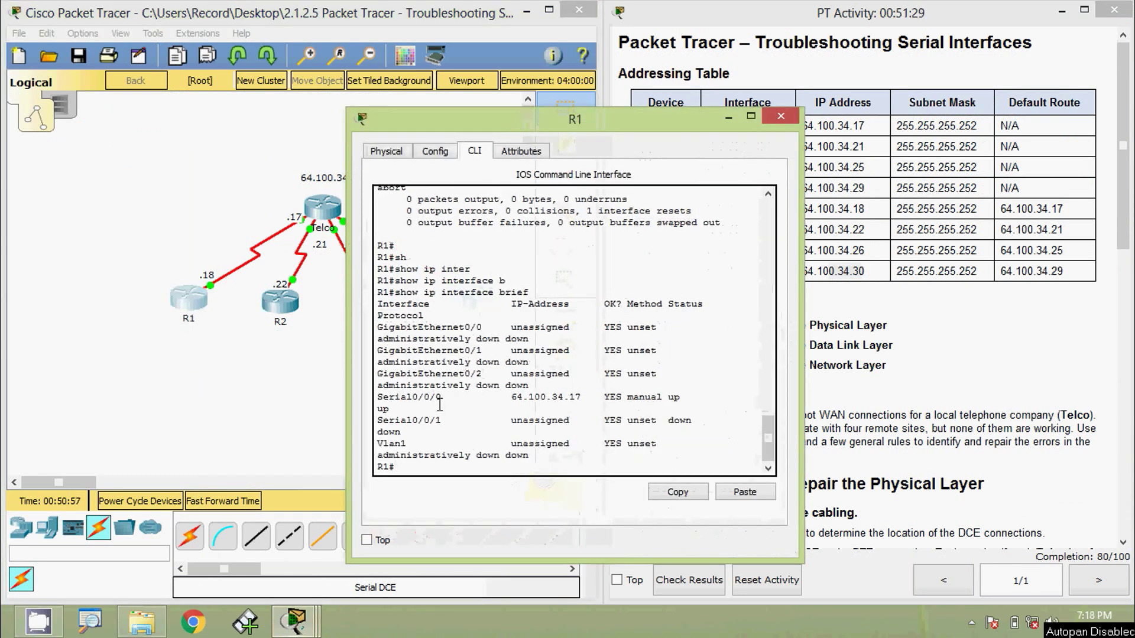
pyautogui.moveTo(476, 124); pyautogui.dragTo(498, 51)
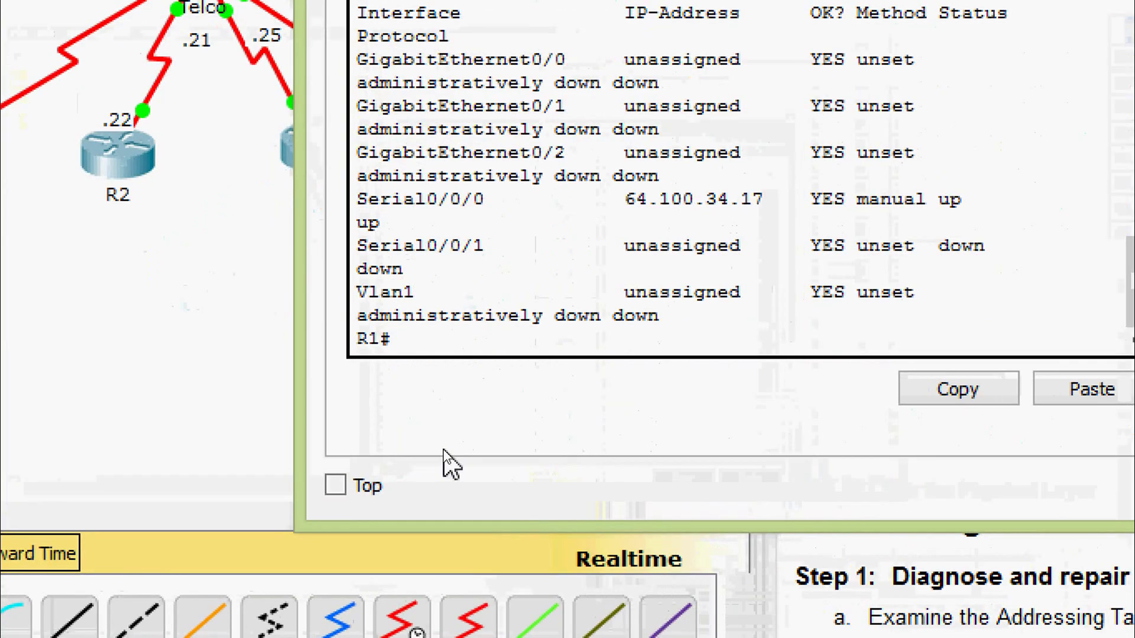
pyautogui.hotkey('ctrl', 'z')
pyautogui.press('Return')
pyautogui.press('Return')
pyautogui.write('conf')
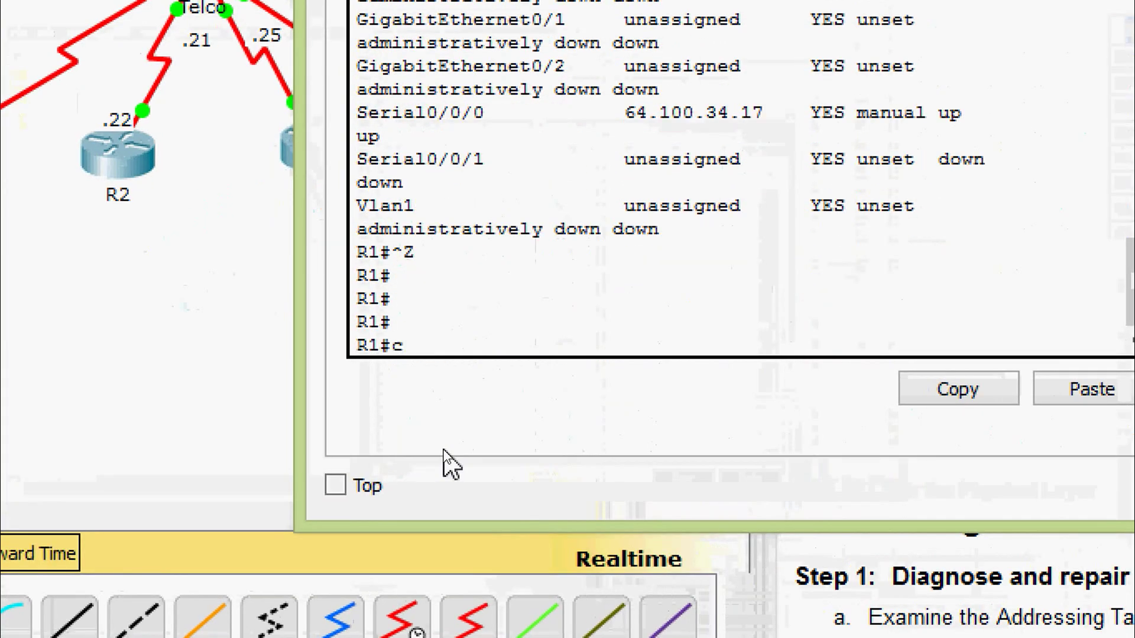
pyautogui.press('Tab')
pyautogui.write('t')
pyautogui.press('Tab')
pyautogui.press('Return')
pyautogui.press('Return')
pyautogui.press('Return')
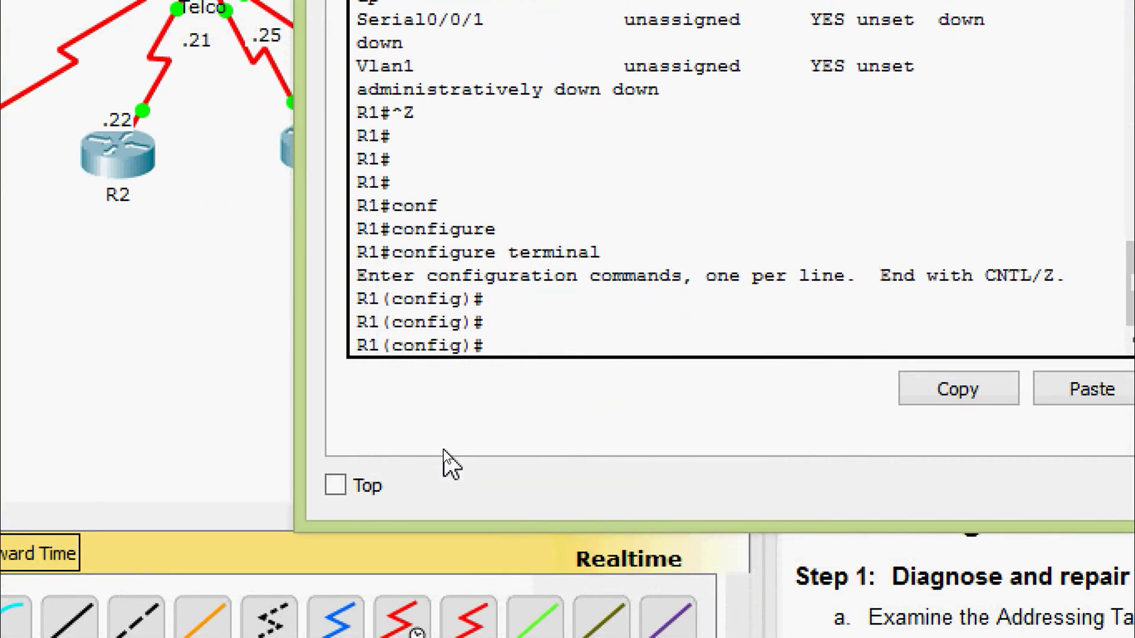
# Enter interface configuration mode for serial 0/0/0 on R1.
pyautogui.write('inter')
pyautogui.press('Tab')
pyautogui.write('ser')
pyautogui.press('Tab')
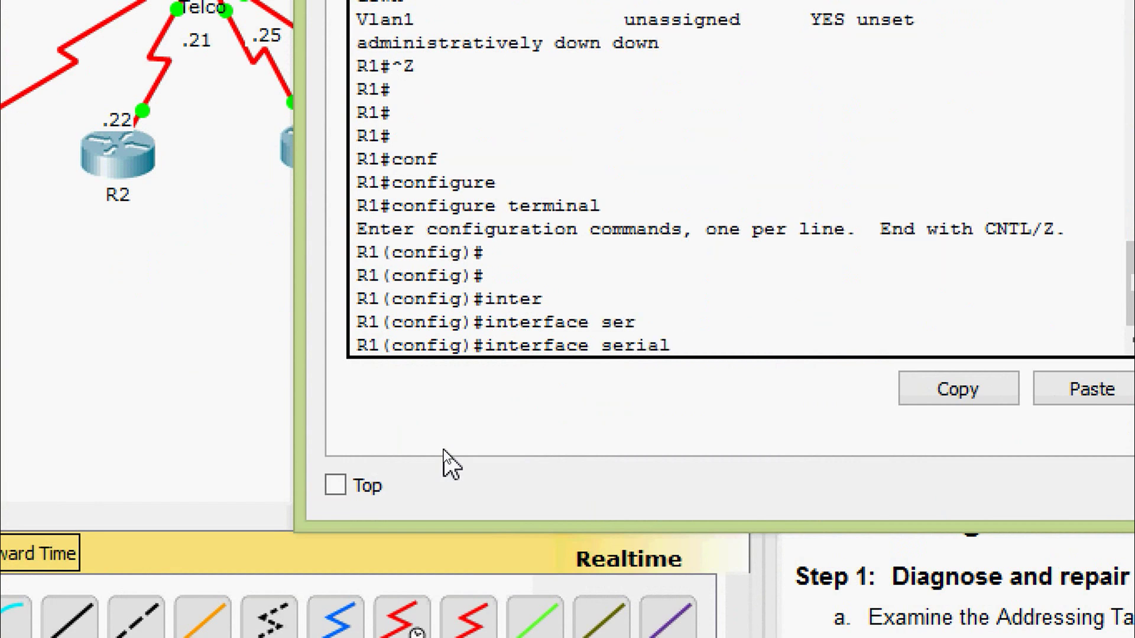
pyautogui.write('0/0/0')
pyautogui.press('Return')
# Assign IP address 64.100.34.18 with subnet mask 255.255.255.252 to R1's Serial0/0/0 interface.
pyautogui.write('ip ')
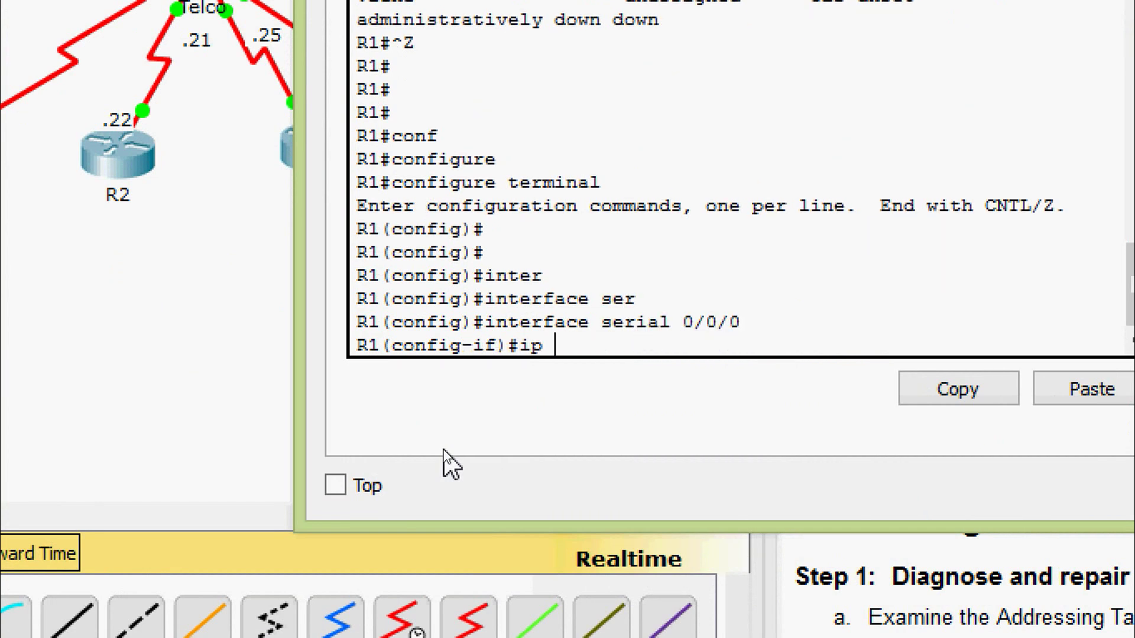
pyautogui.write('ad')
pyautogui.press('Tab')
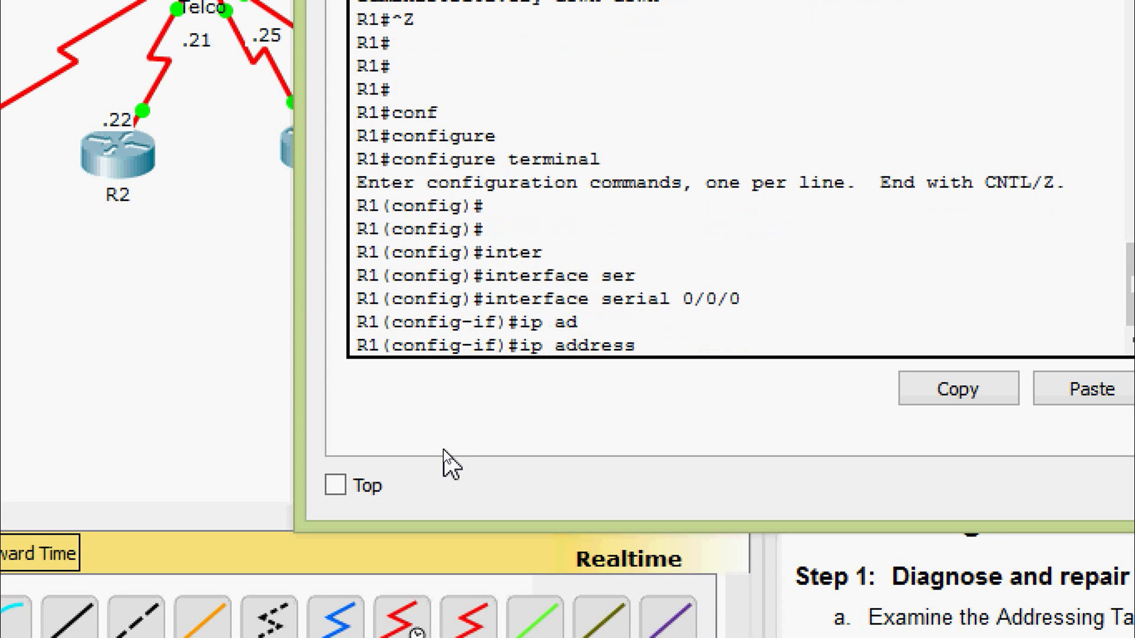
pyautogui.write('64.100.34.18')
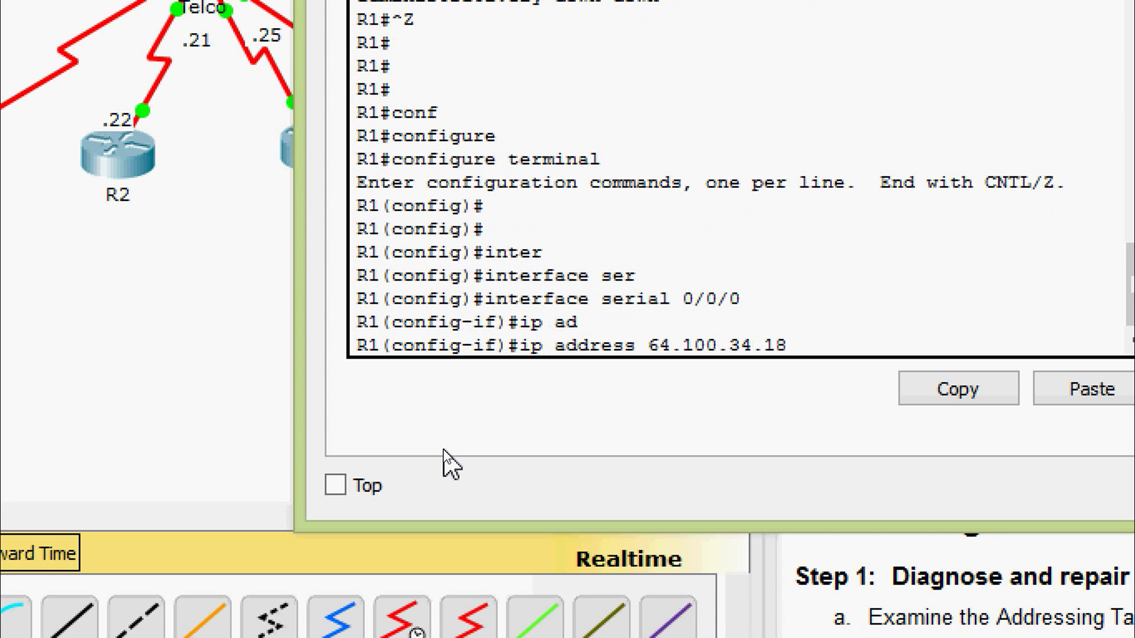
pyautogui.write(' 255.255.255')
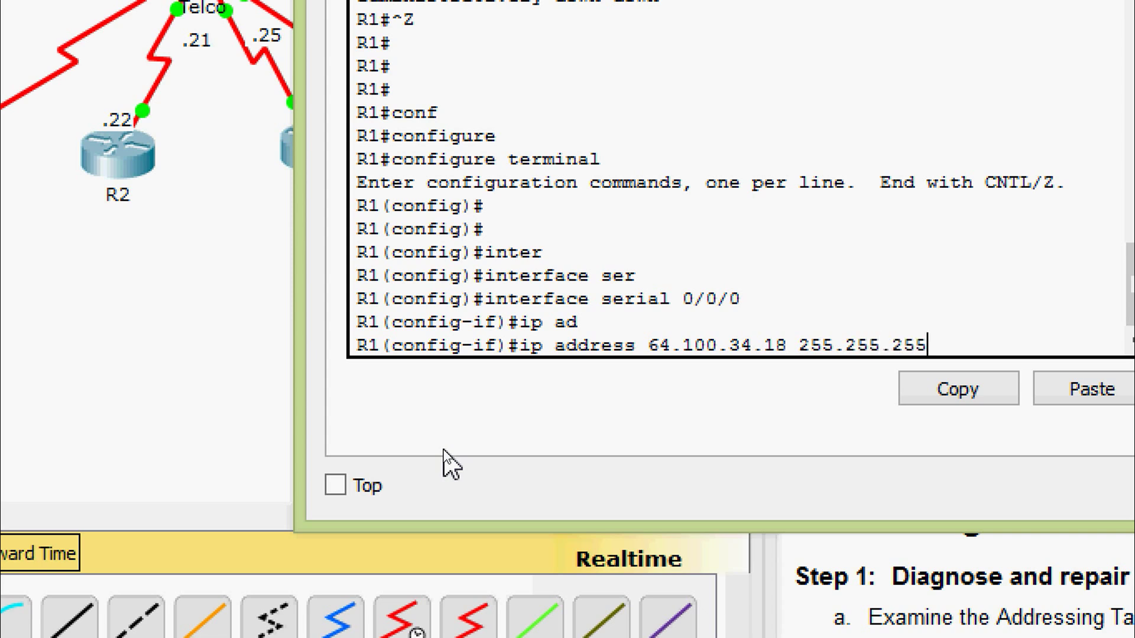
pyautogui.write('.252')
pyautogui.press('Return')
pyautogui.press('Return')
pyautogui.press('Return')
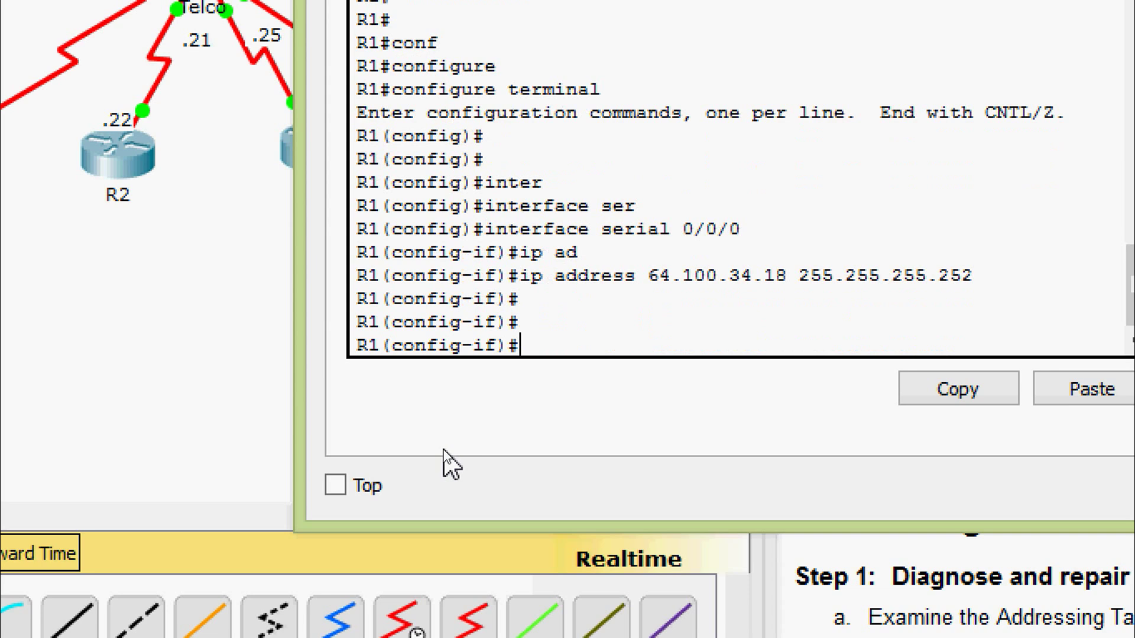
# Return R1 to privileged EXEC mode, run show ip interface brief, and copy the Serial0/0/0 IP address.
pyautogui.hotkey('ctrl', 'z')
pyautogui.write('sh')
pyautogui.press('Tab')
pyautogui.write('ip ')
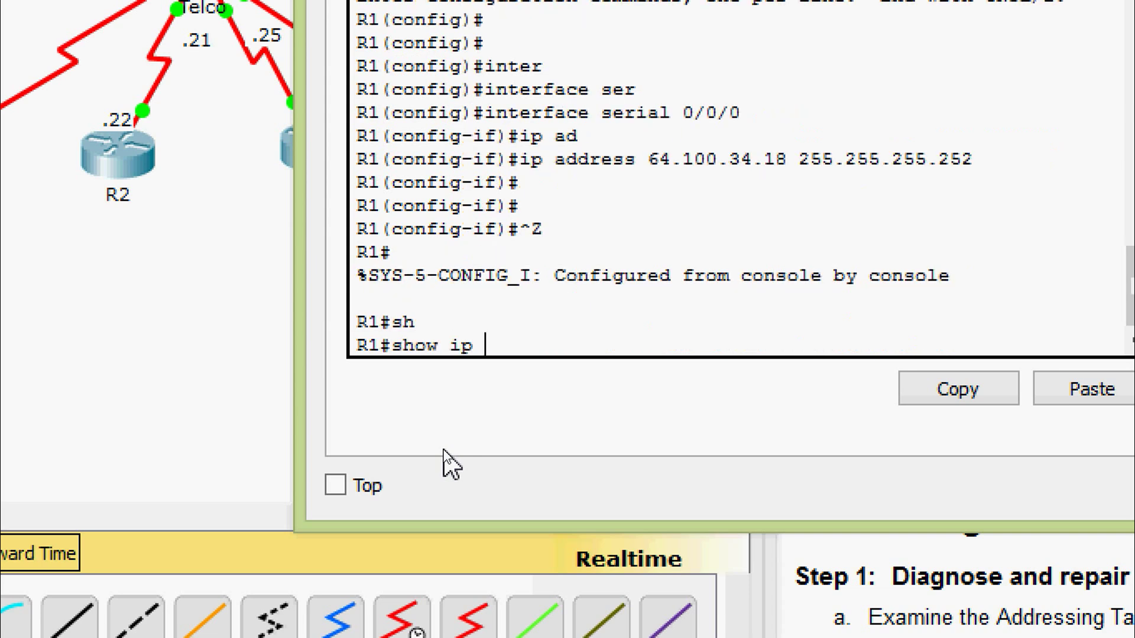
pyautogui.write('inter')
pyautogui.press('Tab')
pyautogui.write('b')
pyautogui.press('Tab')
pyautogui.press('Return')
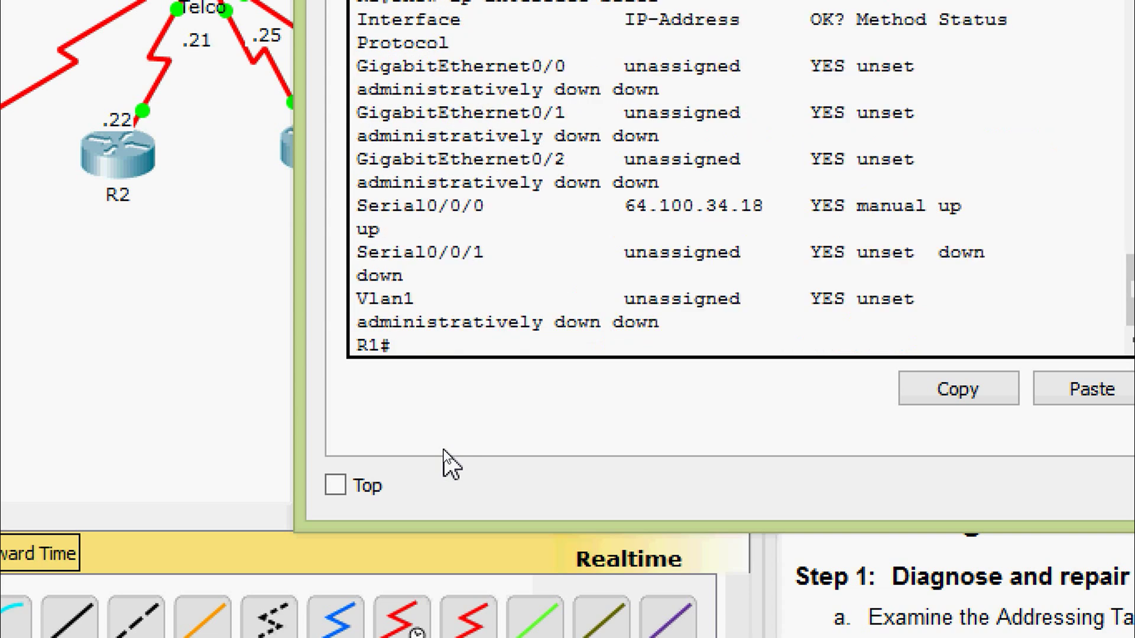
pyautogui.moveTo(590, 208); pyautogui.dragTo(788, 208)
pyautogui.hotkey('ctrl', 'c')
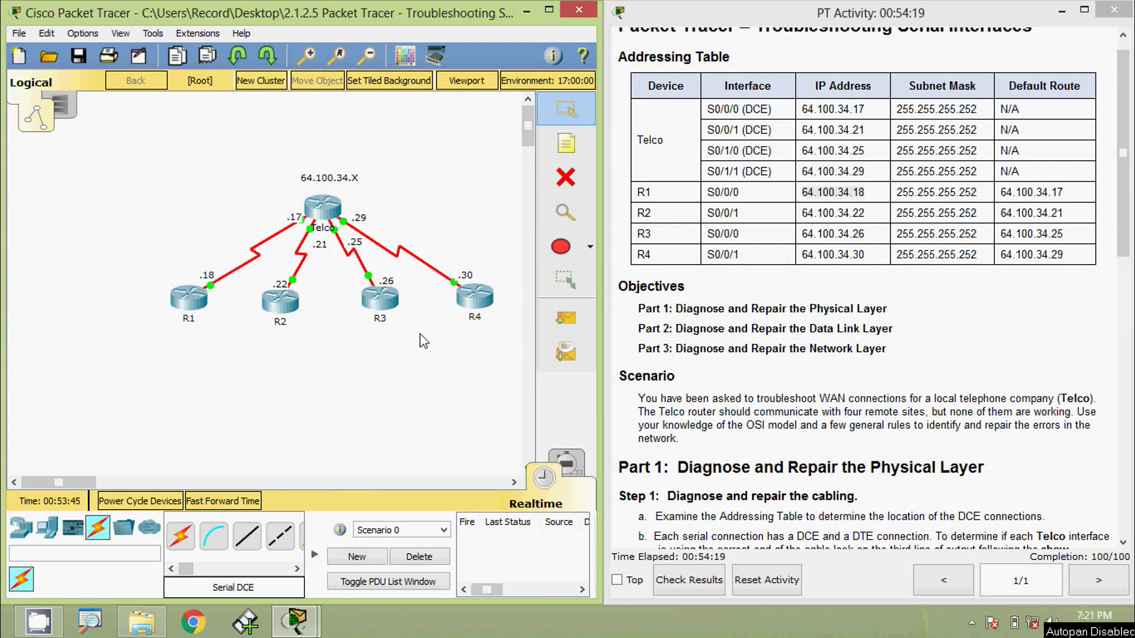
# Open Telco's command line and ping R1 at 64.100.34.18.
pyautogui.click(325, 217)
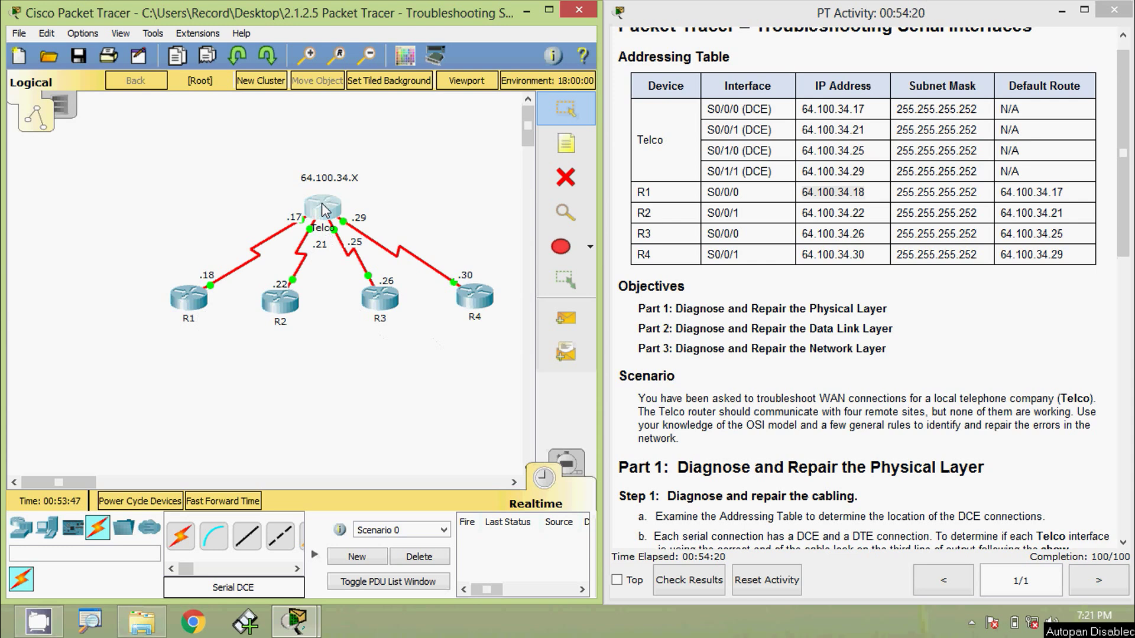
pyautogui.moveTo(499, 121); pyautogui.dragTo(506, 18)
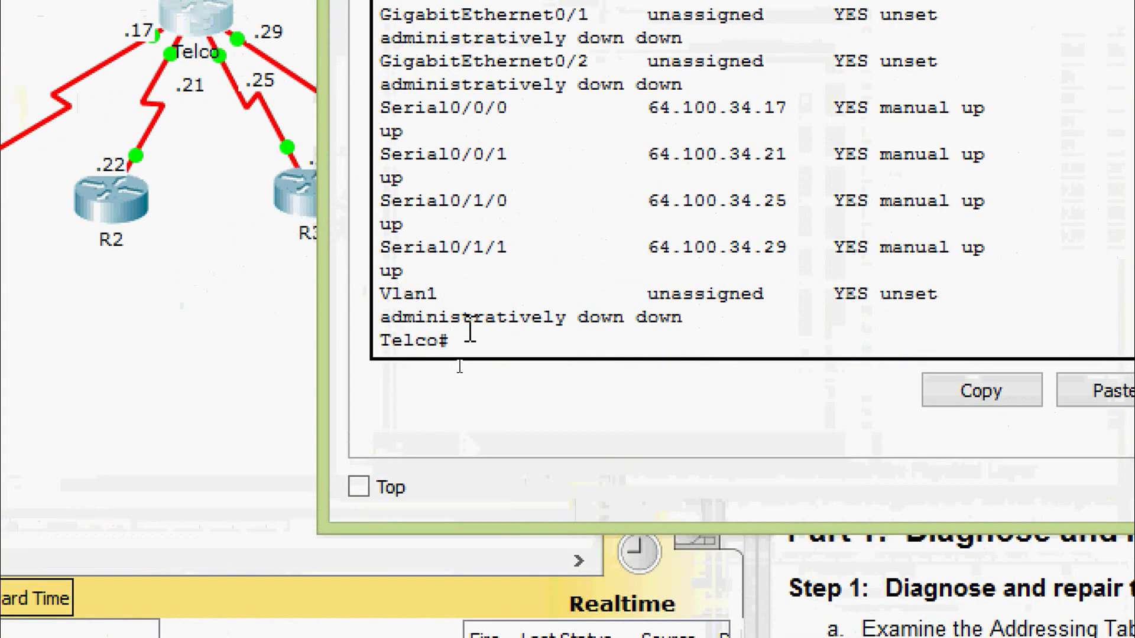
pyautogui.press('Return')
pyautogui.press('Return')
pyautogui.write('ping')
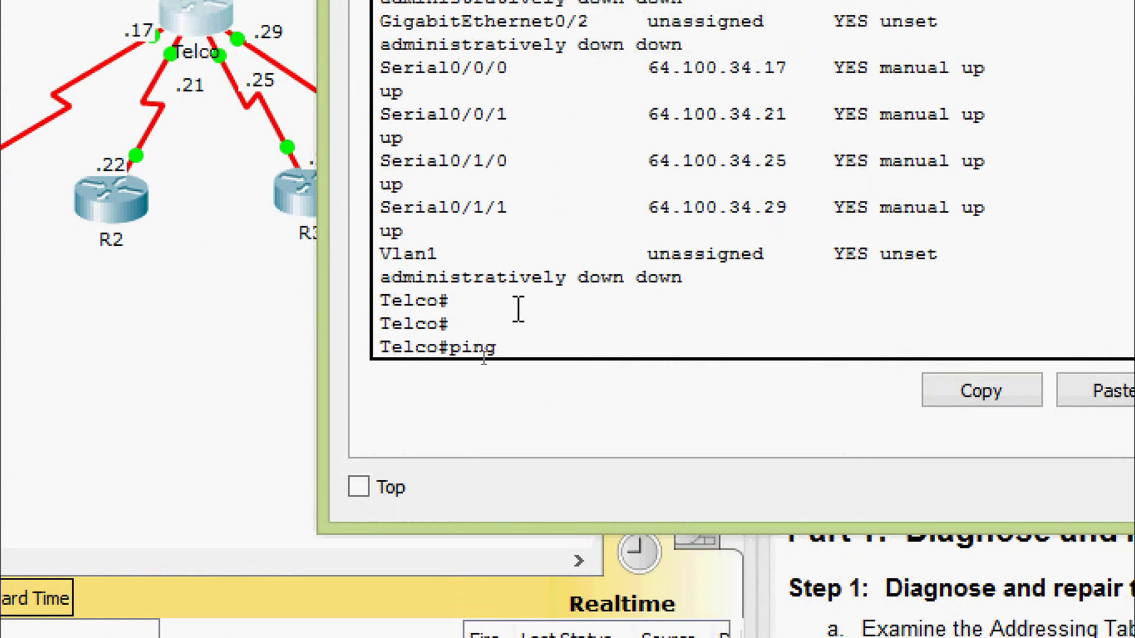
pyautogui.rightClick(517, 341)
pyautogui.click(596, 401)
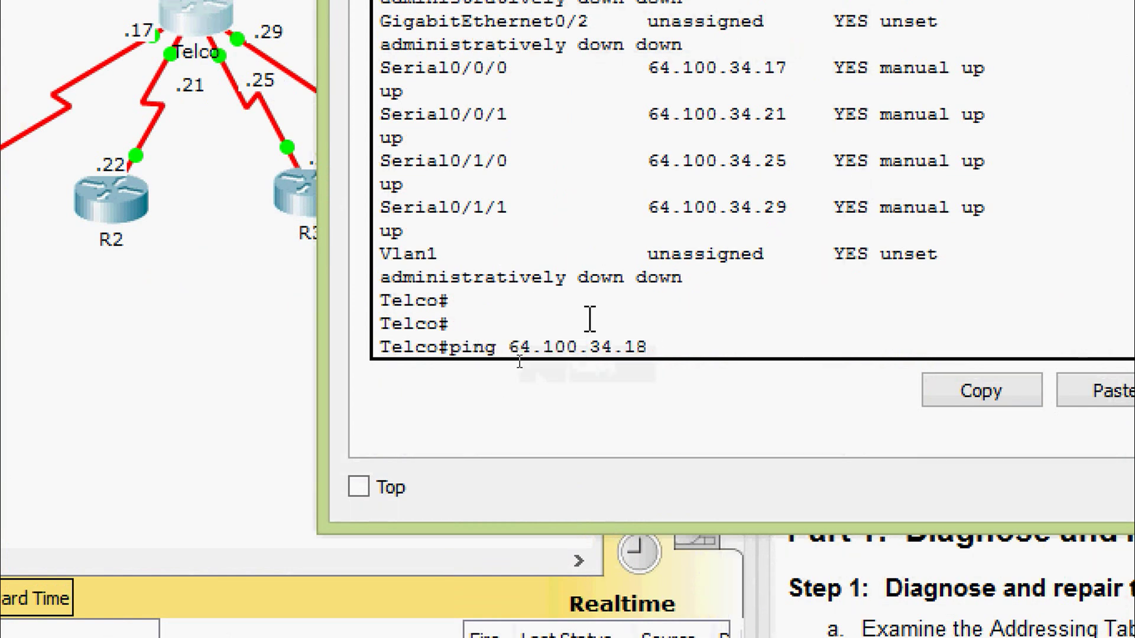
pyautogui.press('Return')
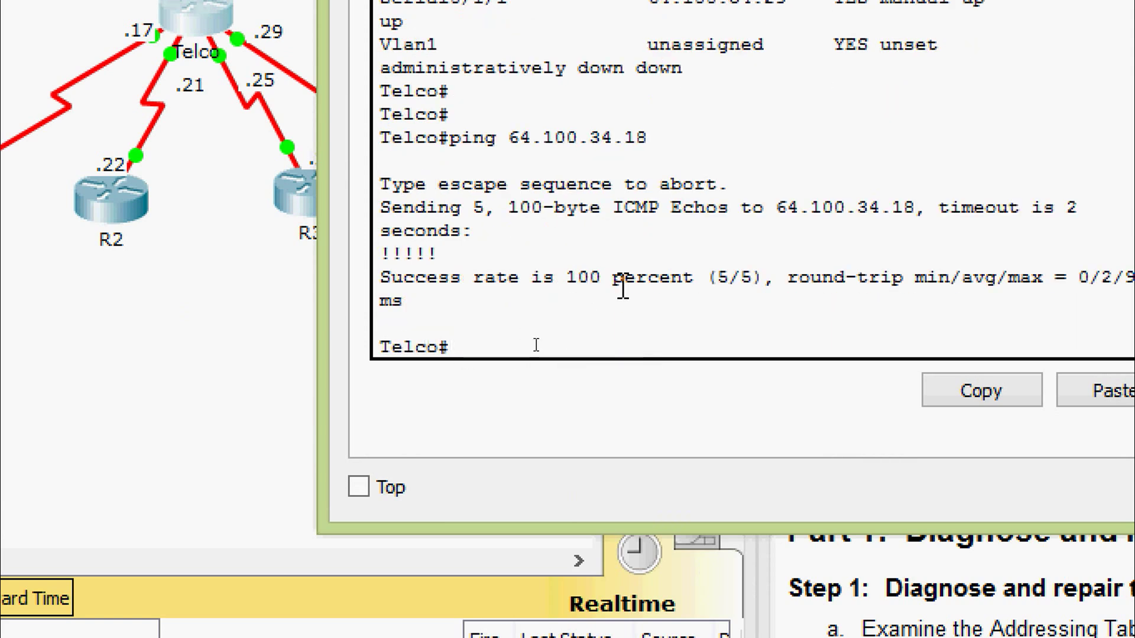
# Ping R2 at 64.100.34.22 and R3 at 64.100.34.26 from Telco.
pyautogui.press('Up')
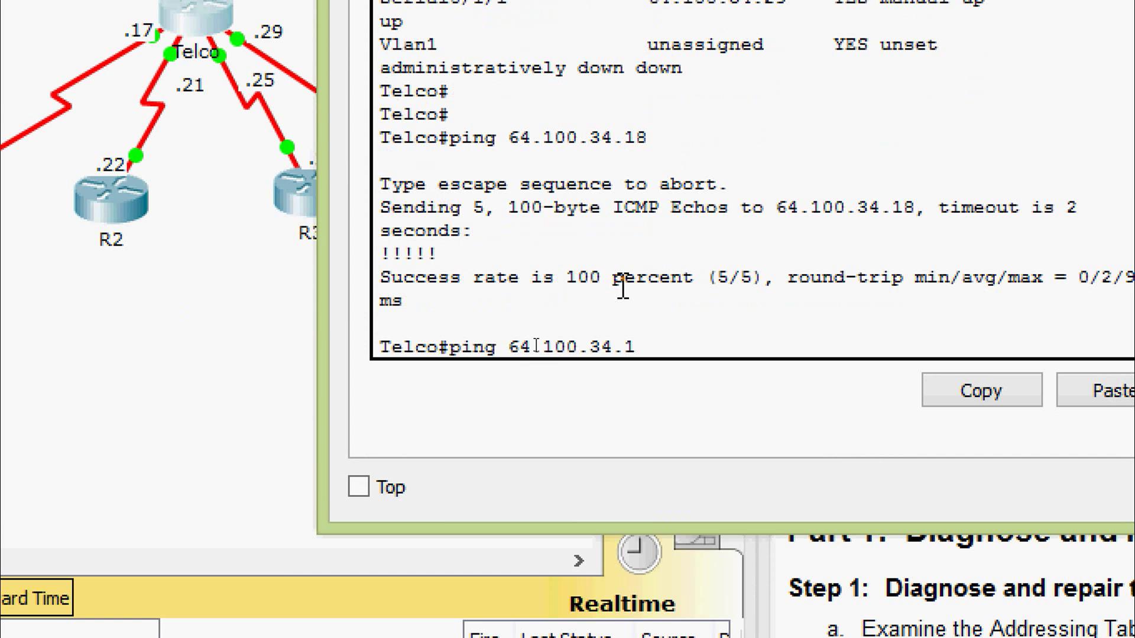
pyautogui.press('BackSpace')
pyautogui.write('22')
pyautogui.press('Return')
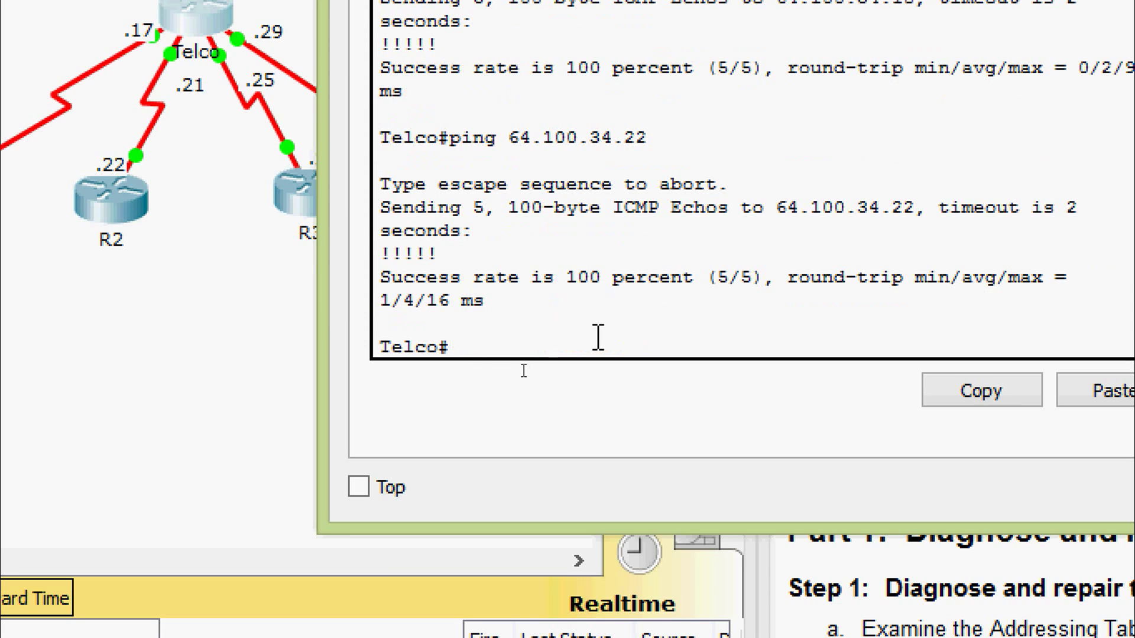
pyautogui.press('Up')
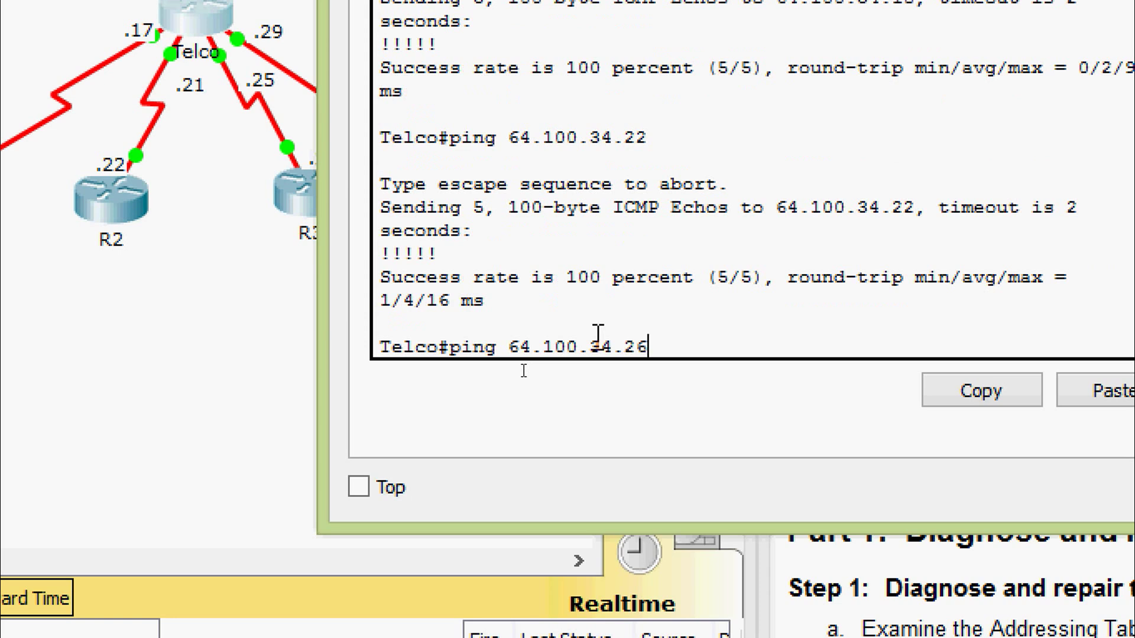
pyautogui.press('Return')
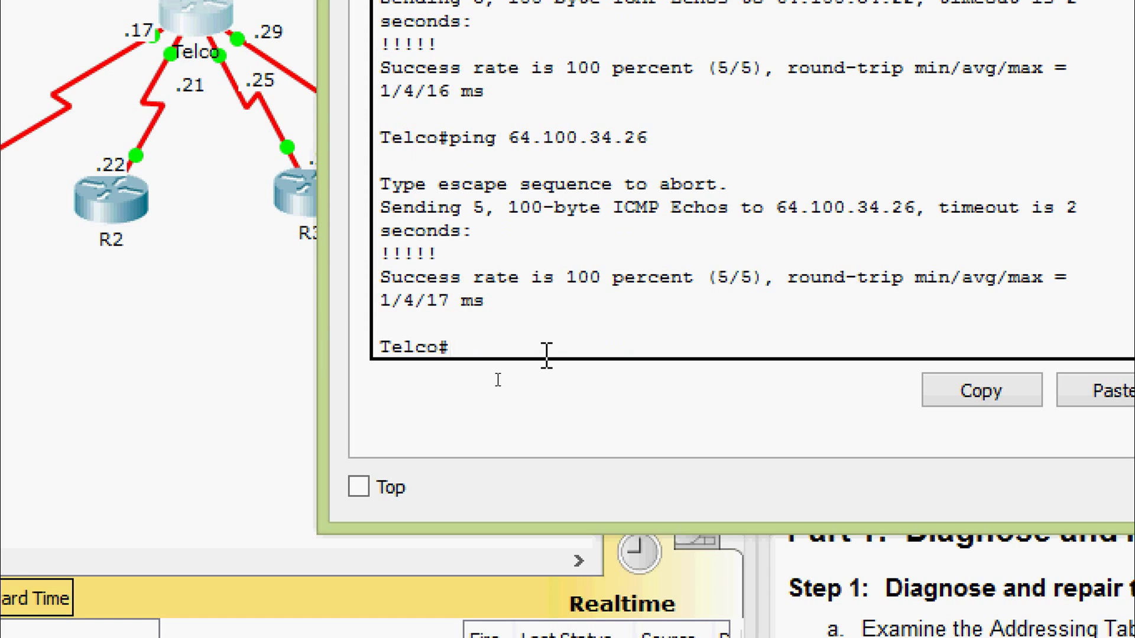
# Ping R4 at 64.100.34.30 from Telco.
pyautogui.press('Up')
pyautogui.press('BackSpace')
pyautogui.press('BackSpace')
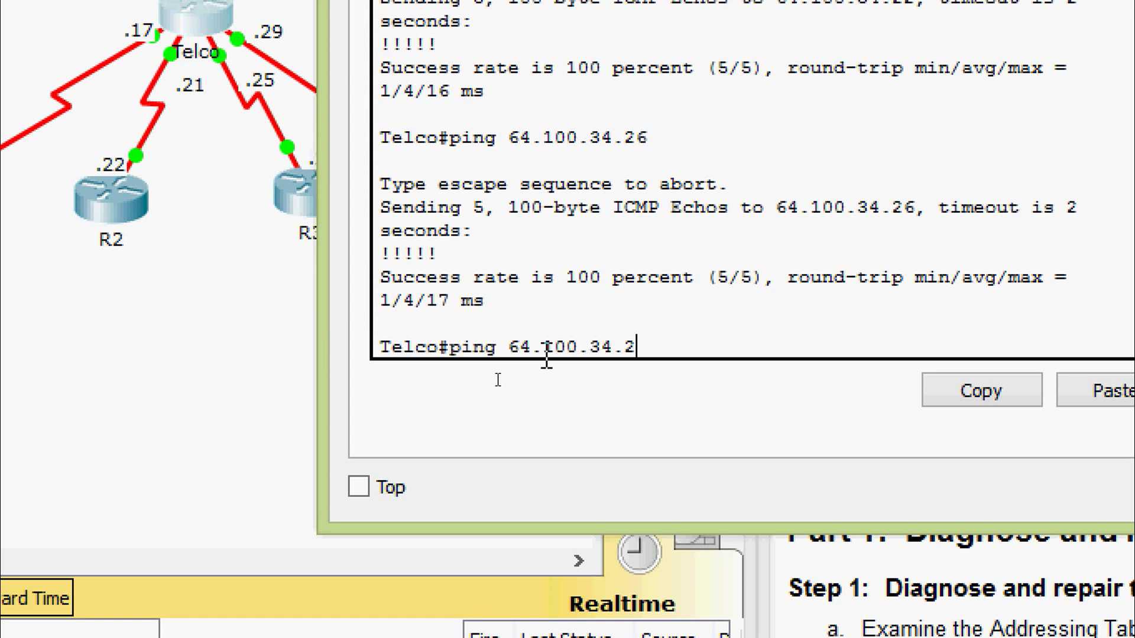
pyautogui.write('30')
pyautogui.press('Return')
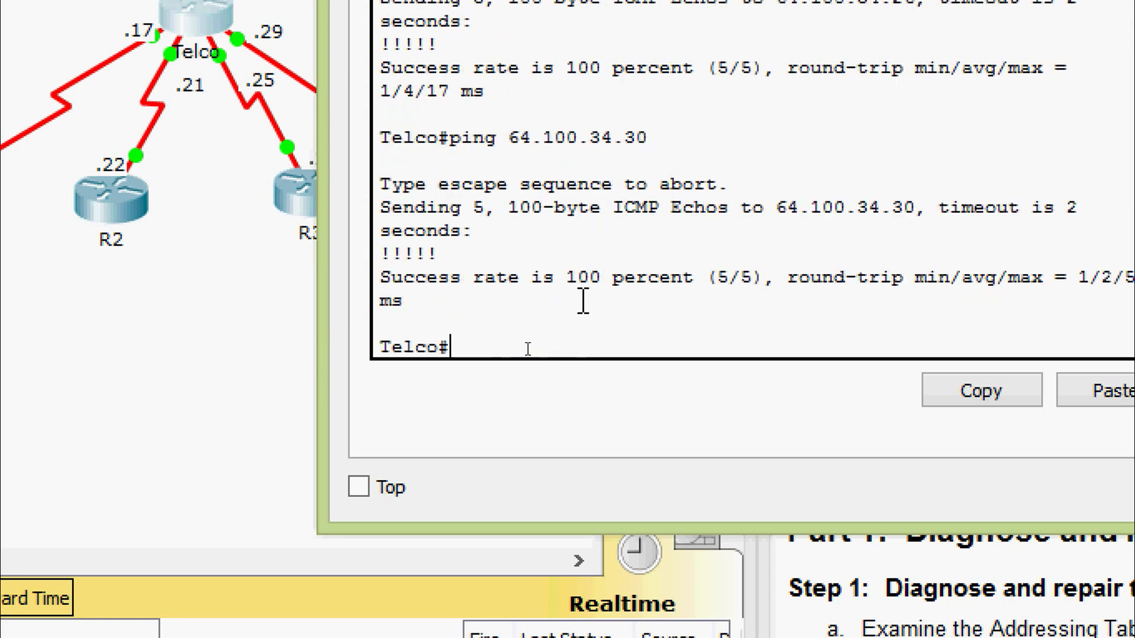